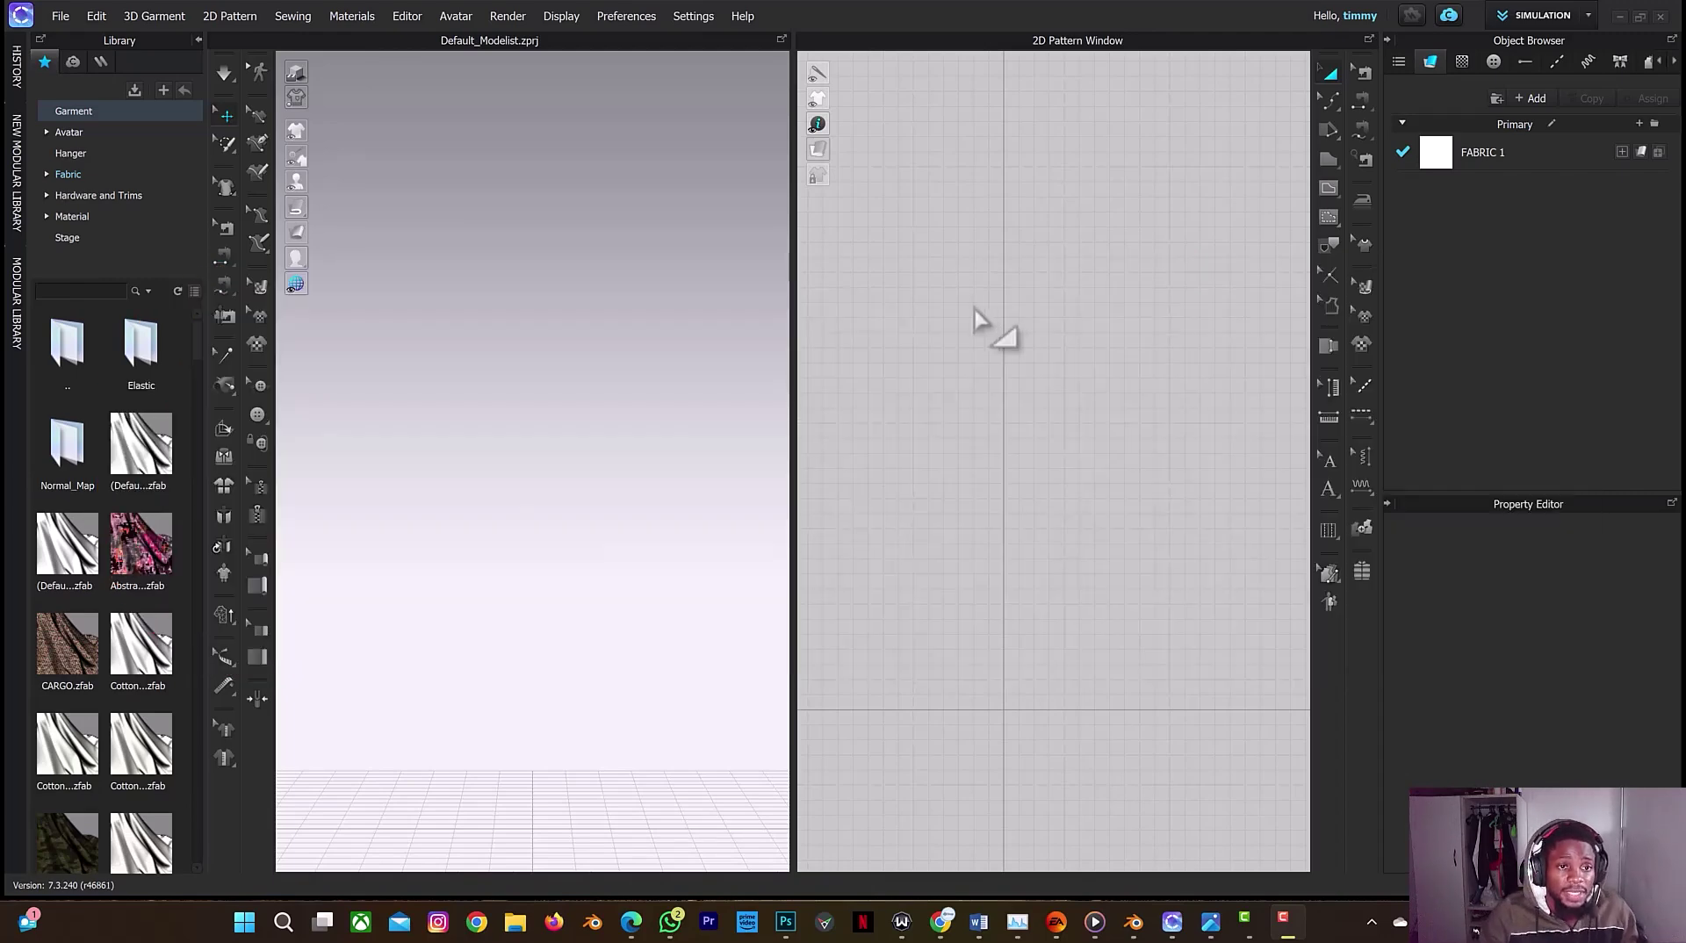
Step: Load the metal hanger avatar from the library's Hanger folder into the 3D scene
click(85, 151)
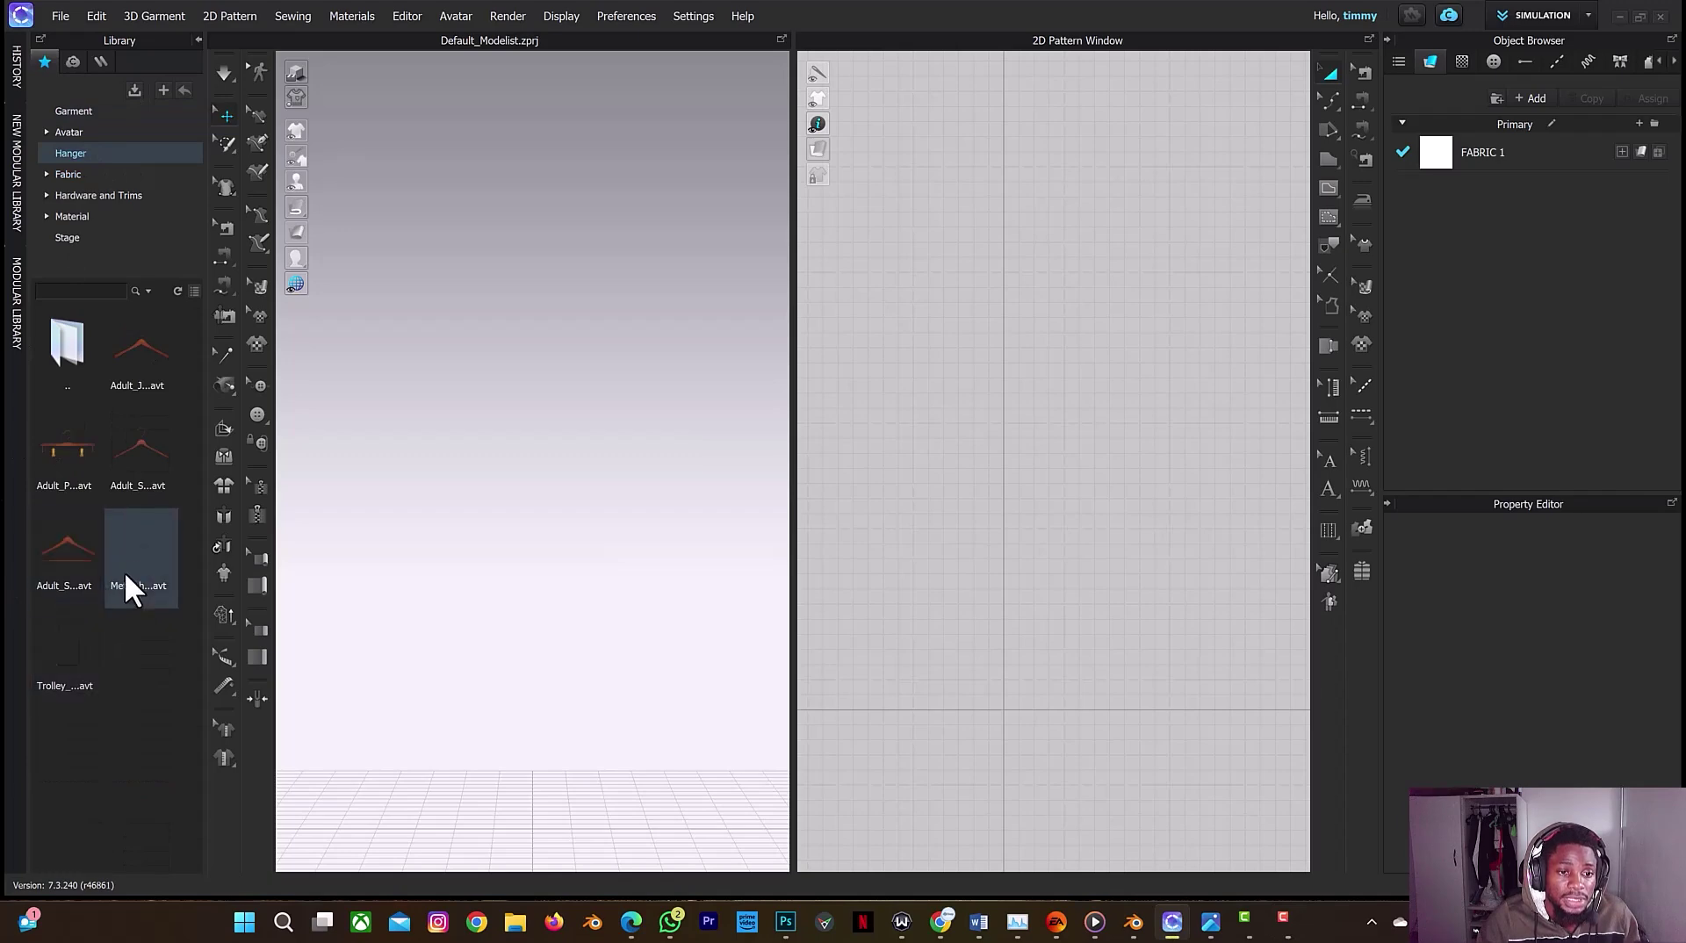
mouse_move(135, 553)
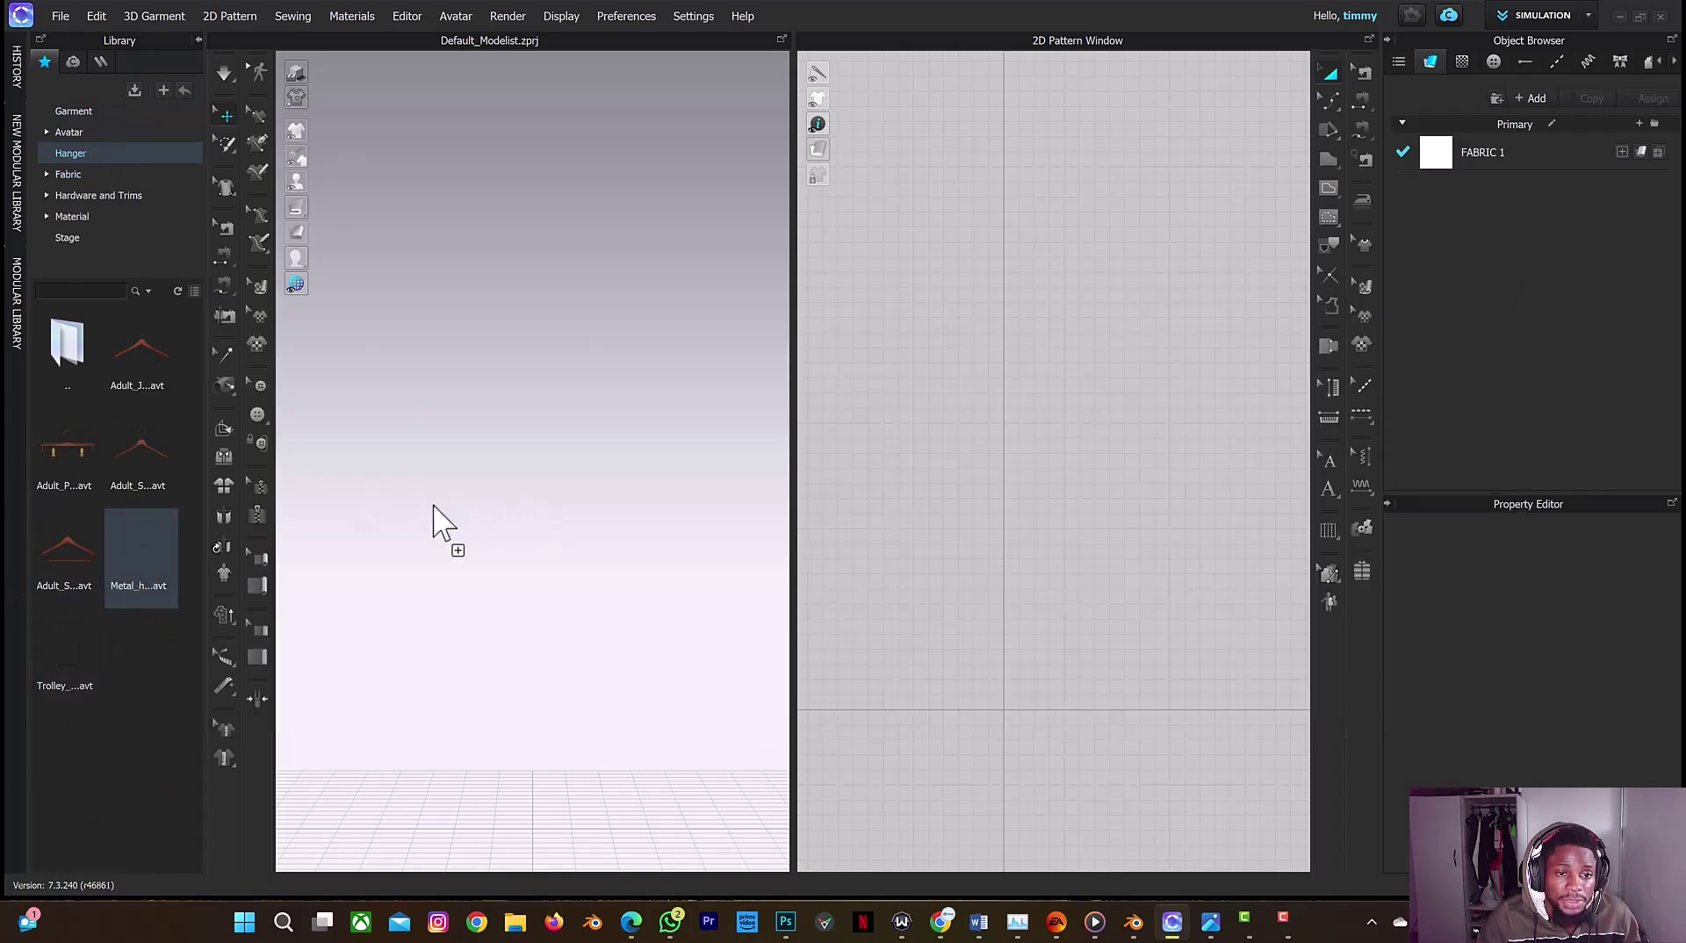
double_click(159, 550)
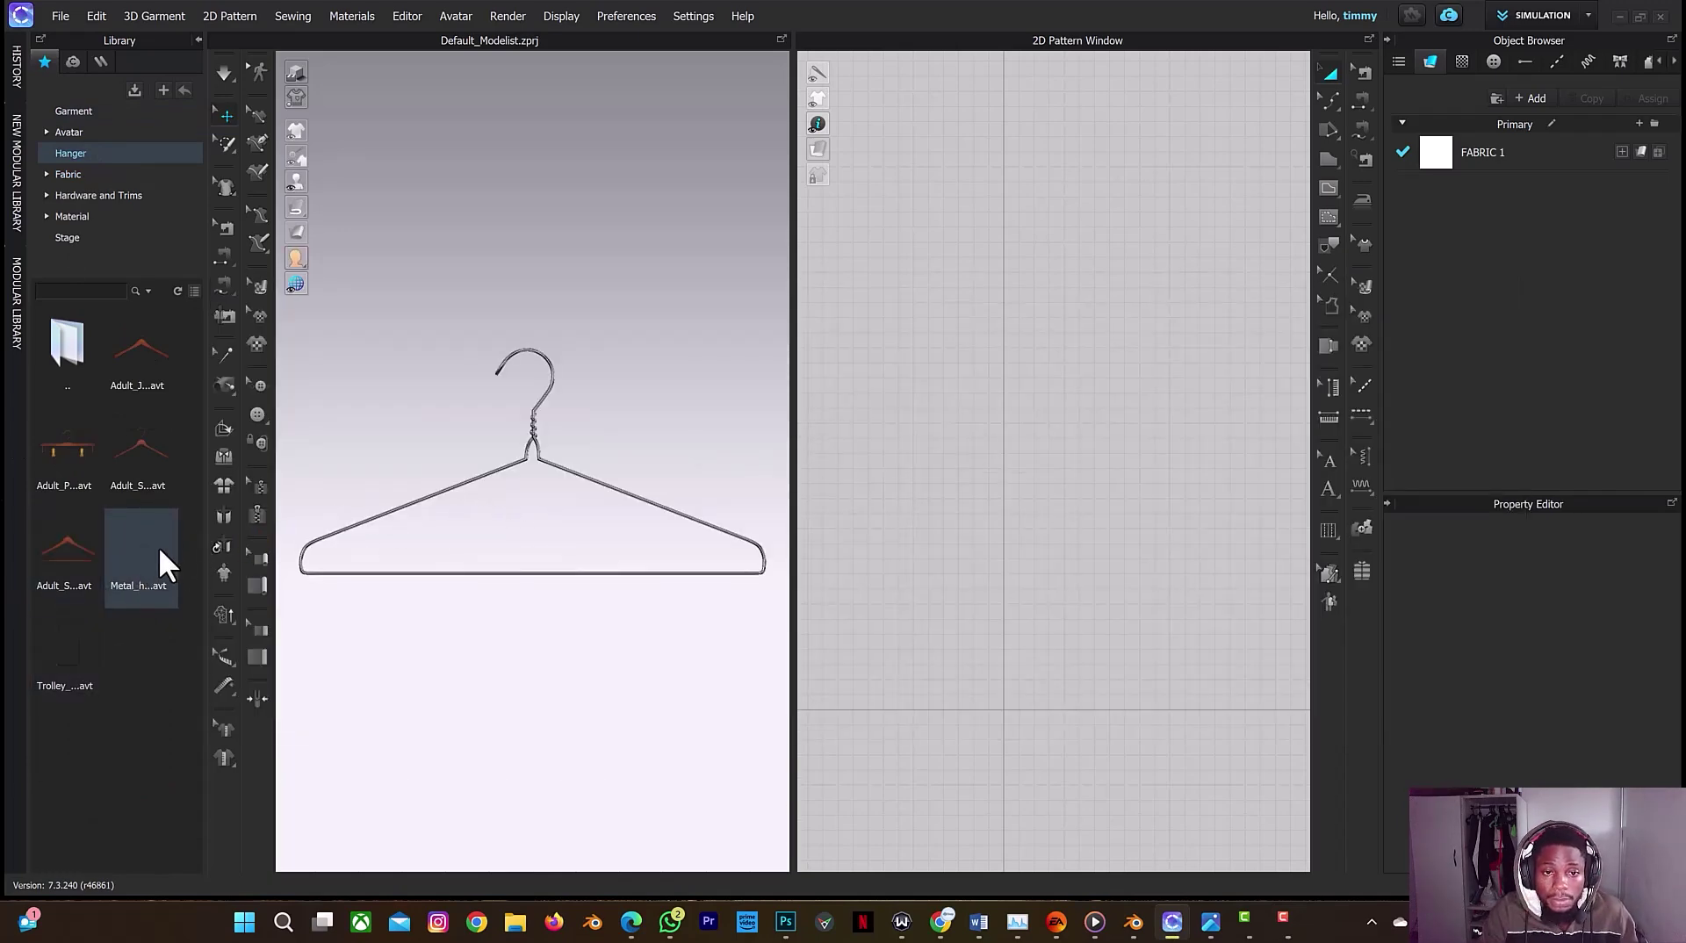
scroll(527, 568, down, 5)
scroll(529, 575, down, 1)
Step: Export the hanger avatar as an OBJ file named hanger in the Pictures\tutorial folder, keeping the offered export options
click(50, 12)
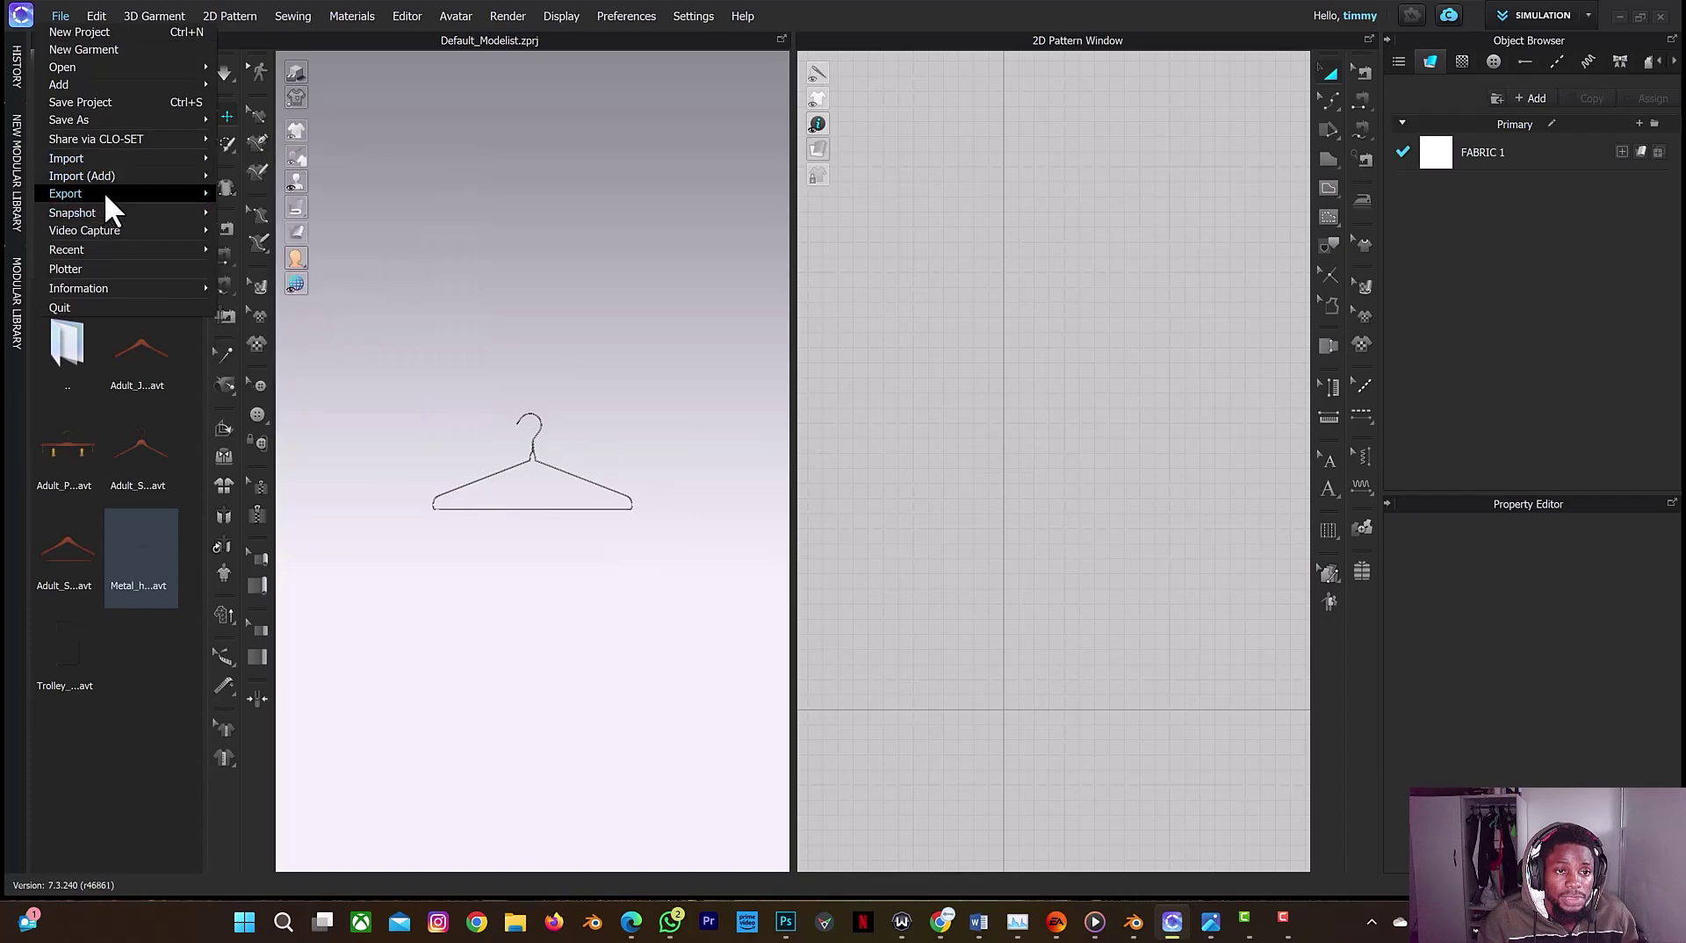
mouse_move(105, 193)
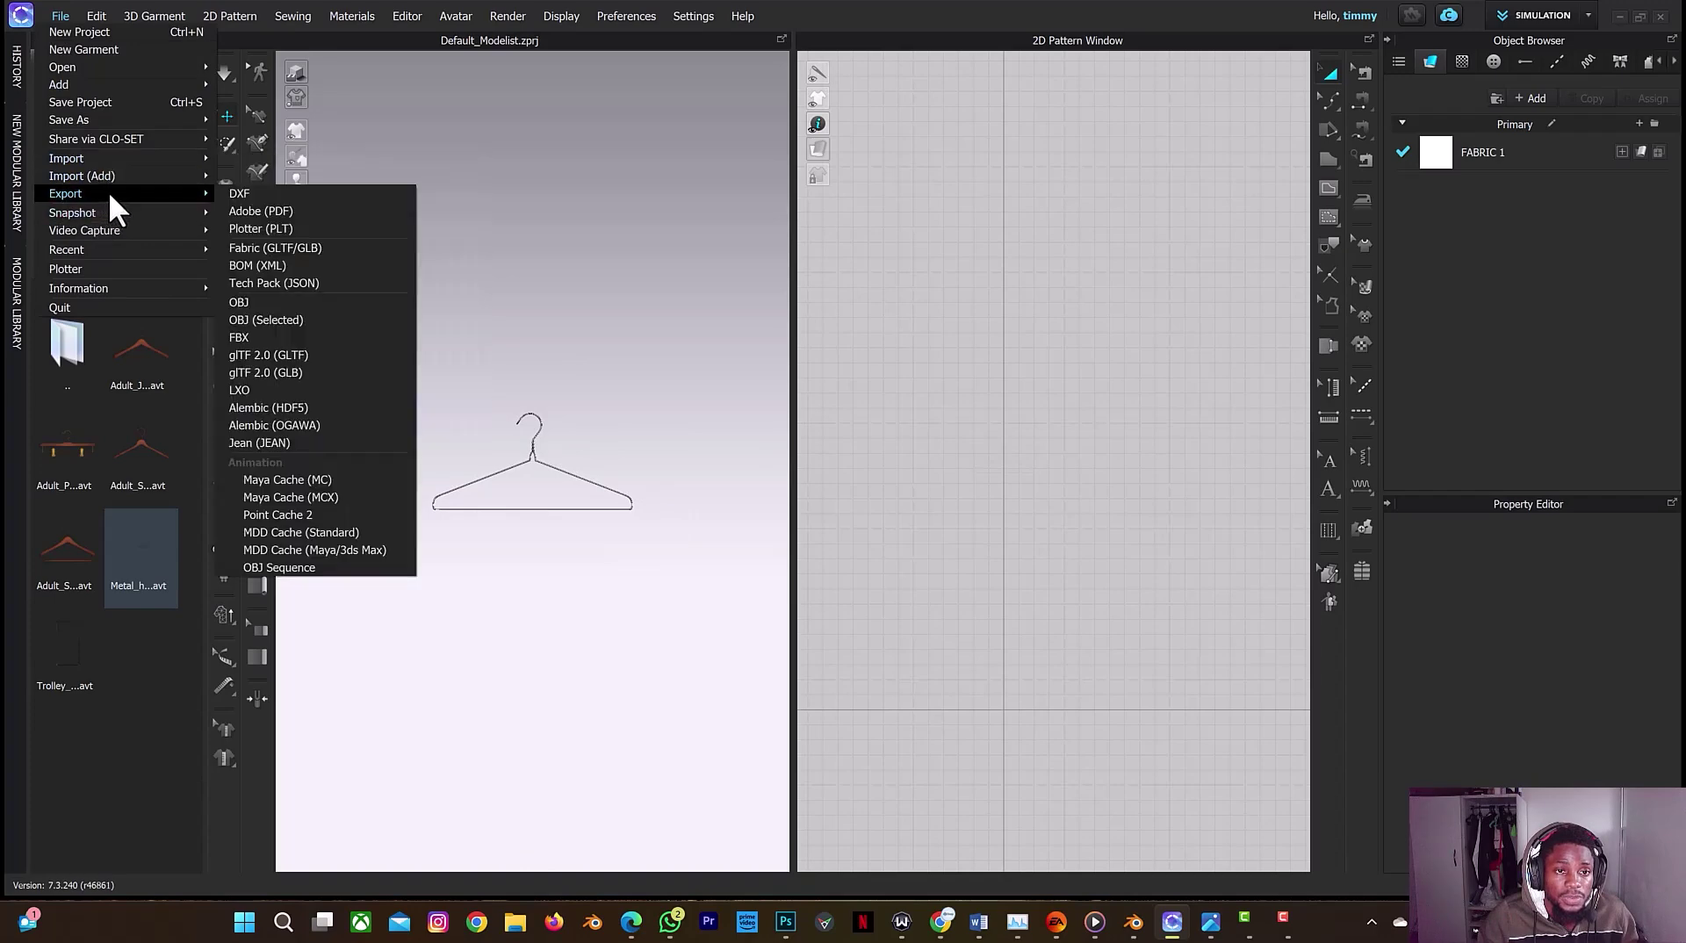
click(253, 302)
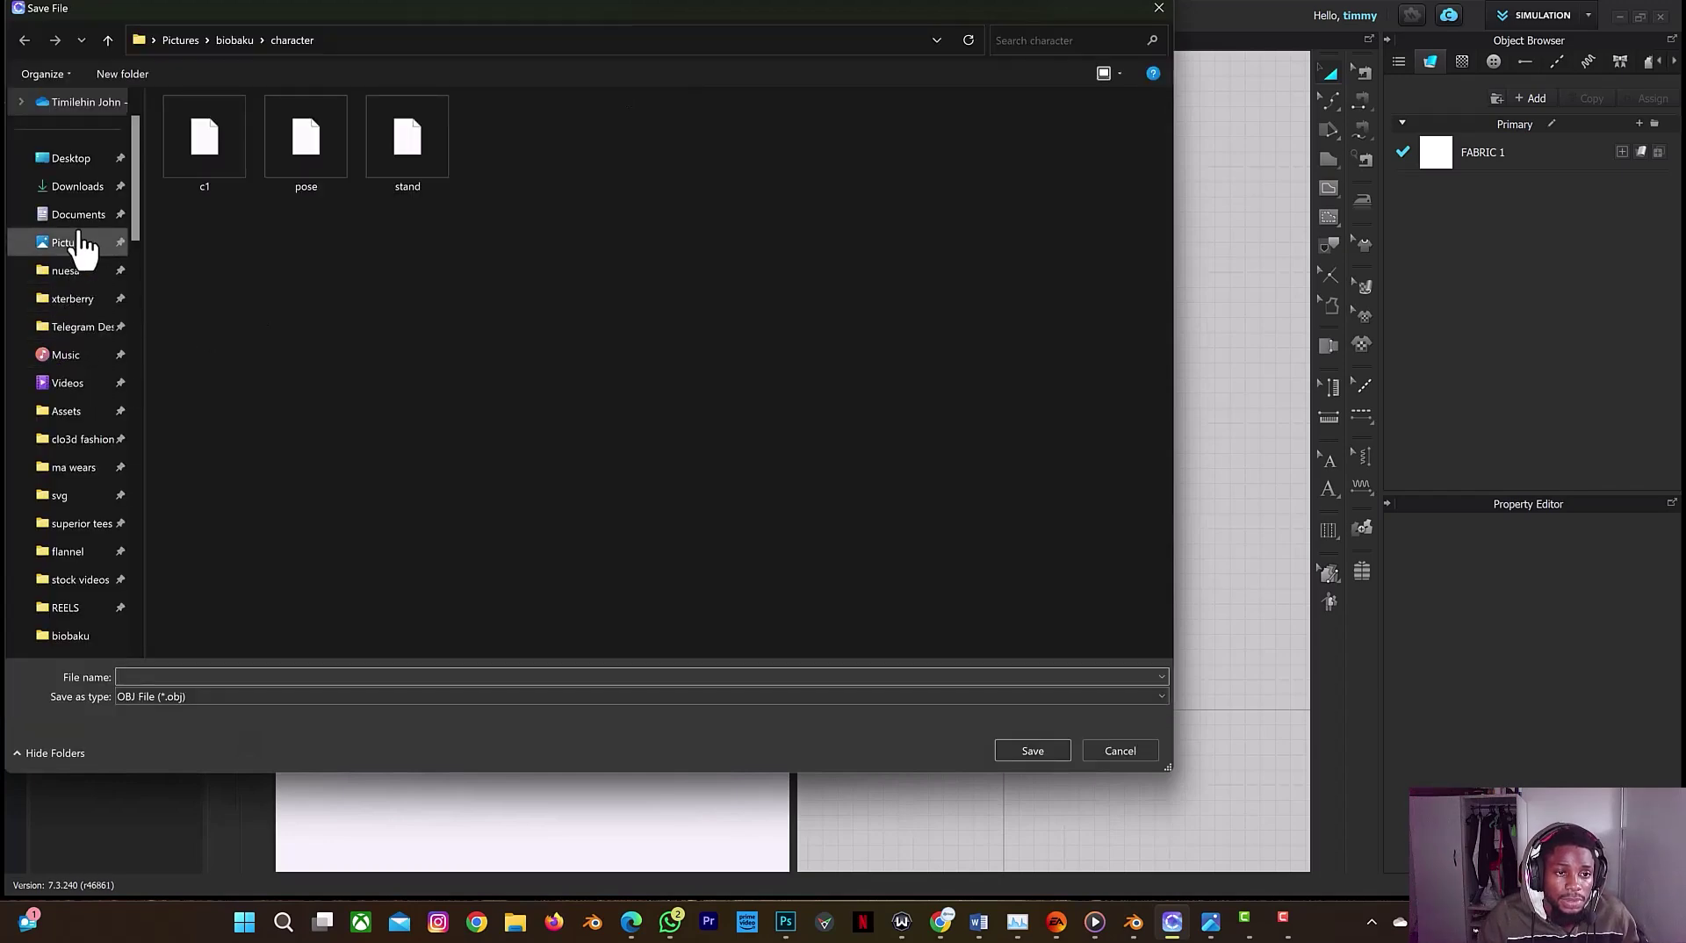
click(77, 244)
scroll(799, 597, down, 3)
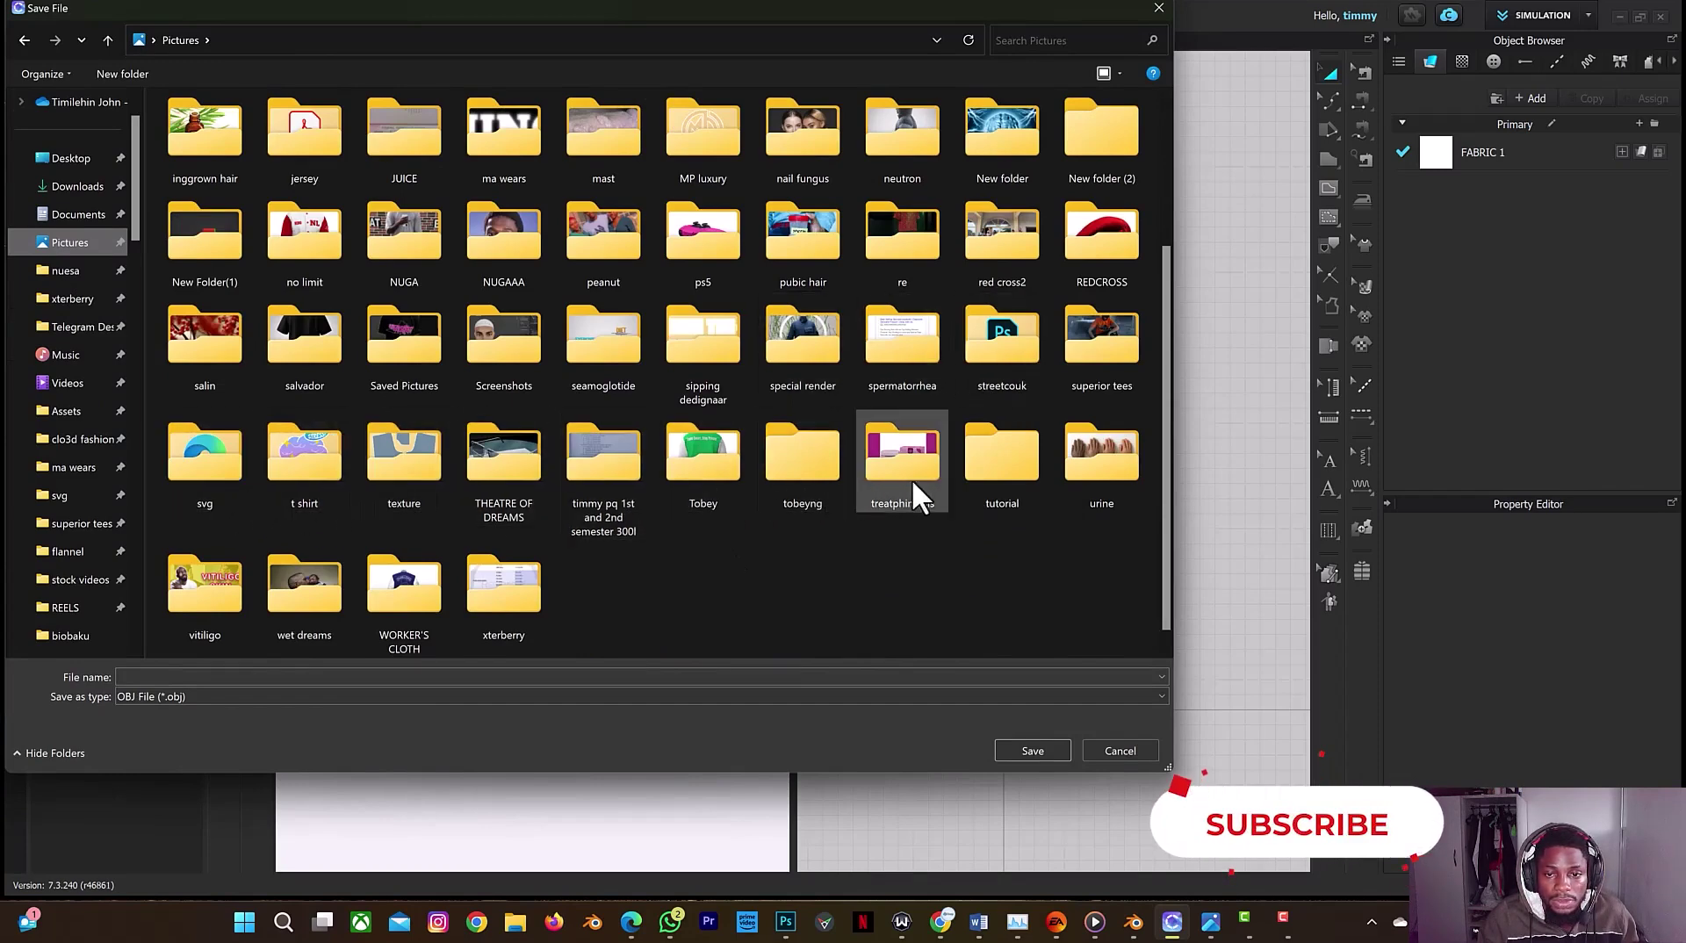
double_click(973, 472)
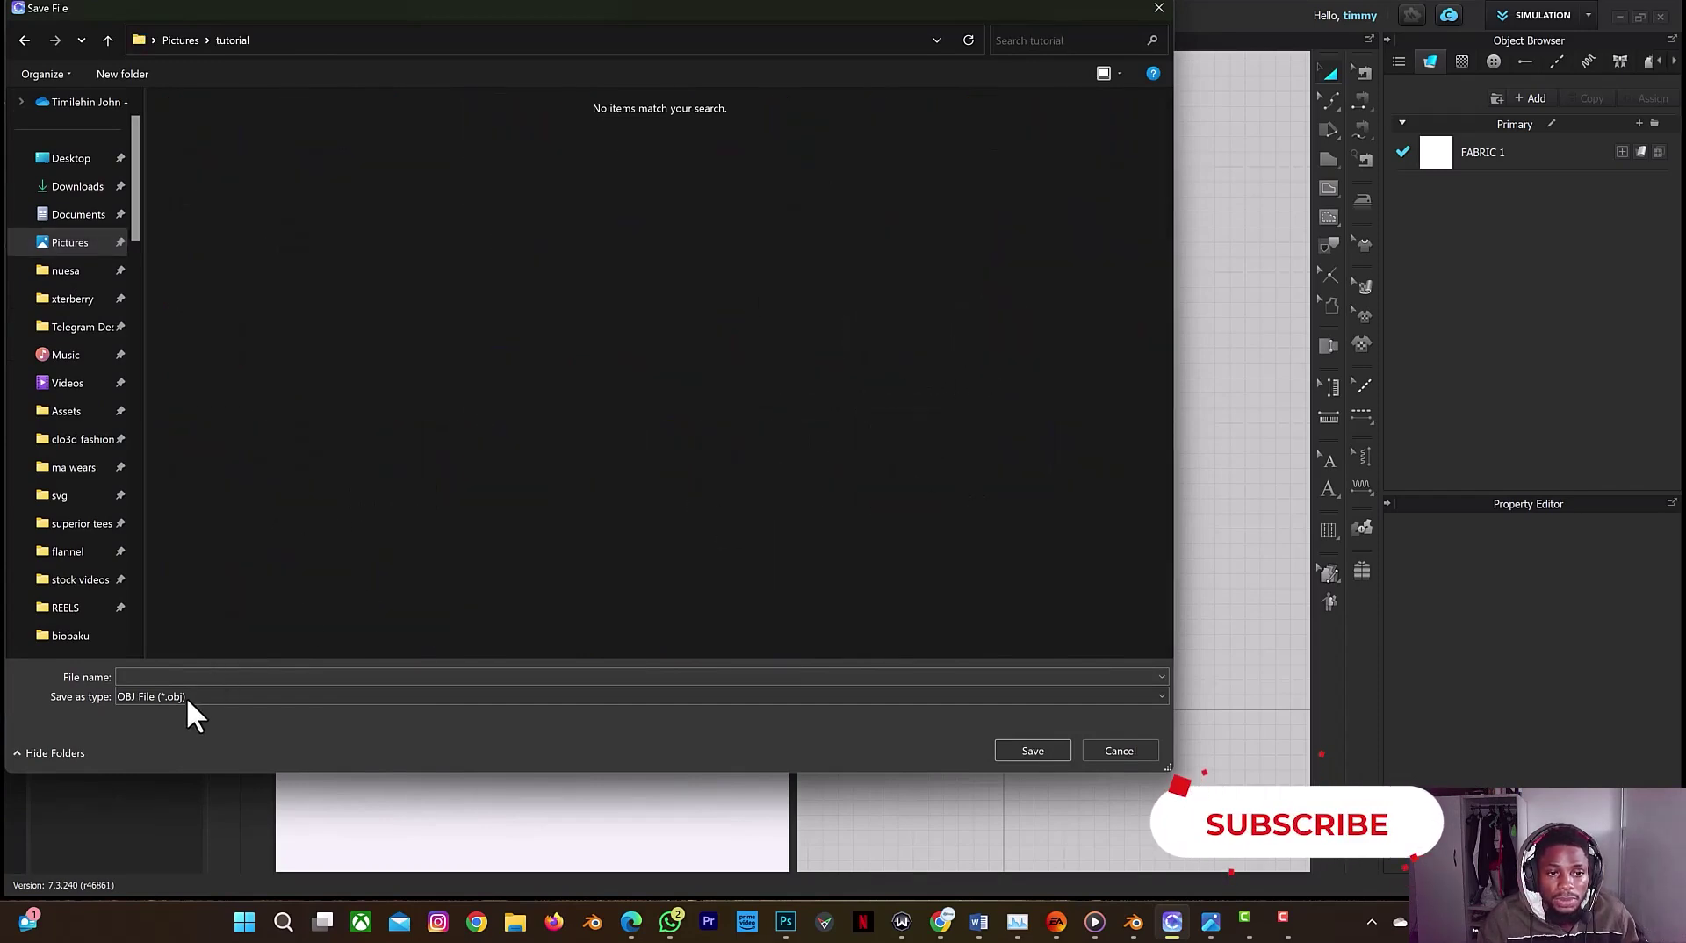
click(192, 676)
text(hanger)
key(Return)
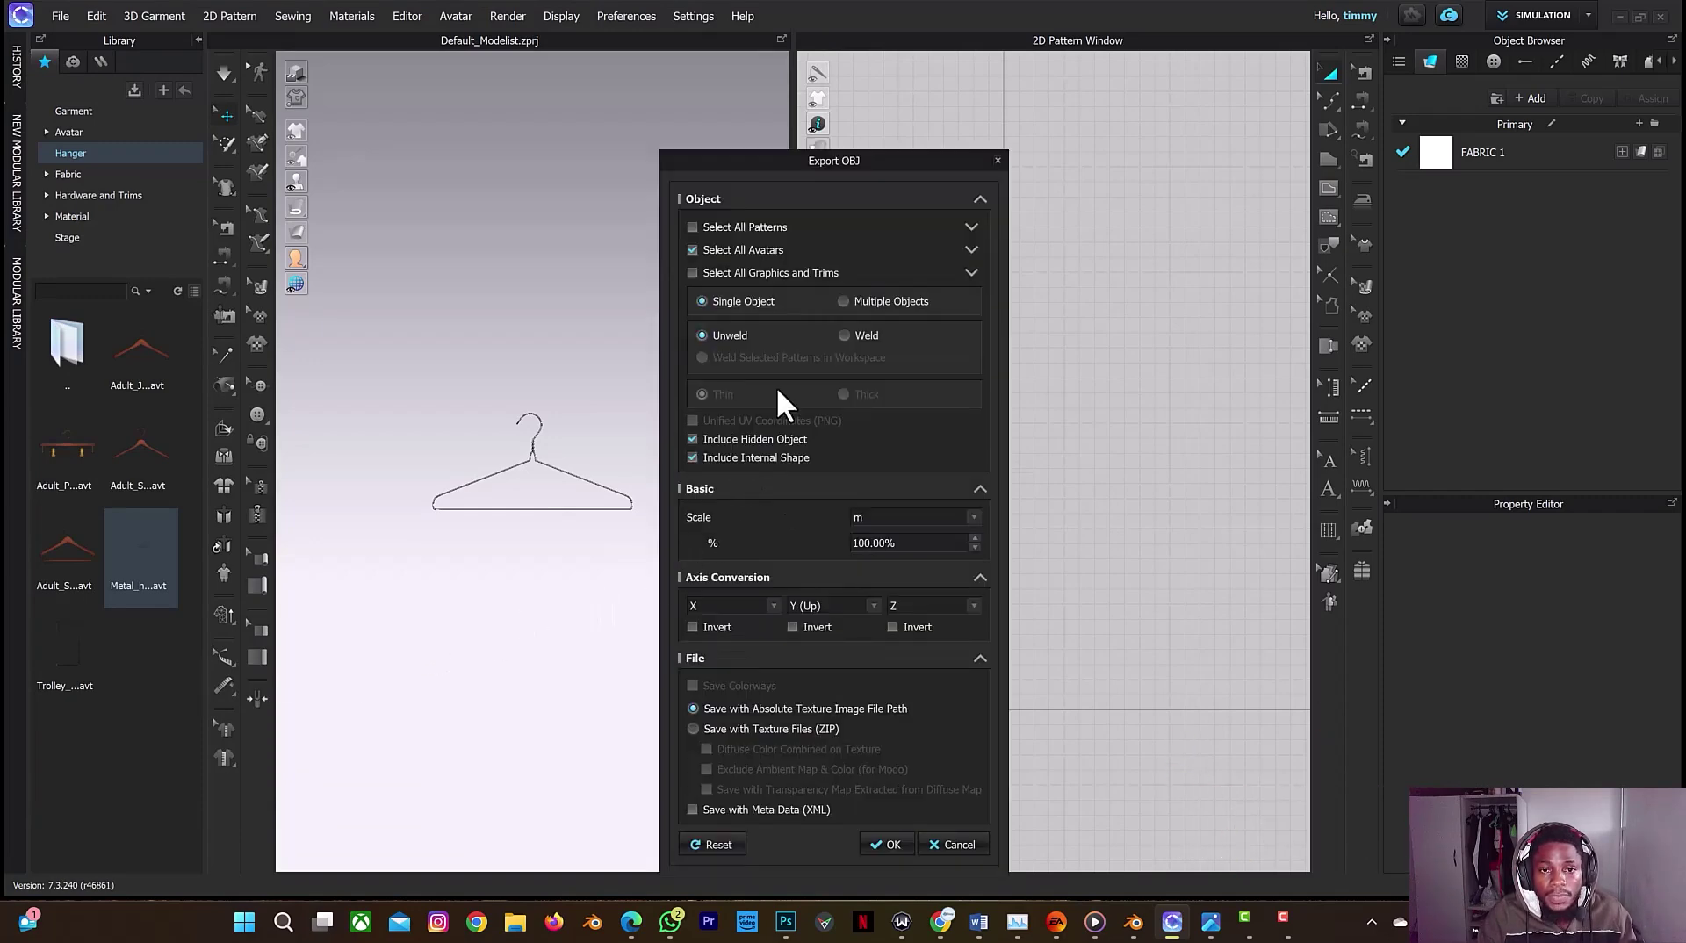
click(887, 843)
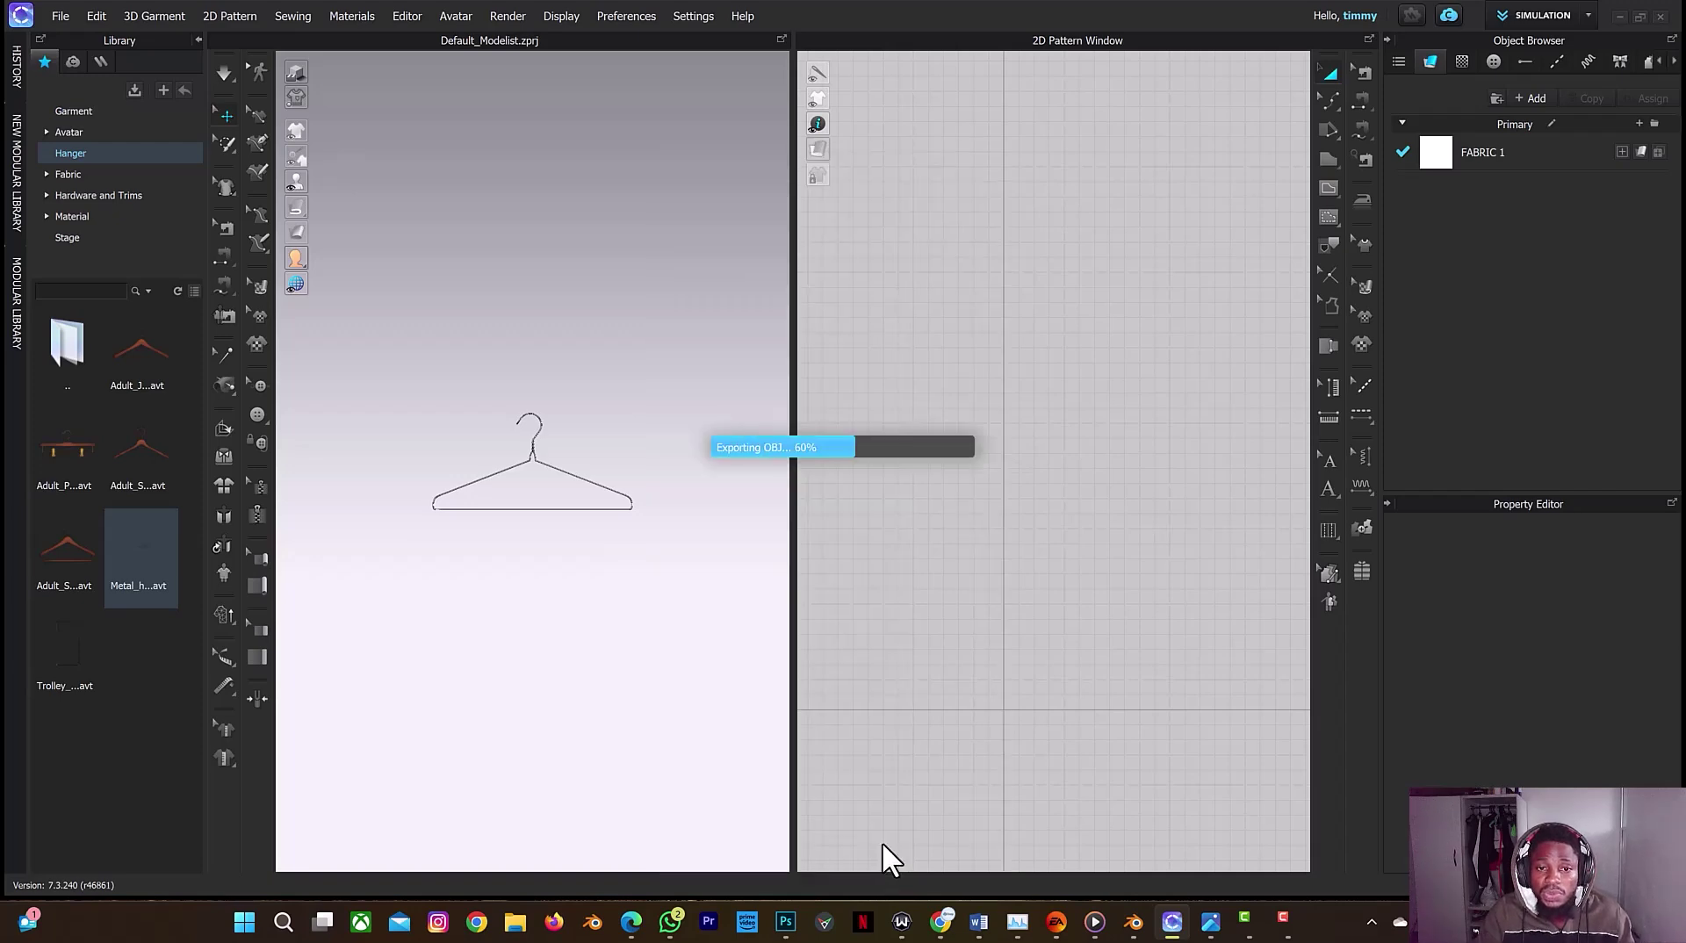
Step: Switch to Blender and import hanger.obj from the Pictures\tutorial folder as a Wavefront OBJ
click(1133, 921)
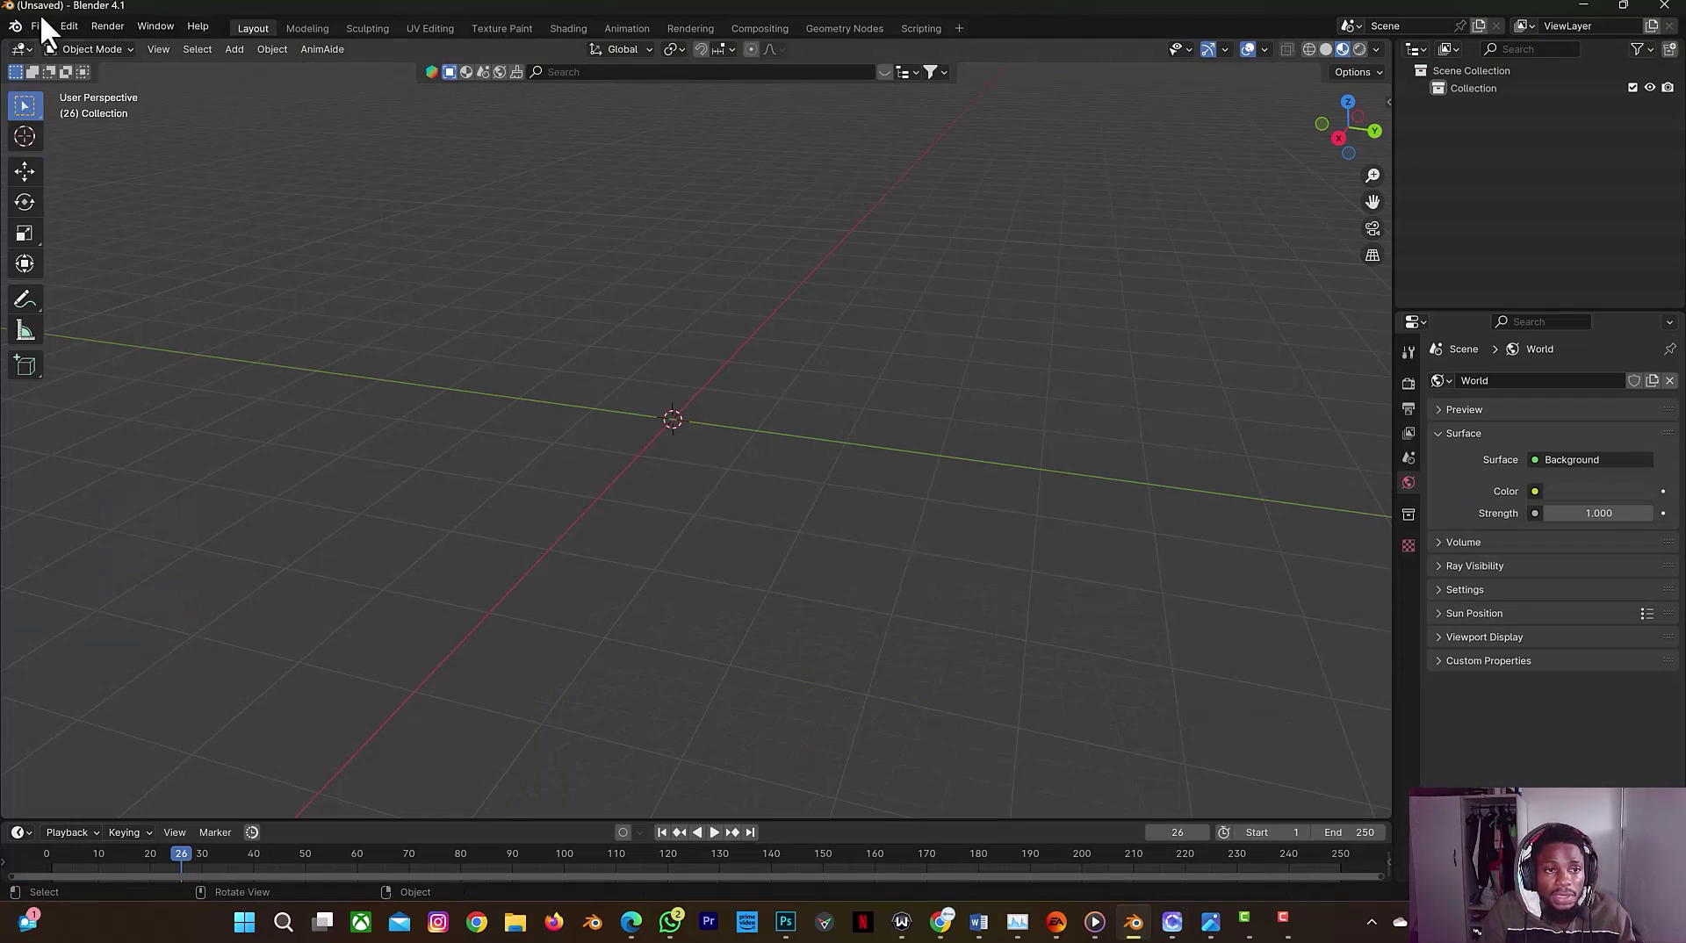
click(36, 27)
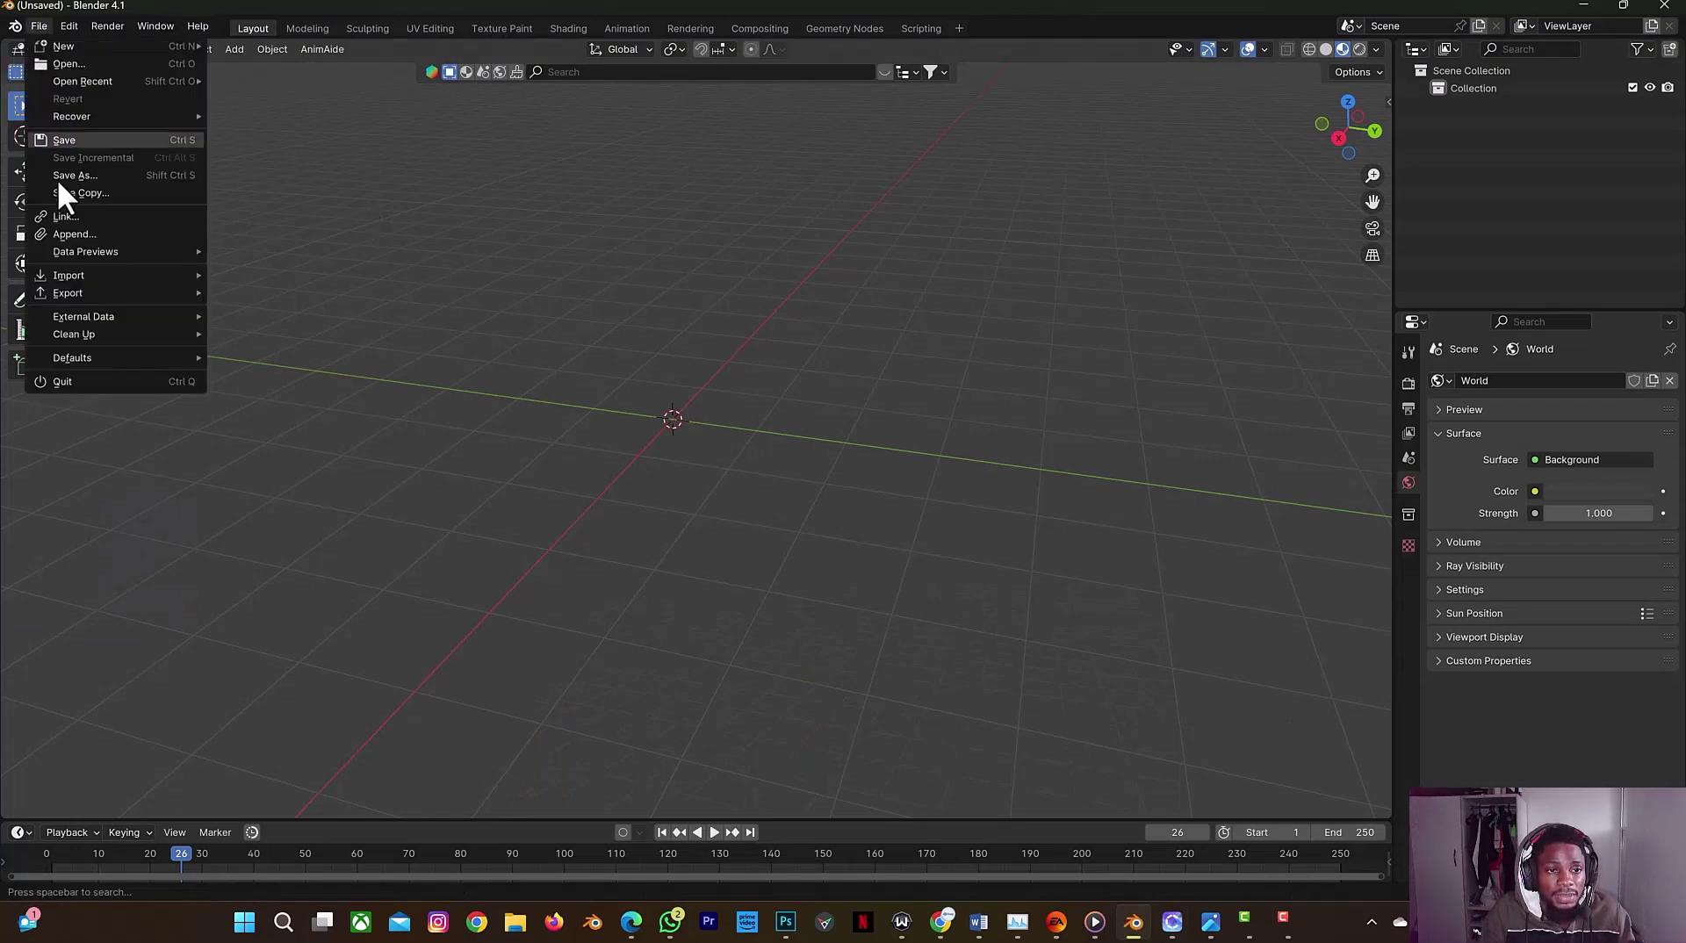
mouse_move(54, 271)
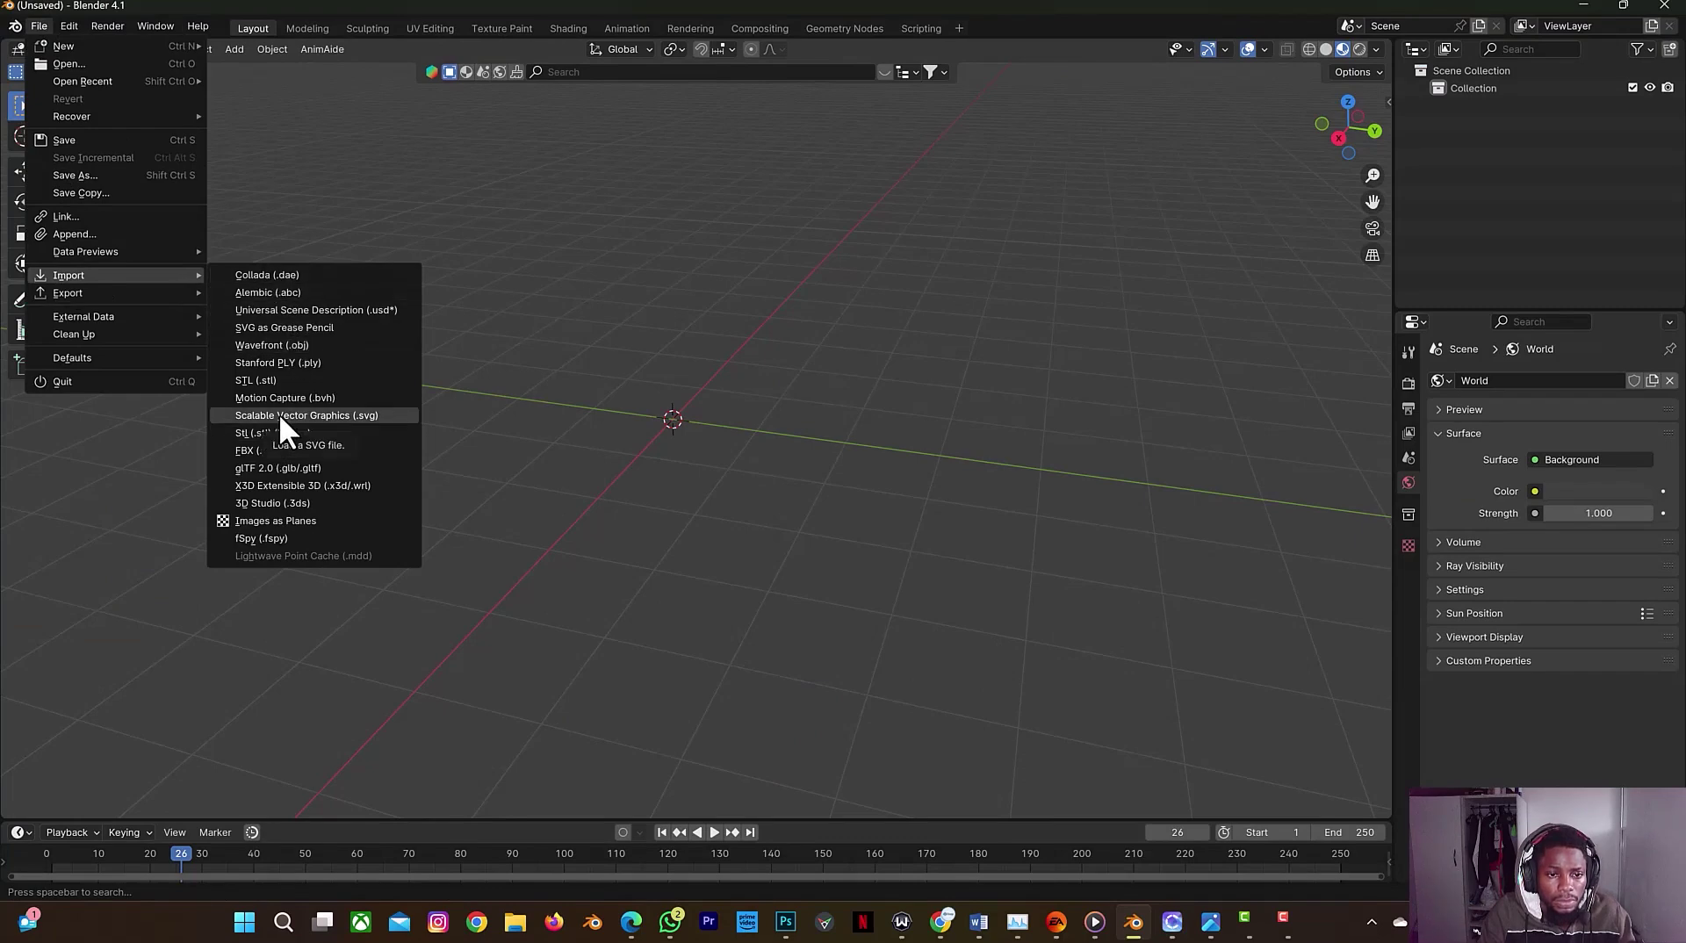
click(290, 349)
scroll(661, 421, down, 5)
scroll(633, 424, up, 5)
click(634, 419)
click(835, 365)
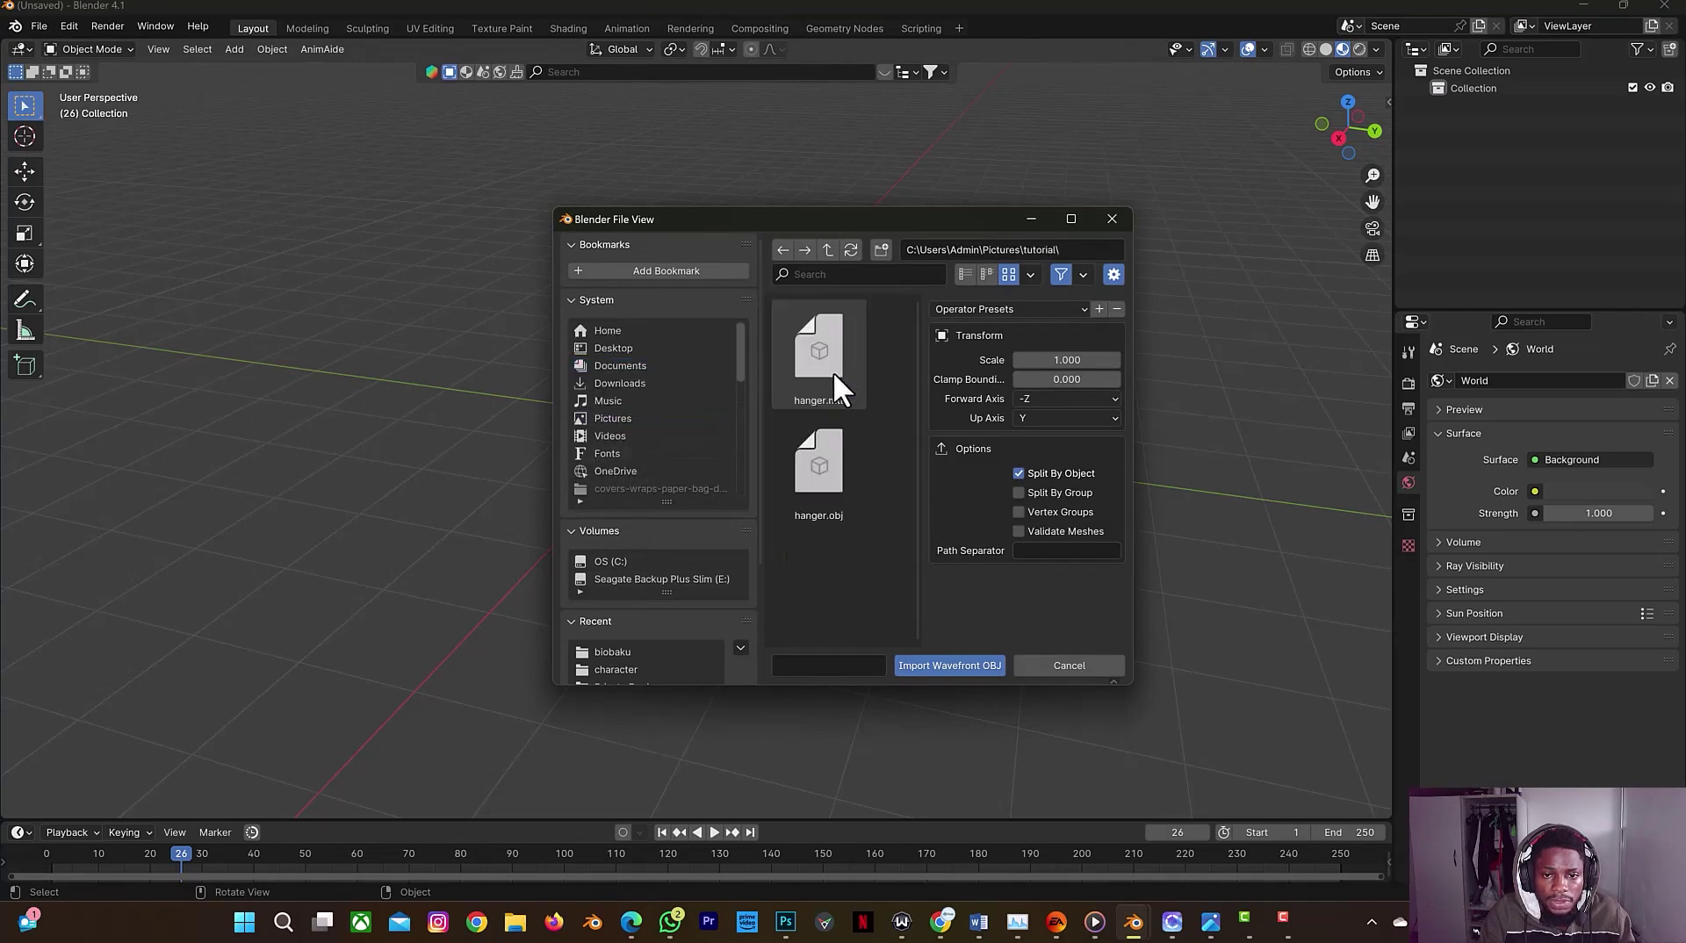
click(835, 472)
click(920, 665)
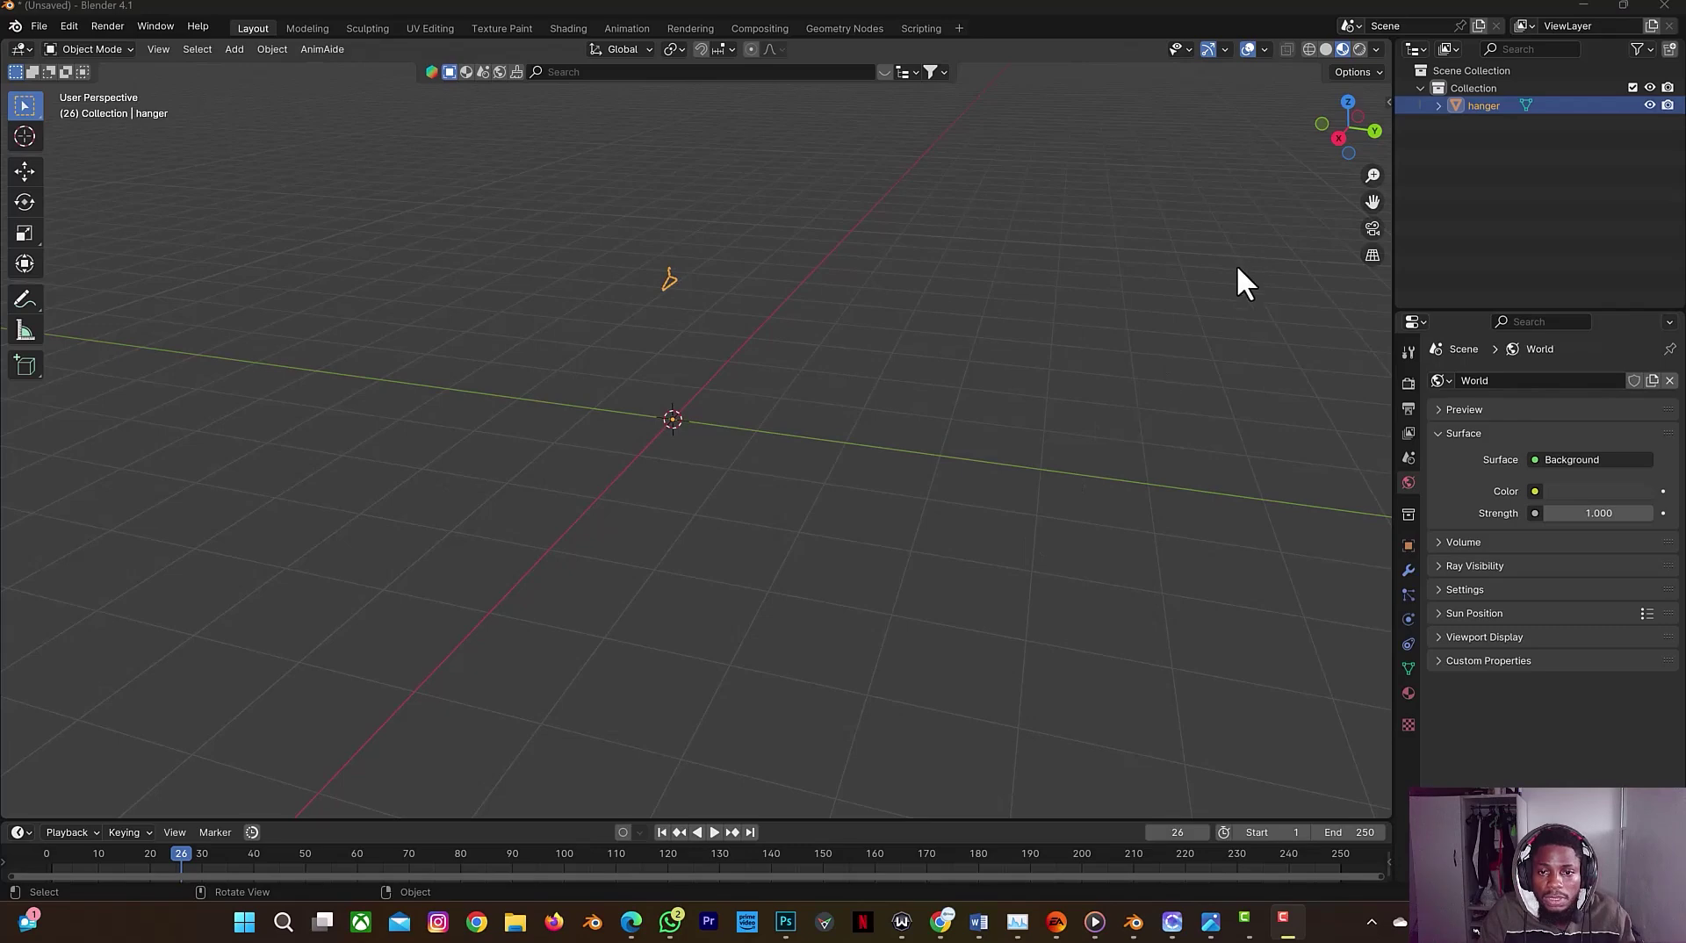
Step: Select the imported hanger, frame it facing forward in the viewport, and enlarge the timeline area
click(1042, 689)
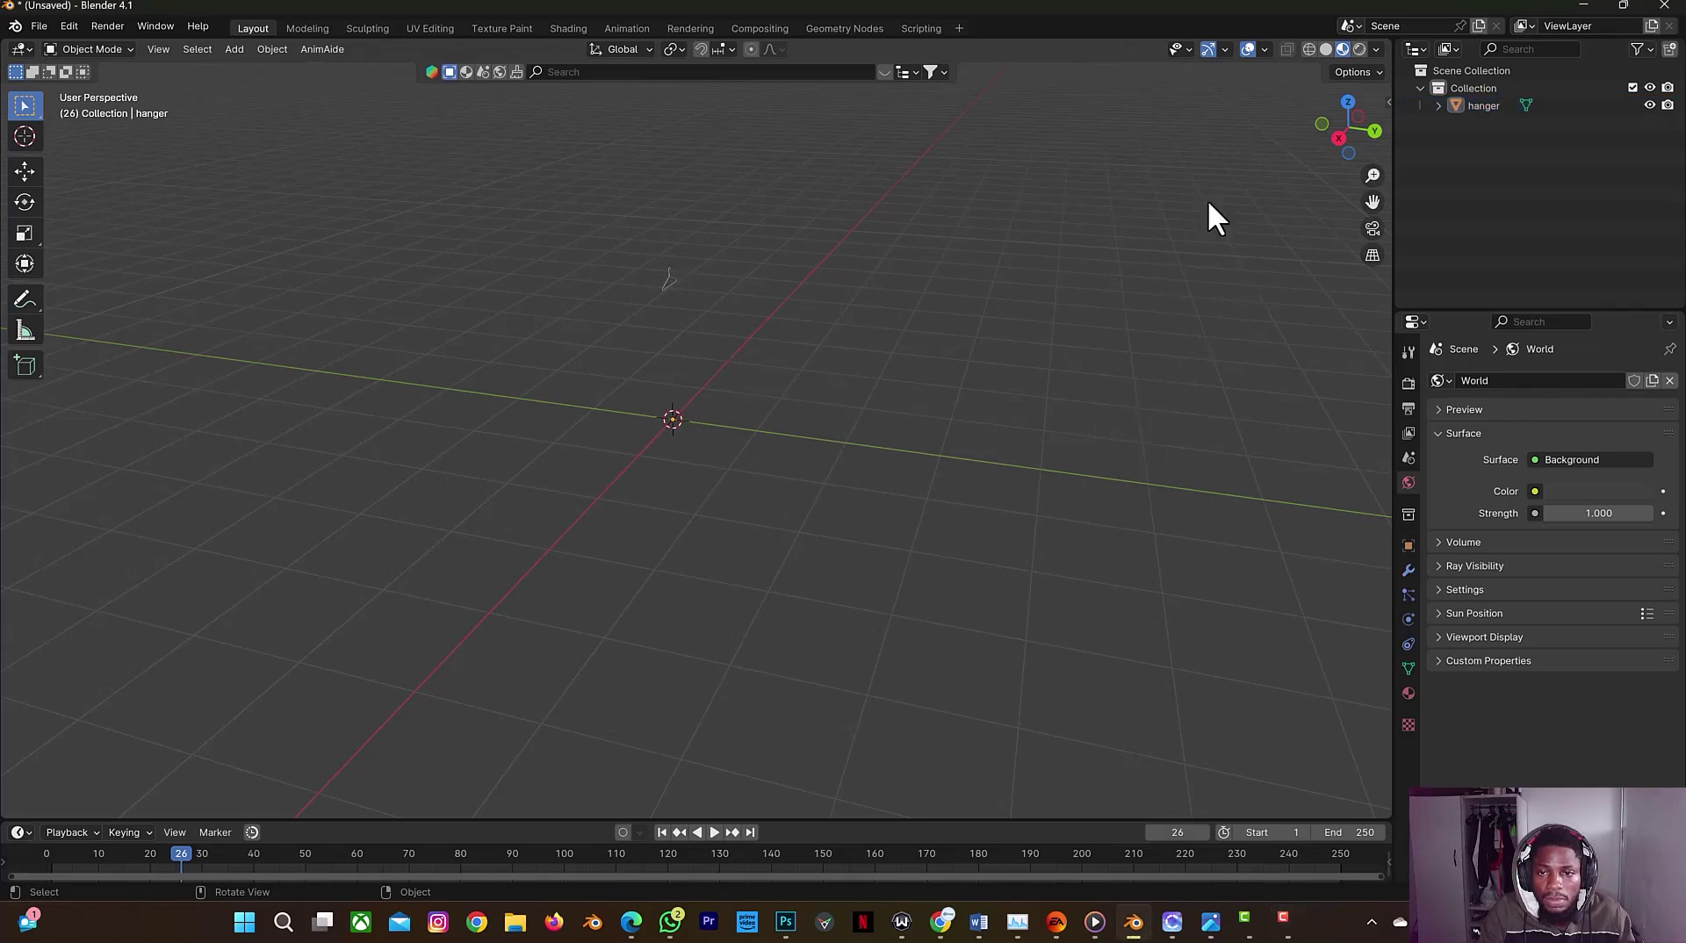
drag(1317, 136, 1207, 151)
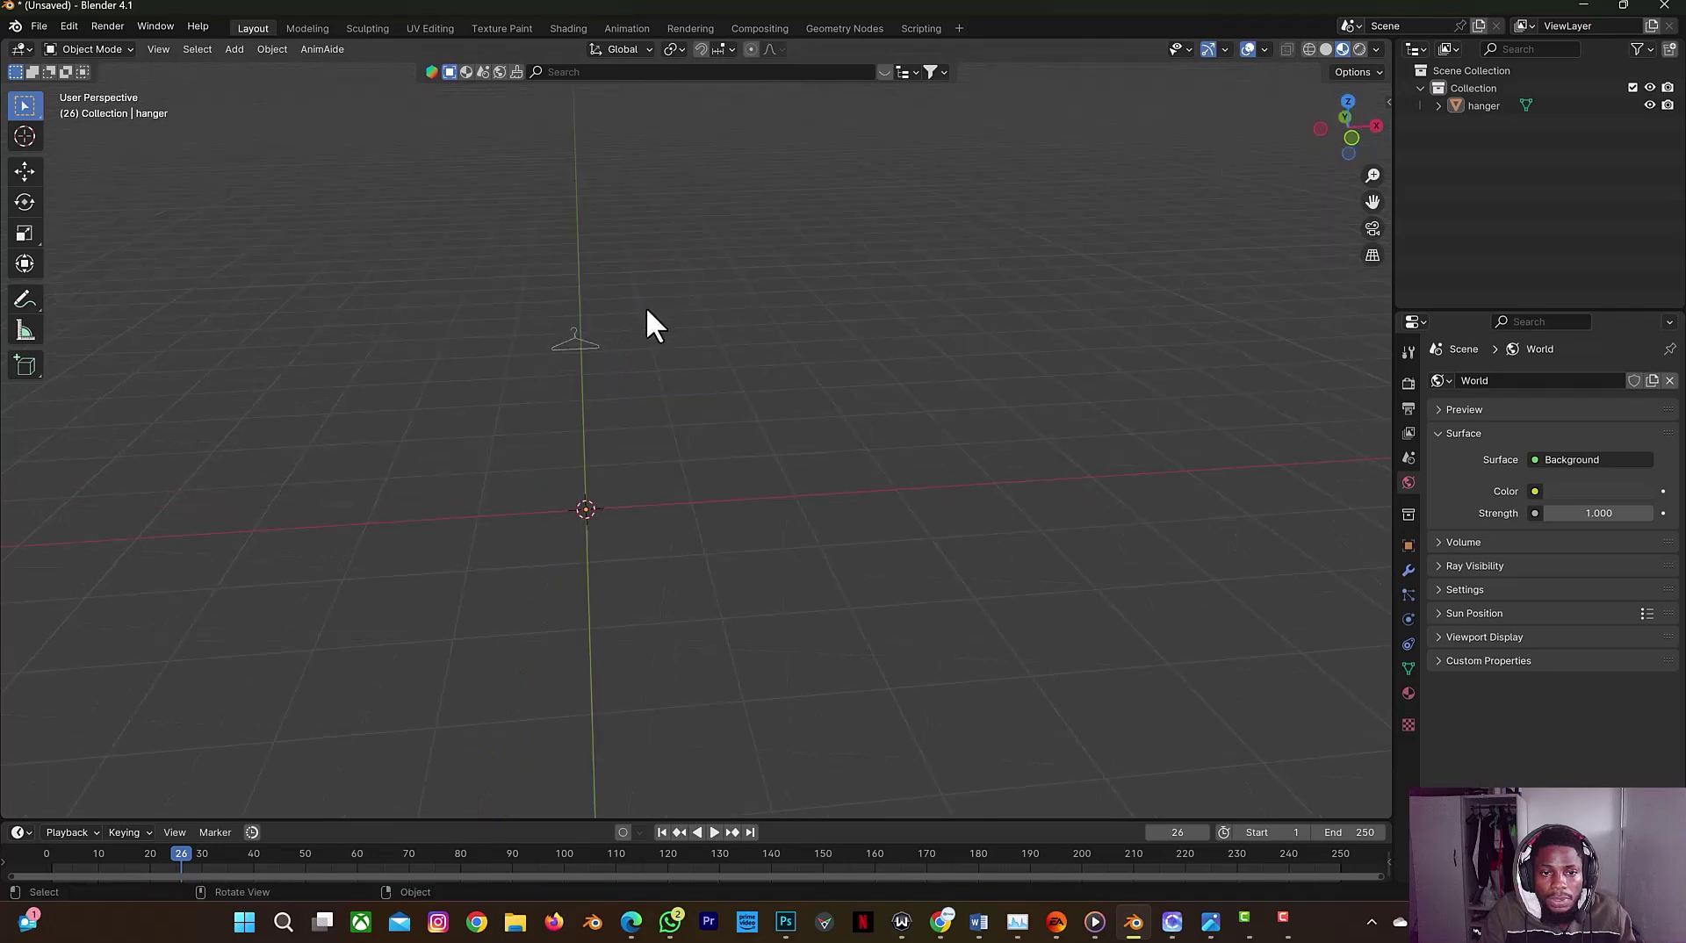
click(575, 335)
key(KP_Decimal)
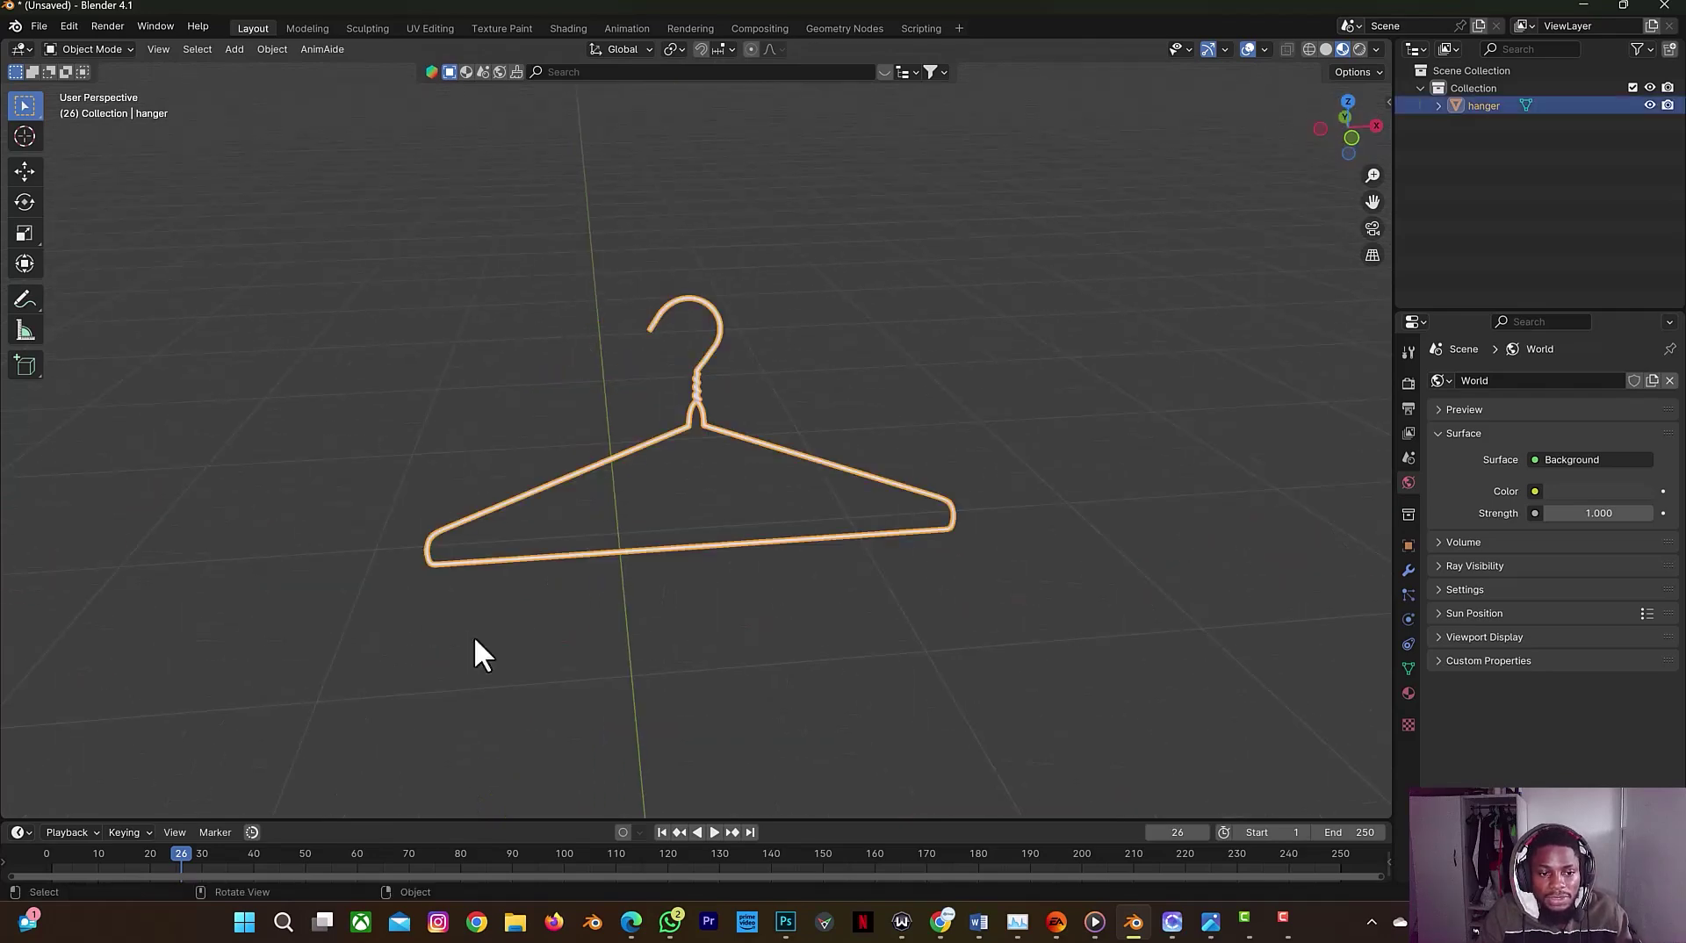
drag(769, 821, 781, 696)
scroll(927, 571, down, 5)
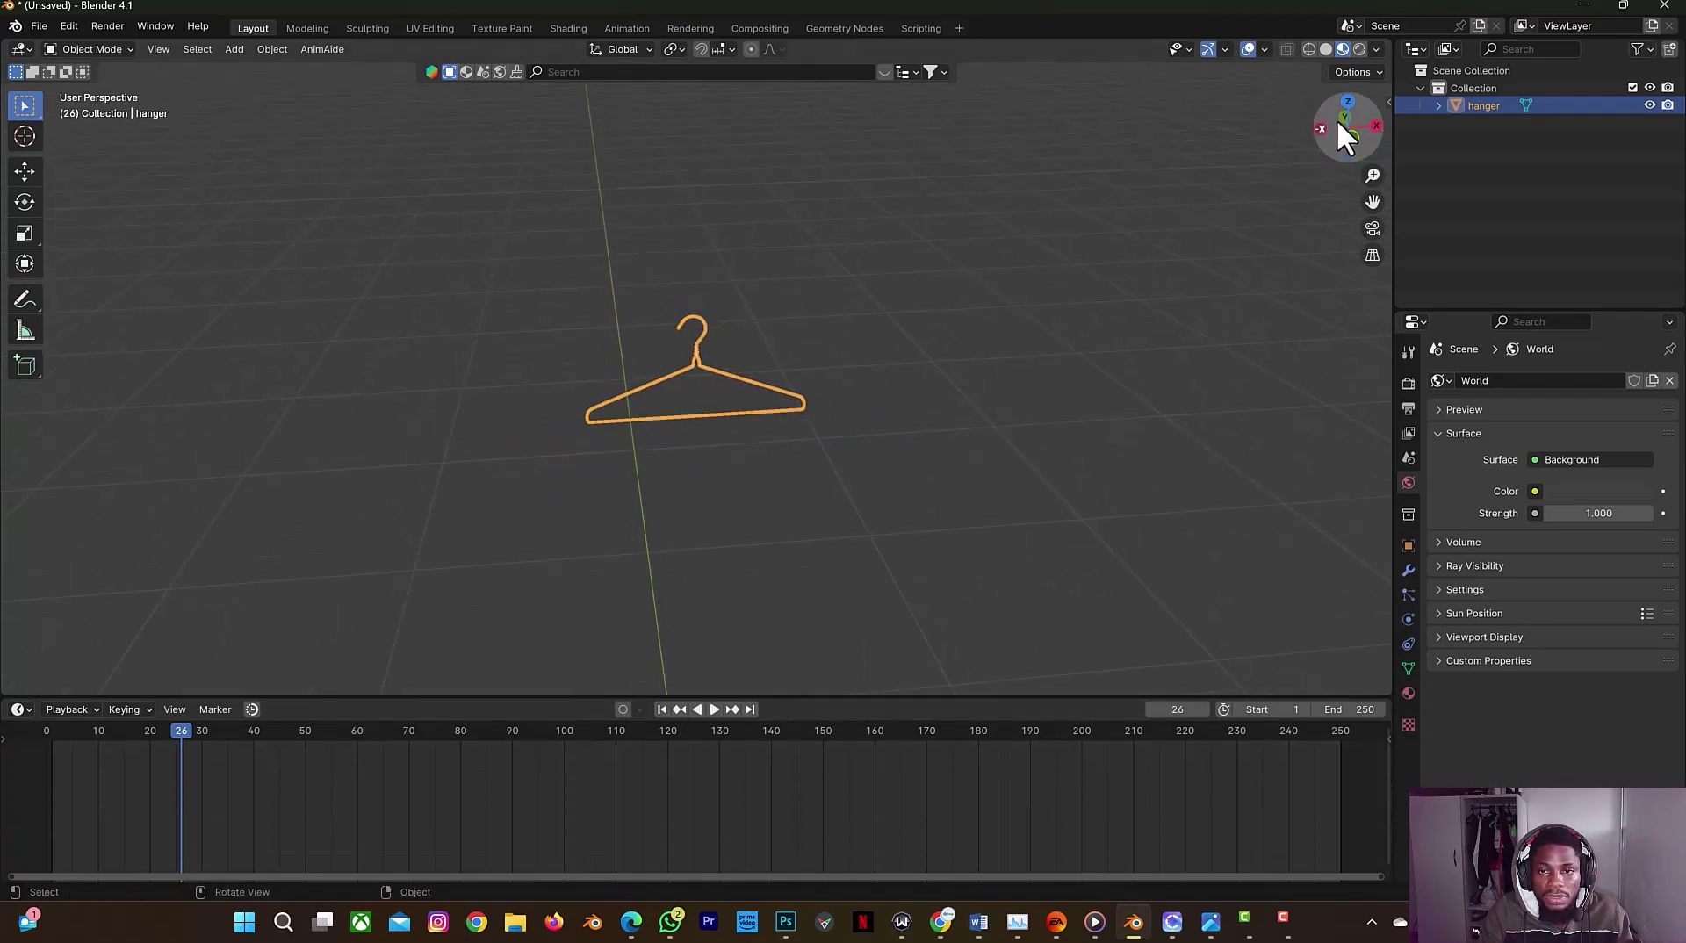
drag(1338, 123, 1330, 121)
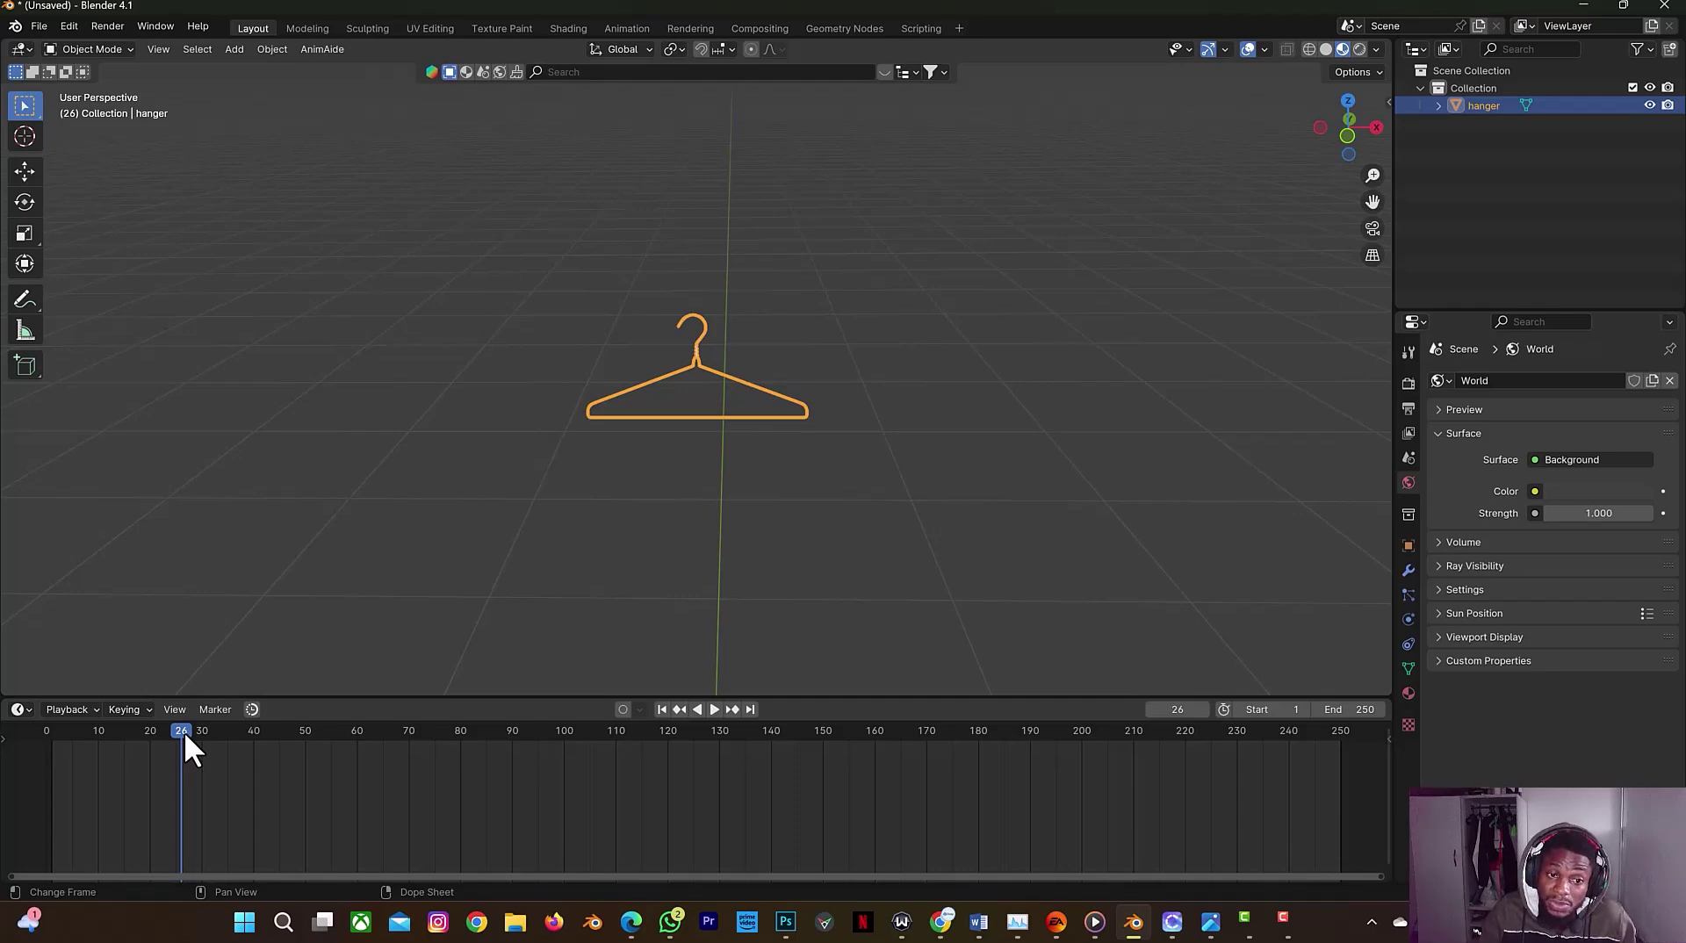
Step: Insert a keyframe for the hanger at frame 60
click(1178, 709)
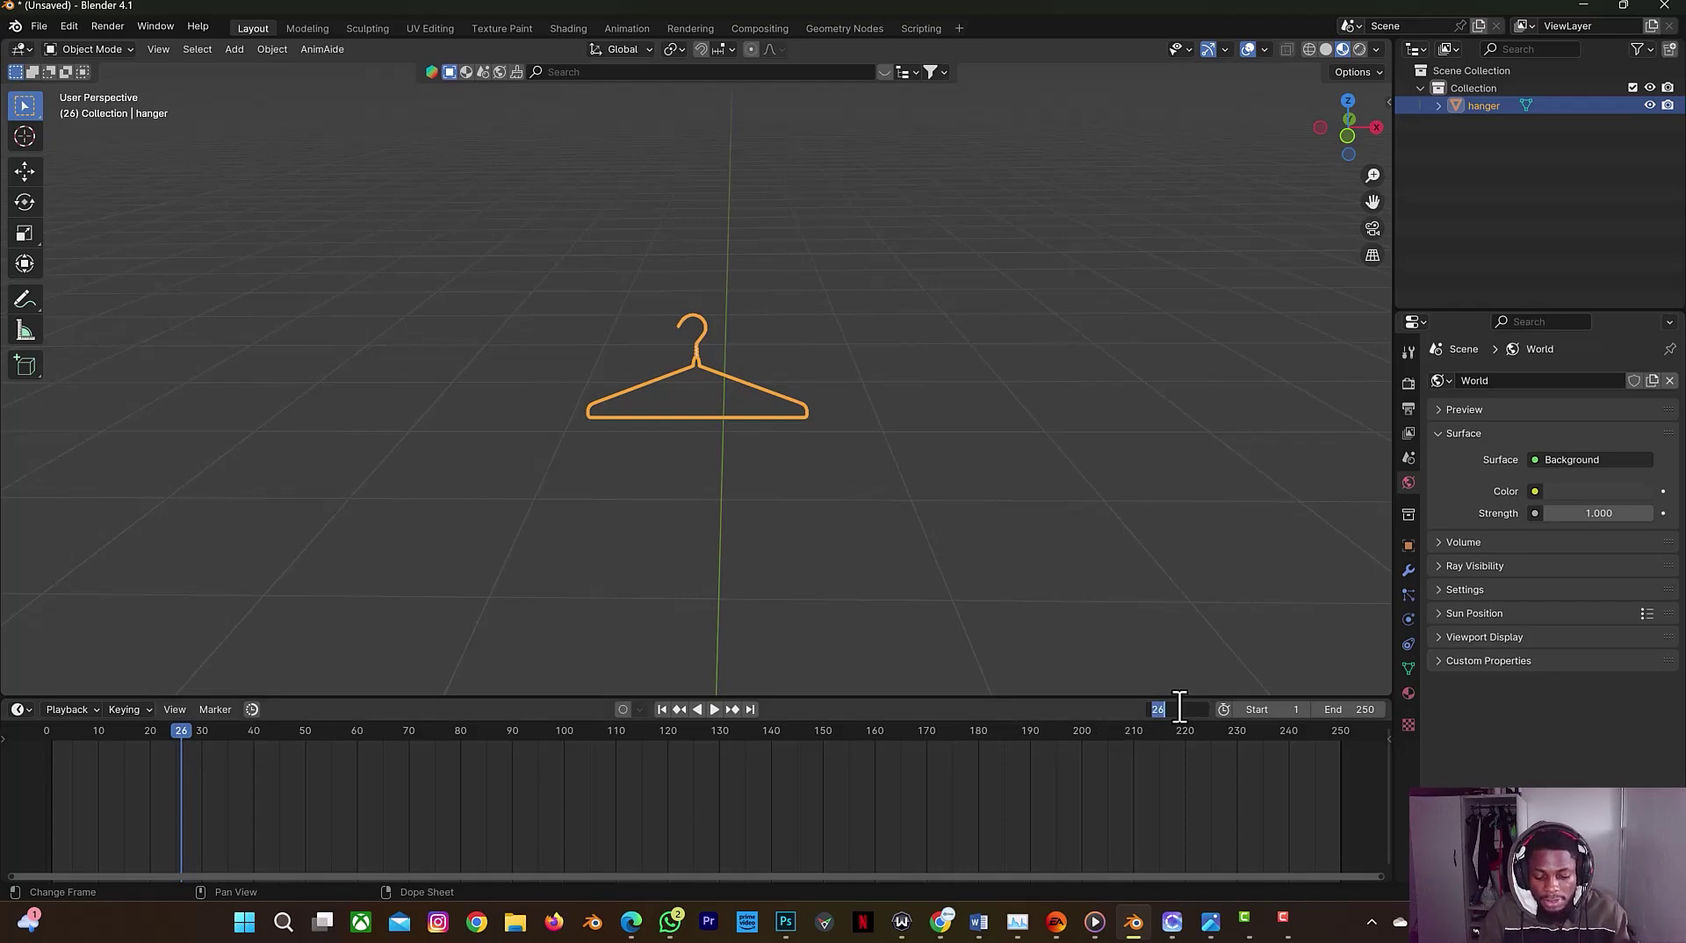
text(60)
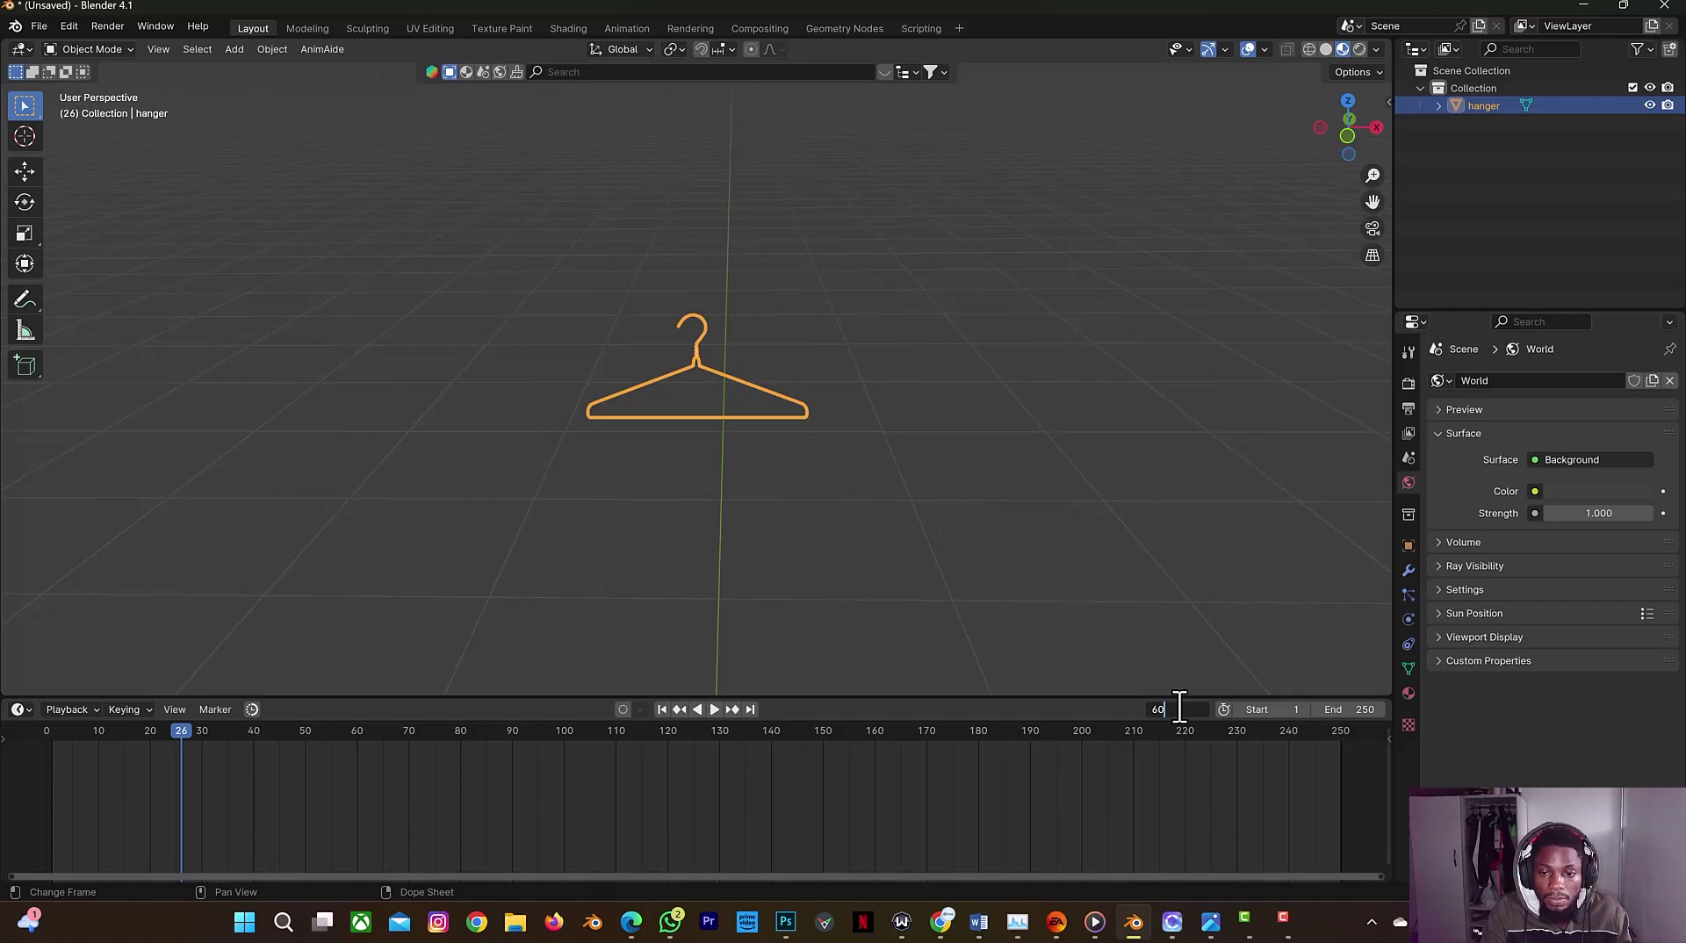
key(Return)
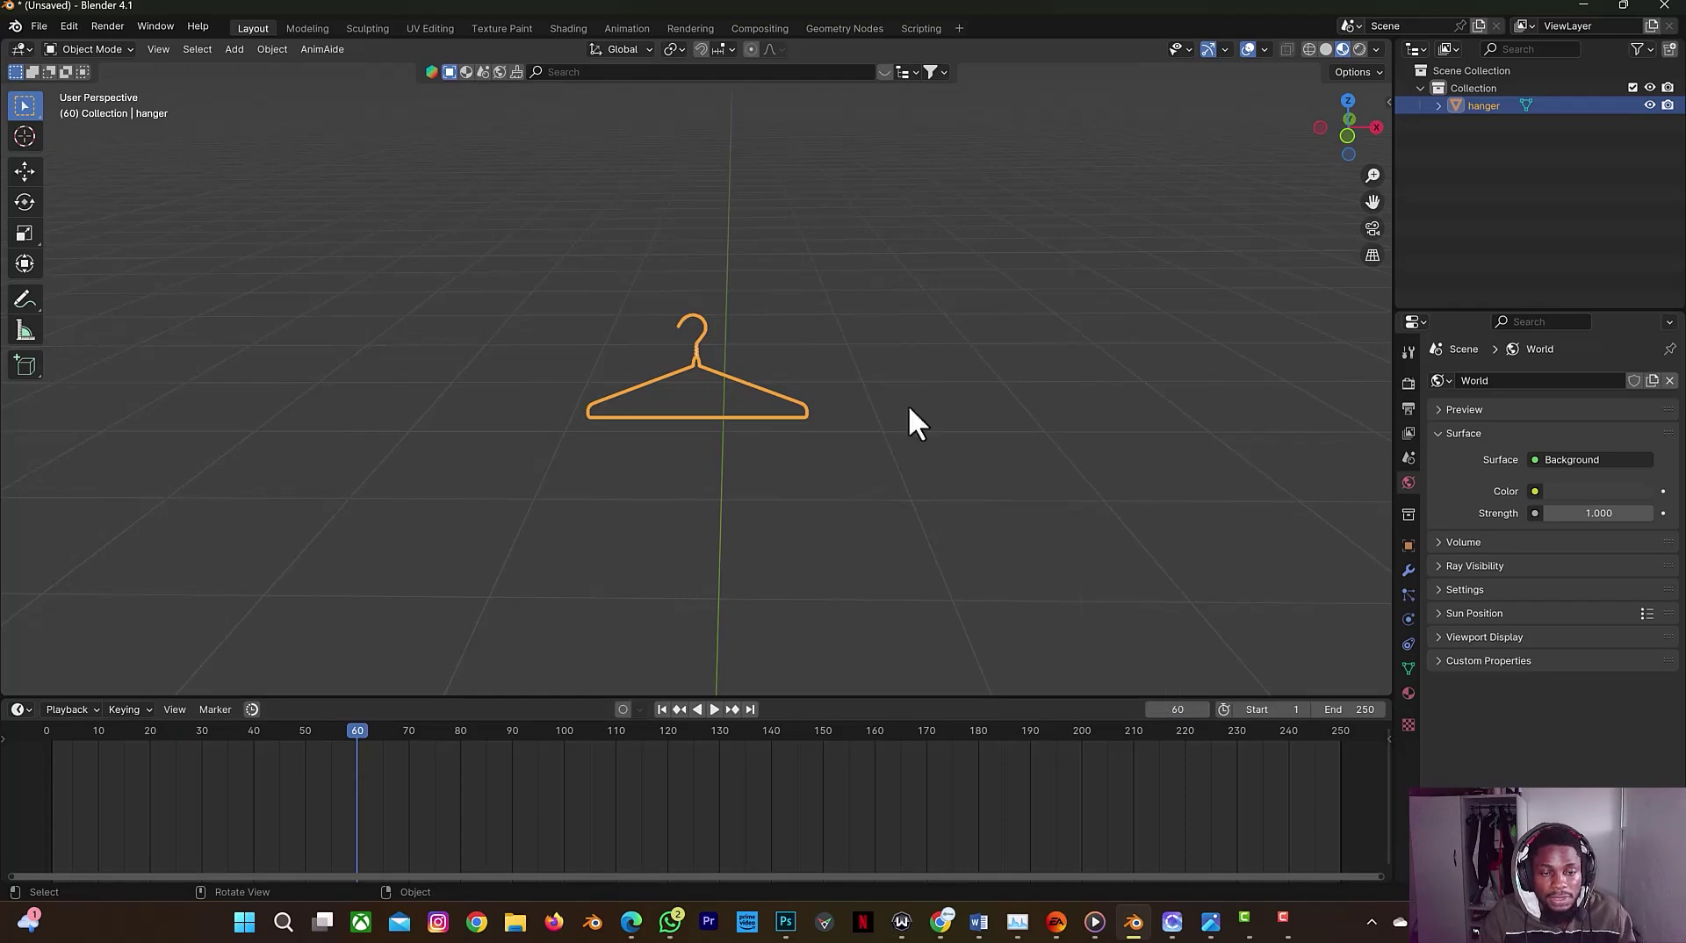
scroll(949, 254, down, 2)
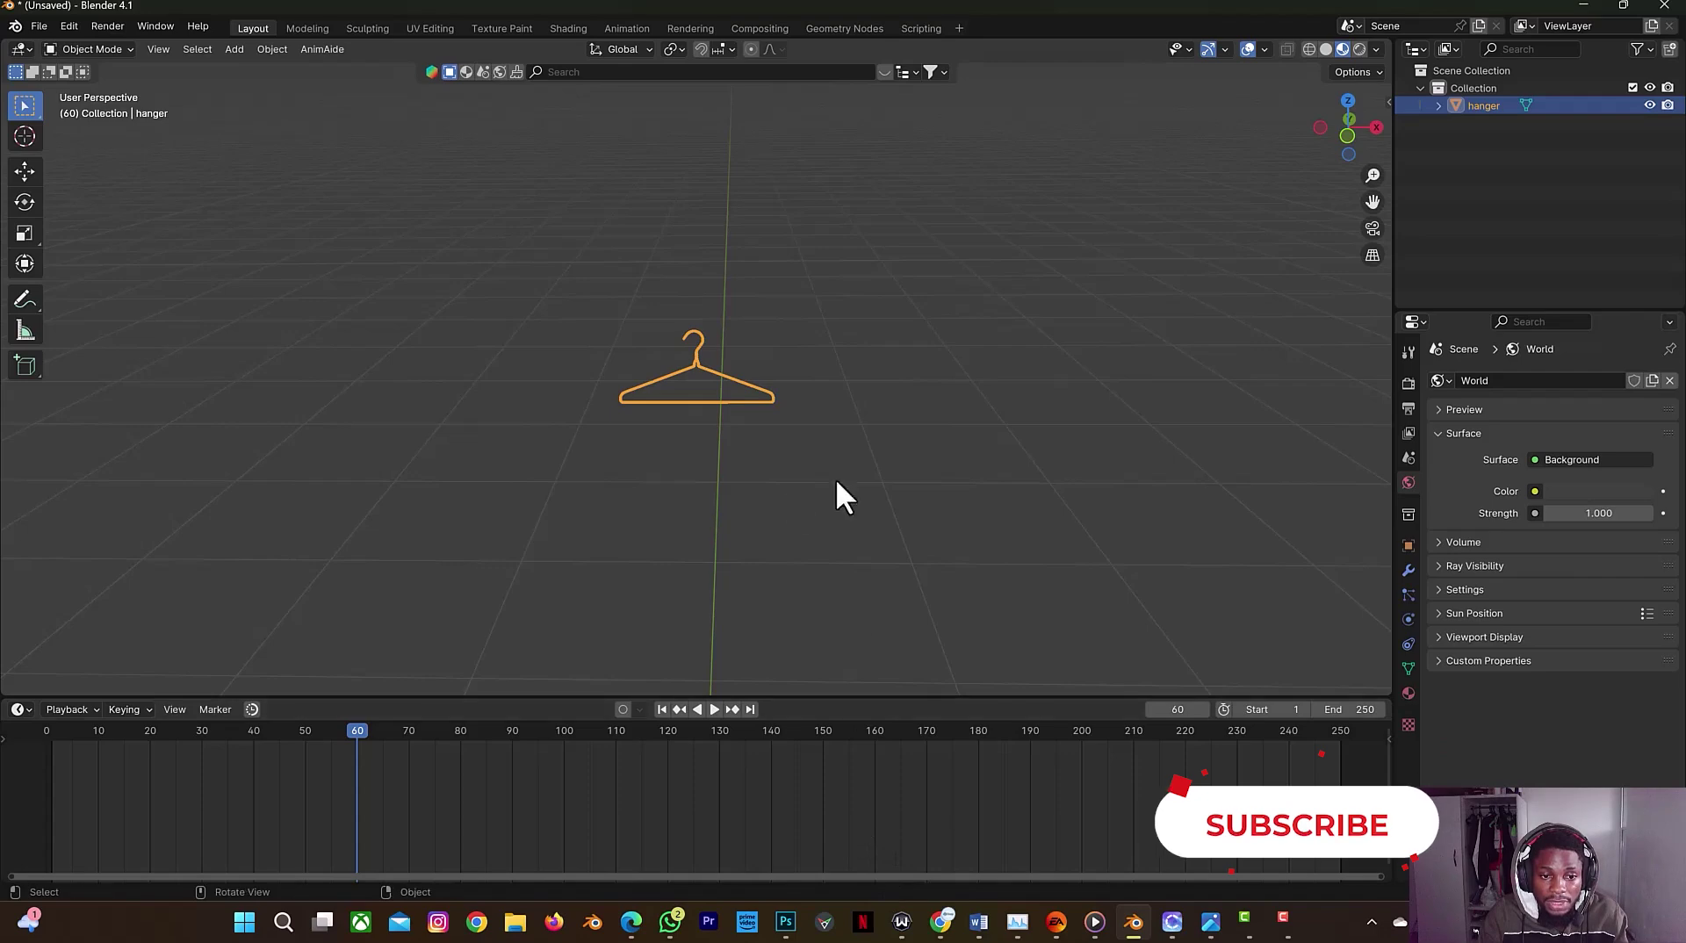
key(i)
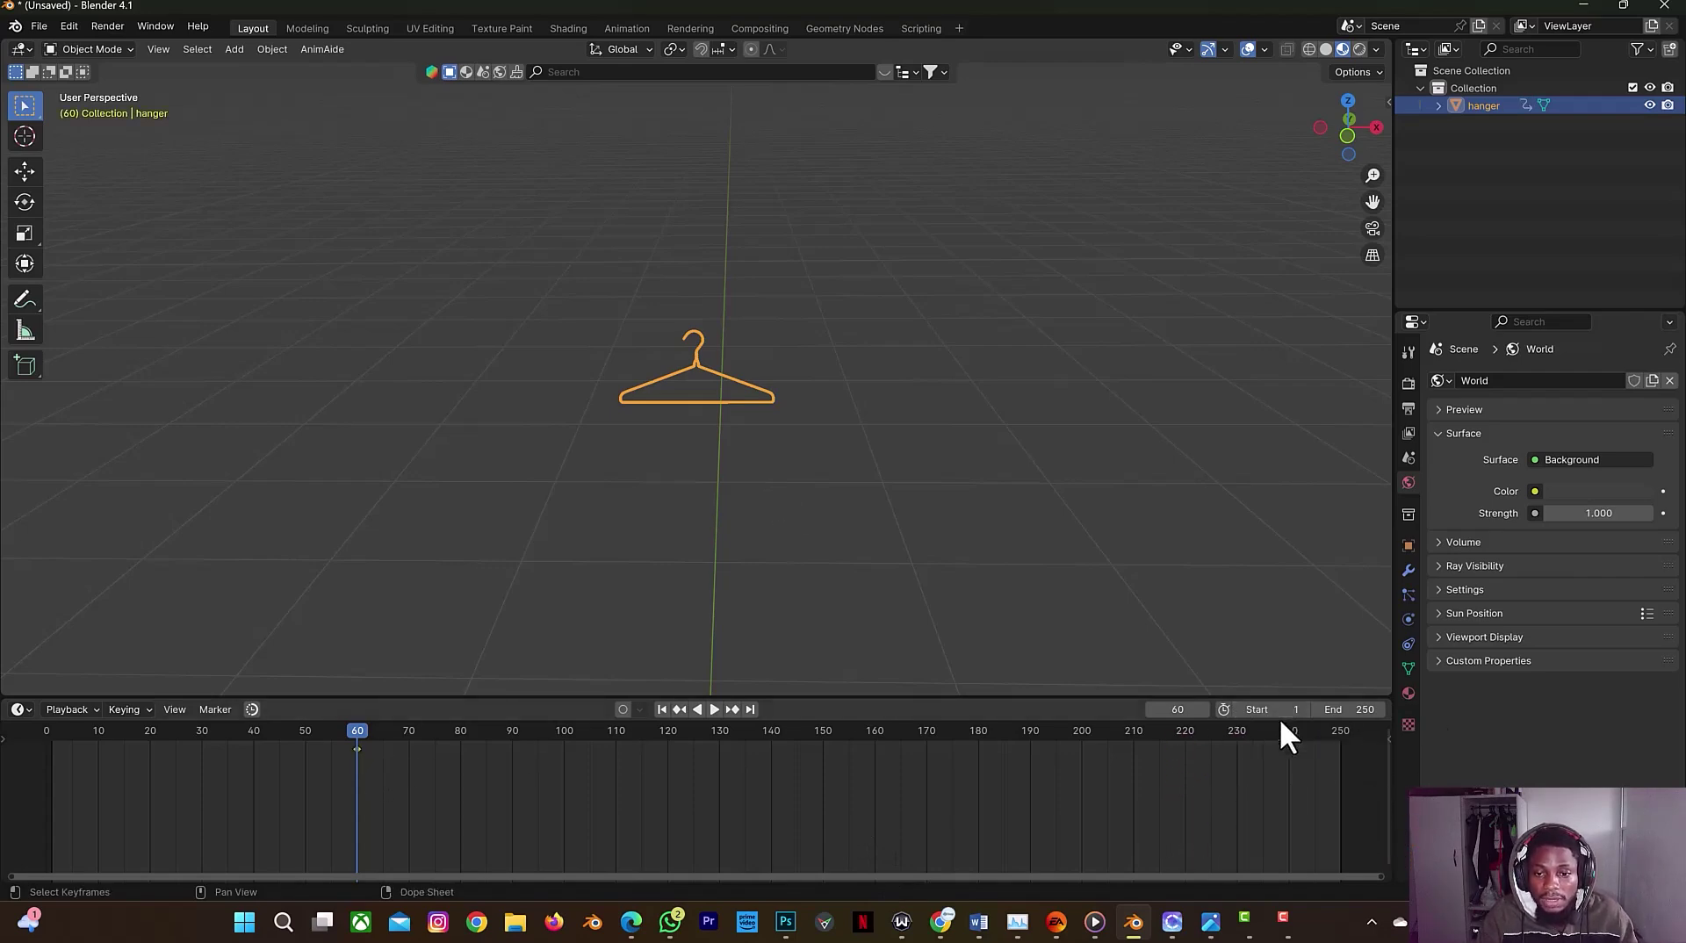
Step: At frame 90, rotate the hanger 180° around the global Z axis and insert a keyframe
click(1170, 708)
text(90)
key(Return)
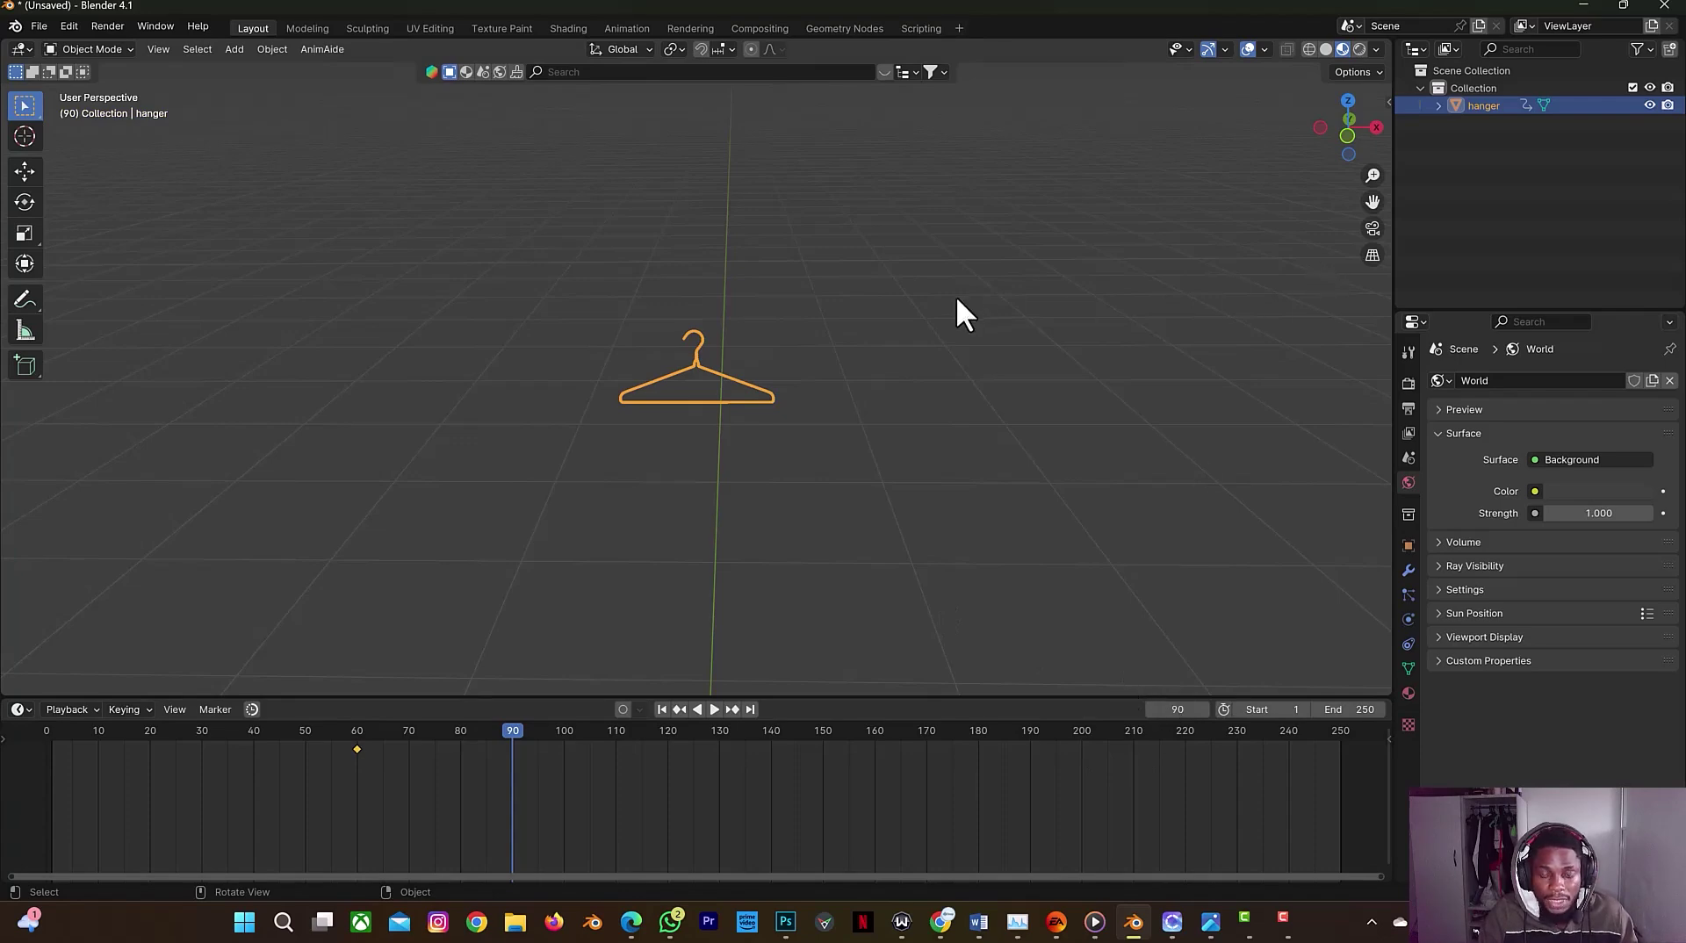
key(r)
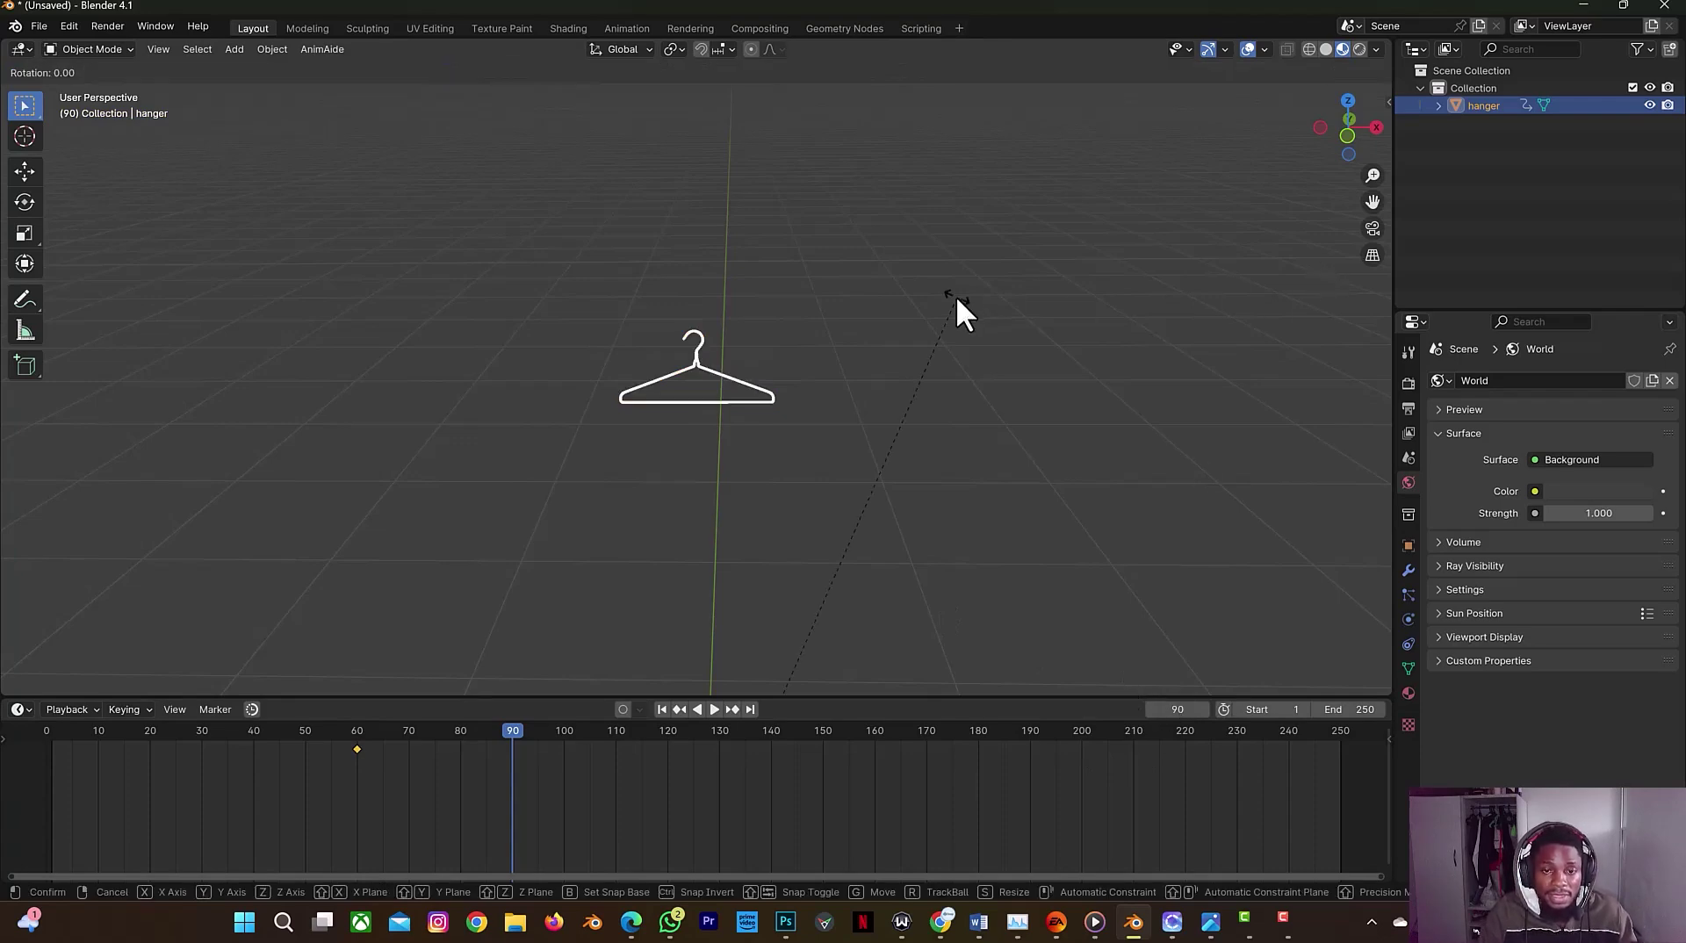
text(z)
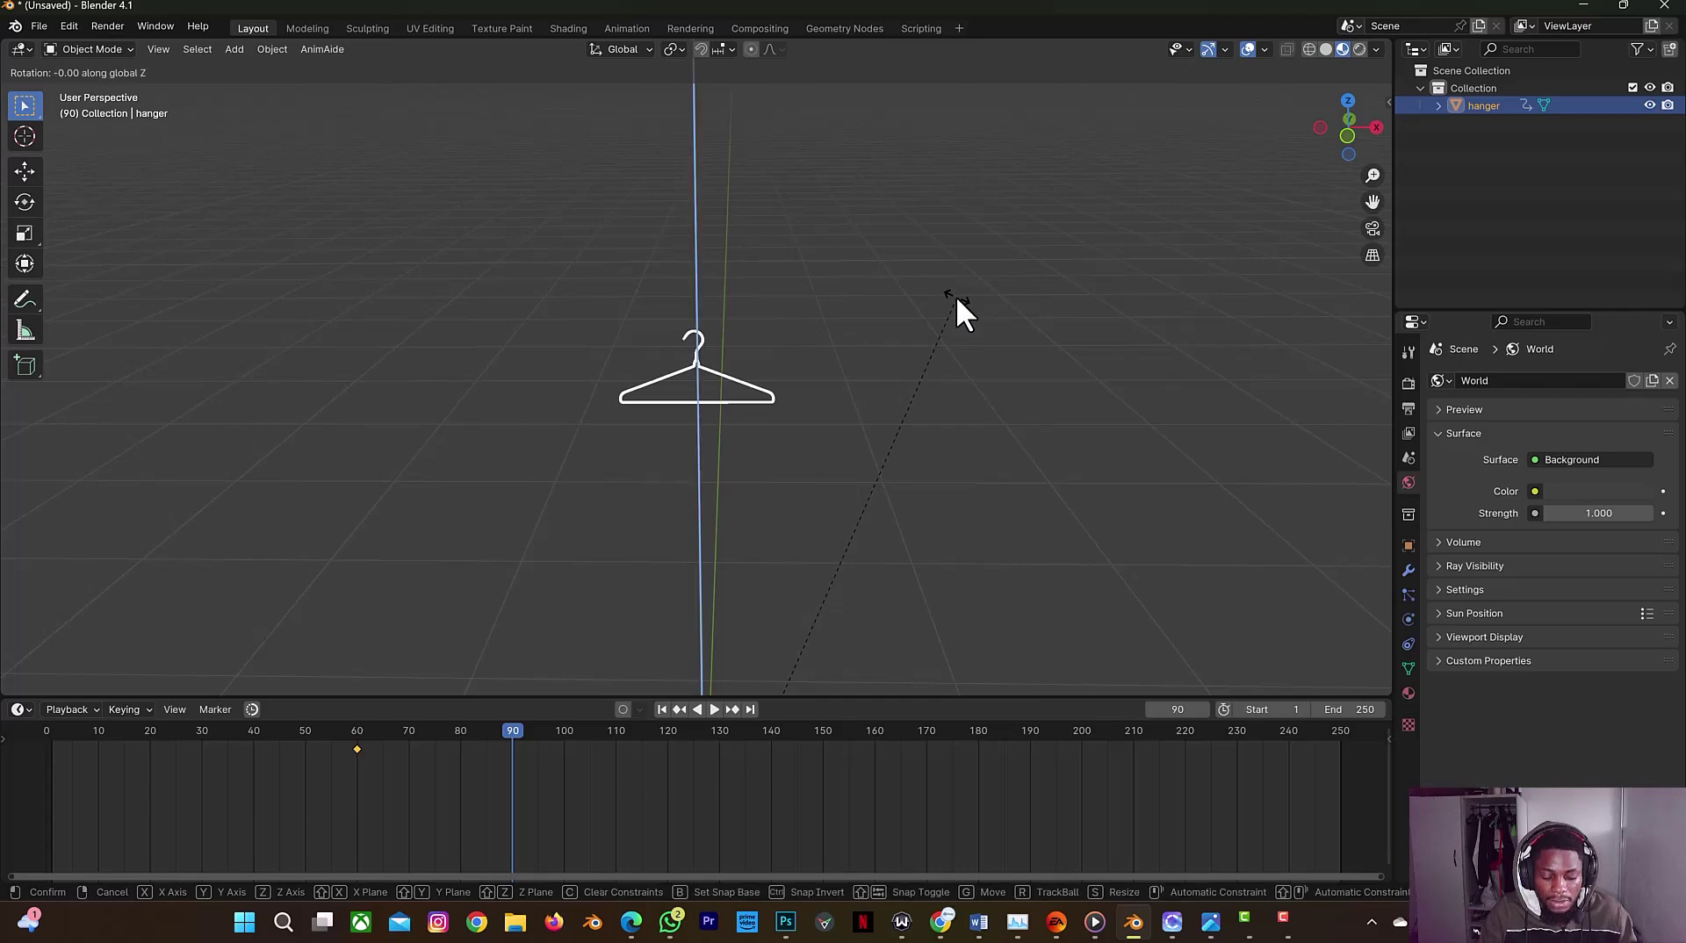
text(180)
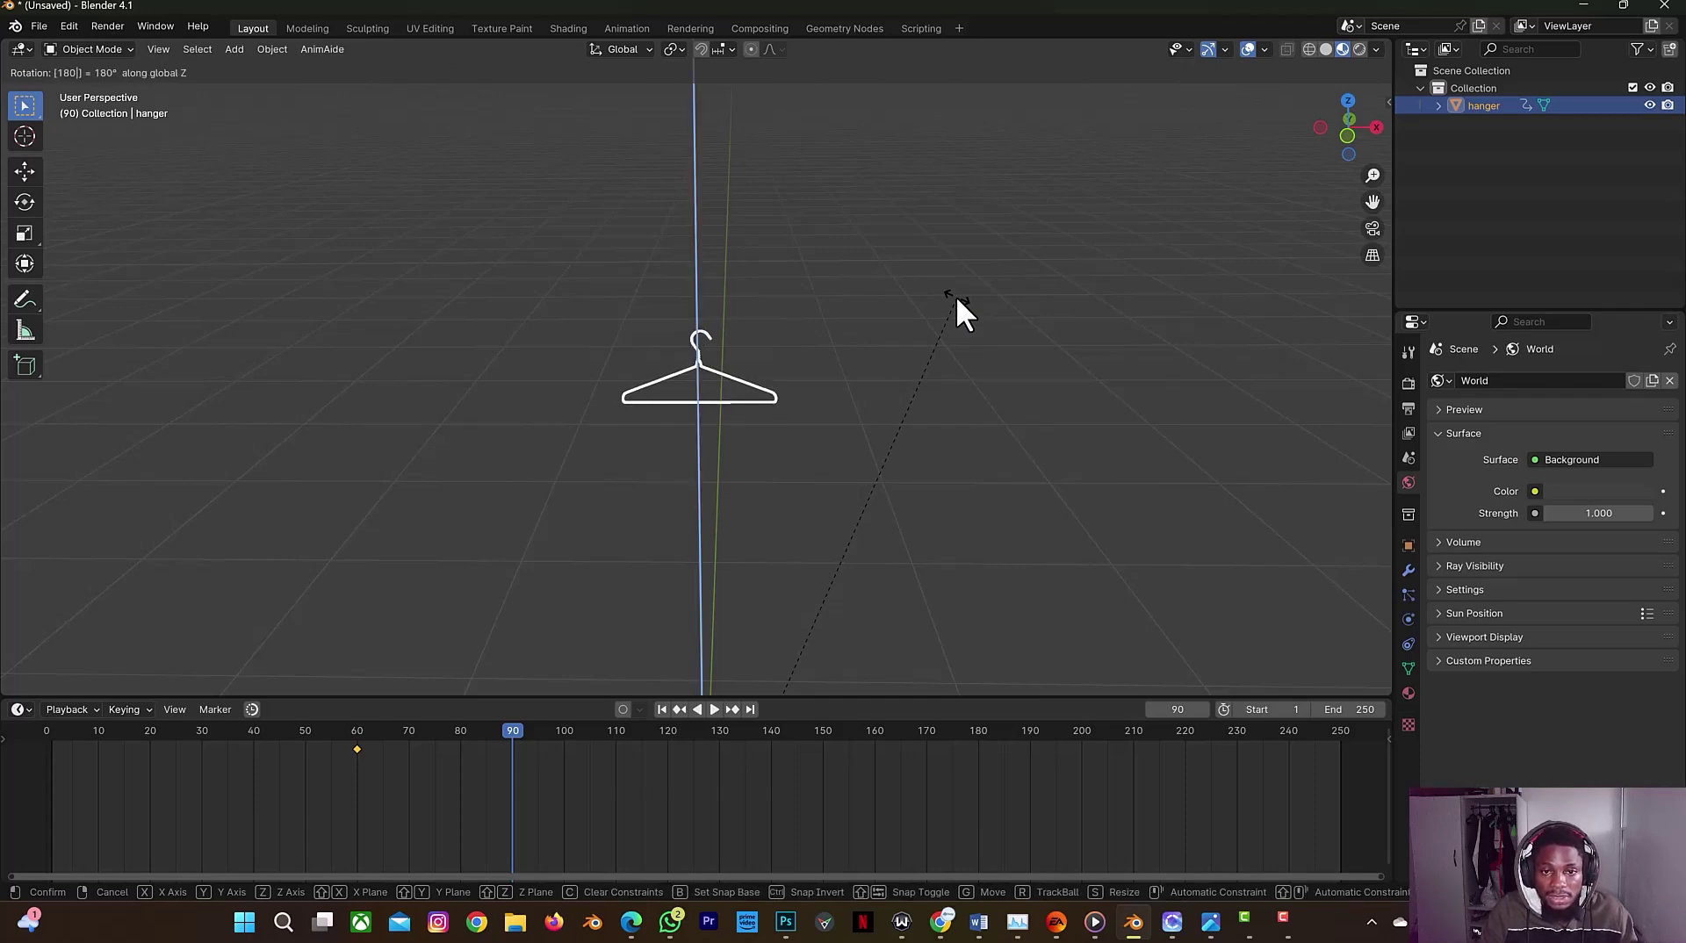
key(Return)
key(i)
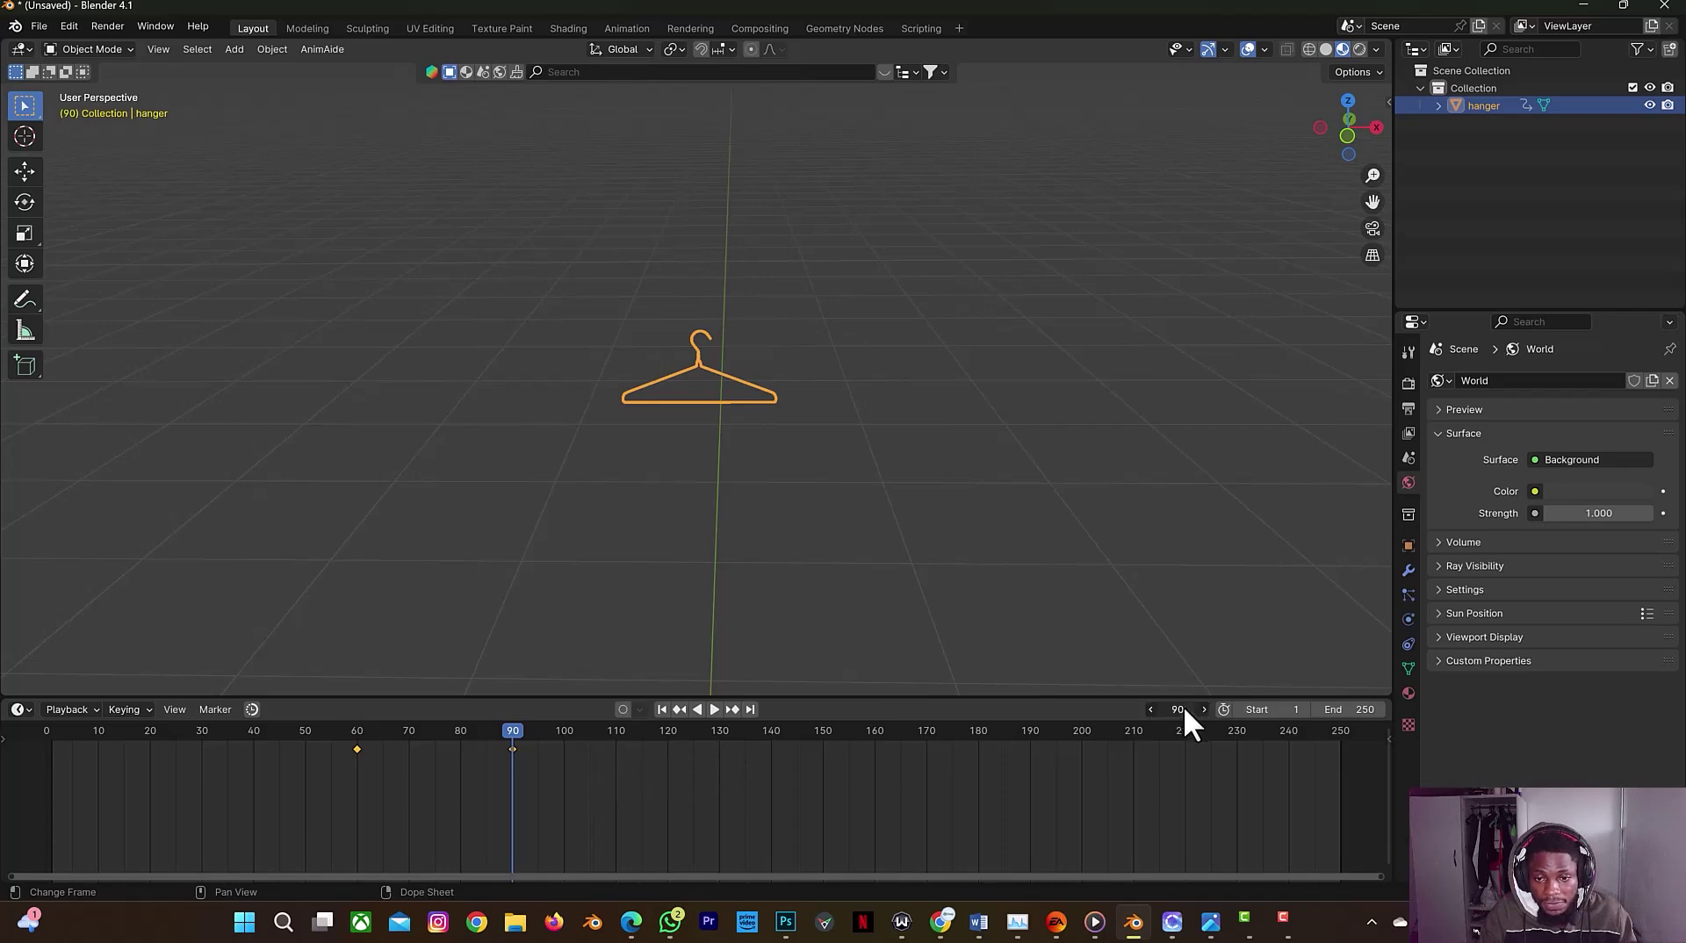
Step: Set both the current frame and the animation's end frame to 150, and play back the animation
text(150)
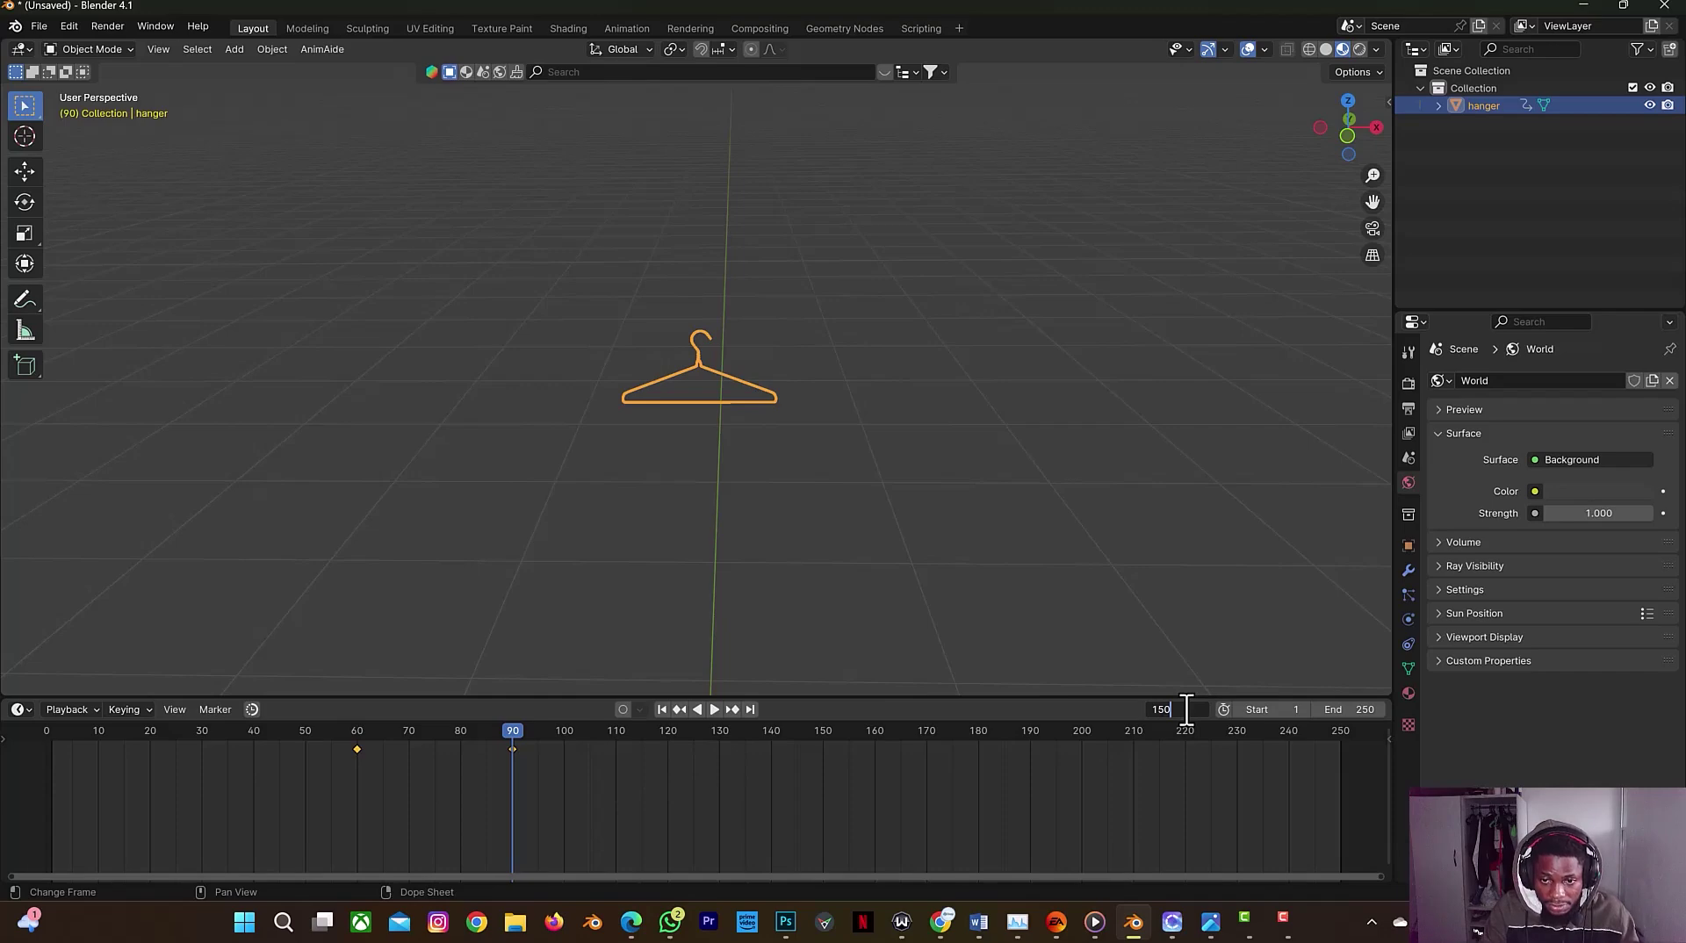
key(Return)
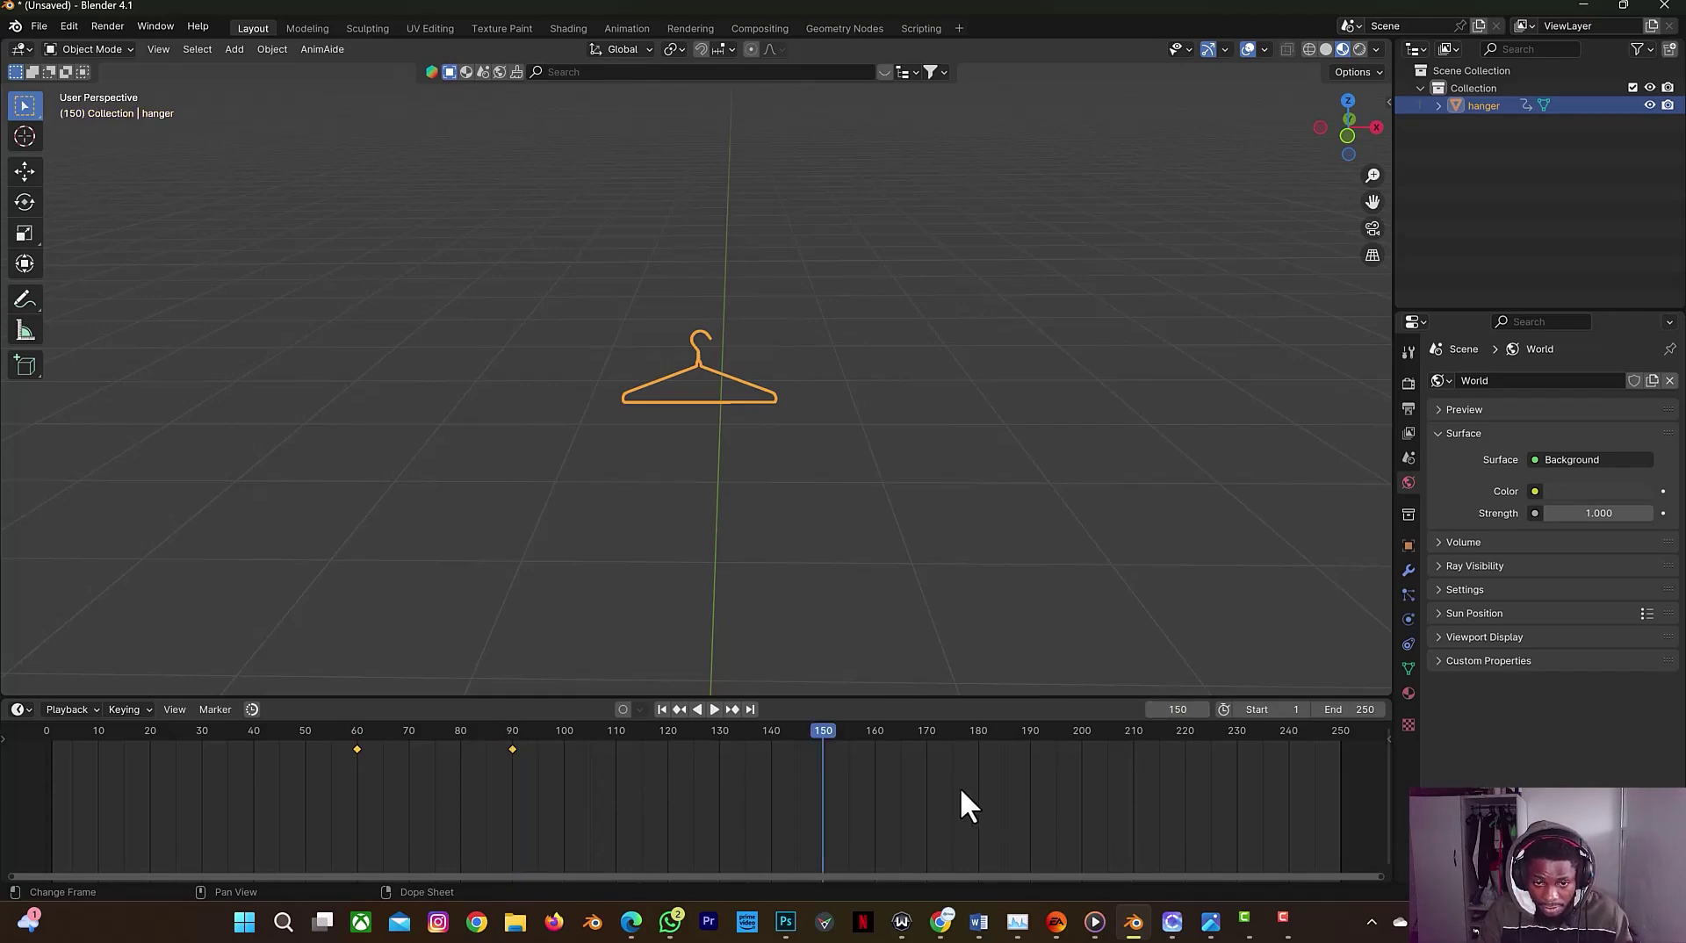
click(1356, 701)
text(150)
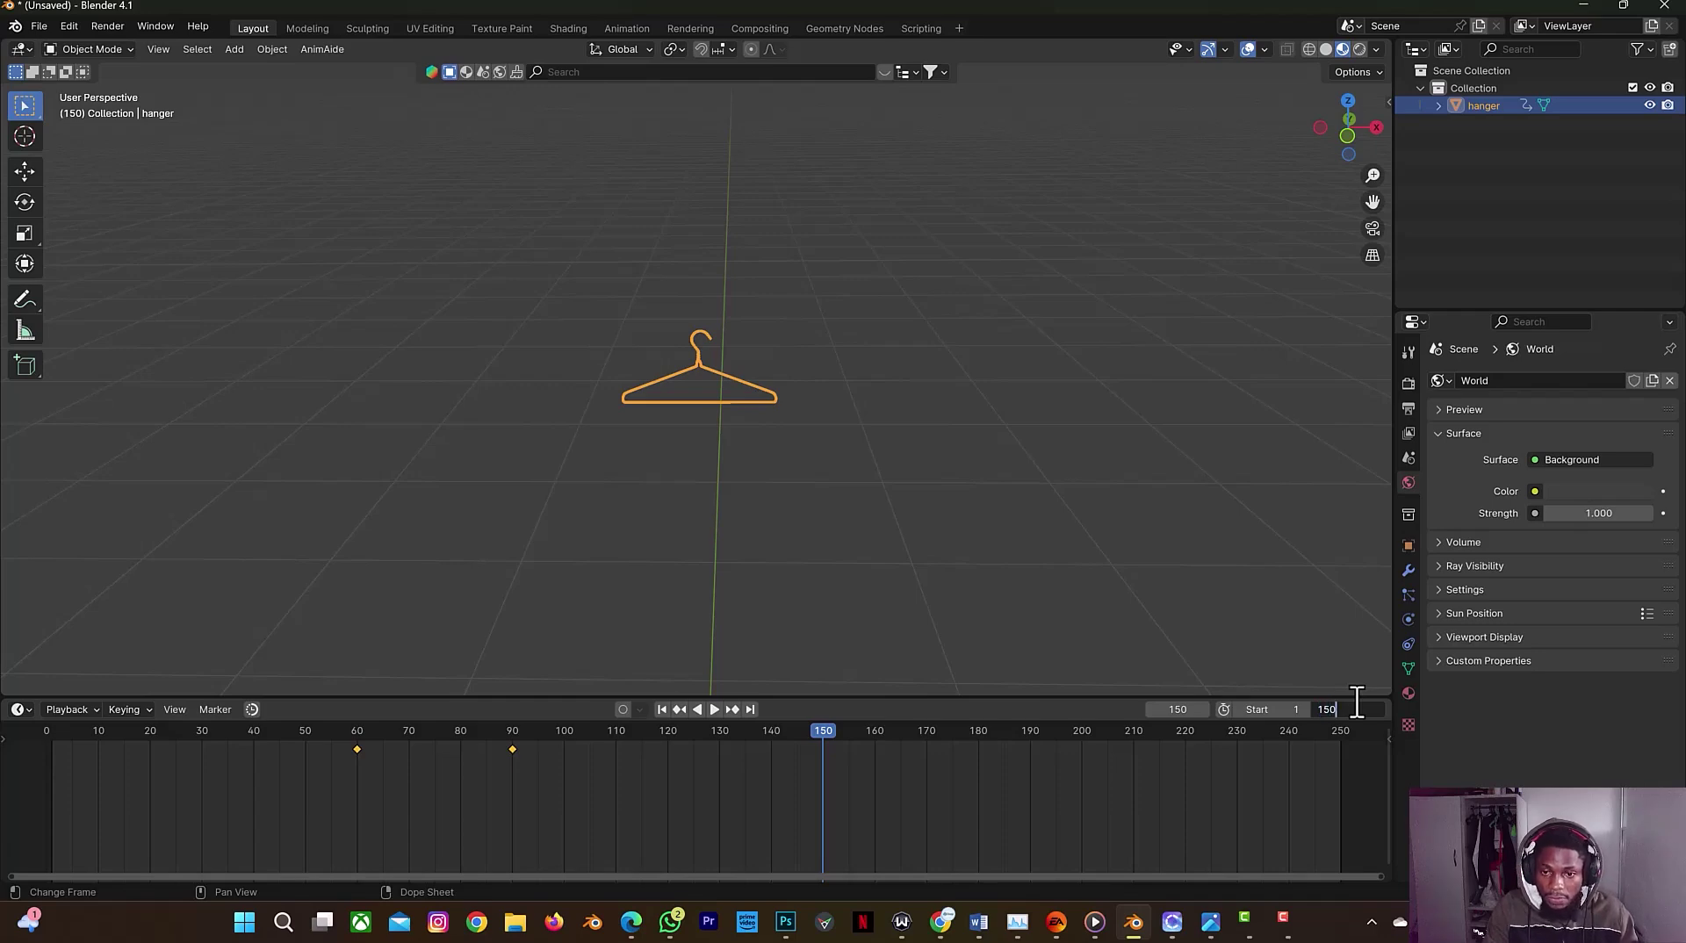
key(Return)
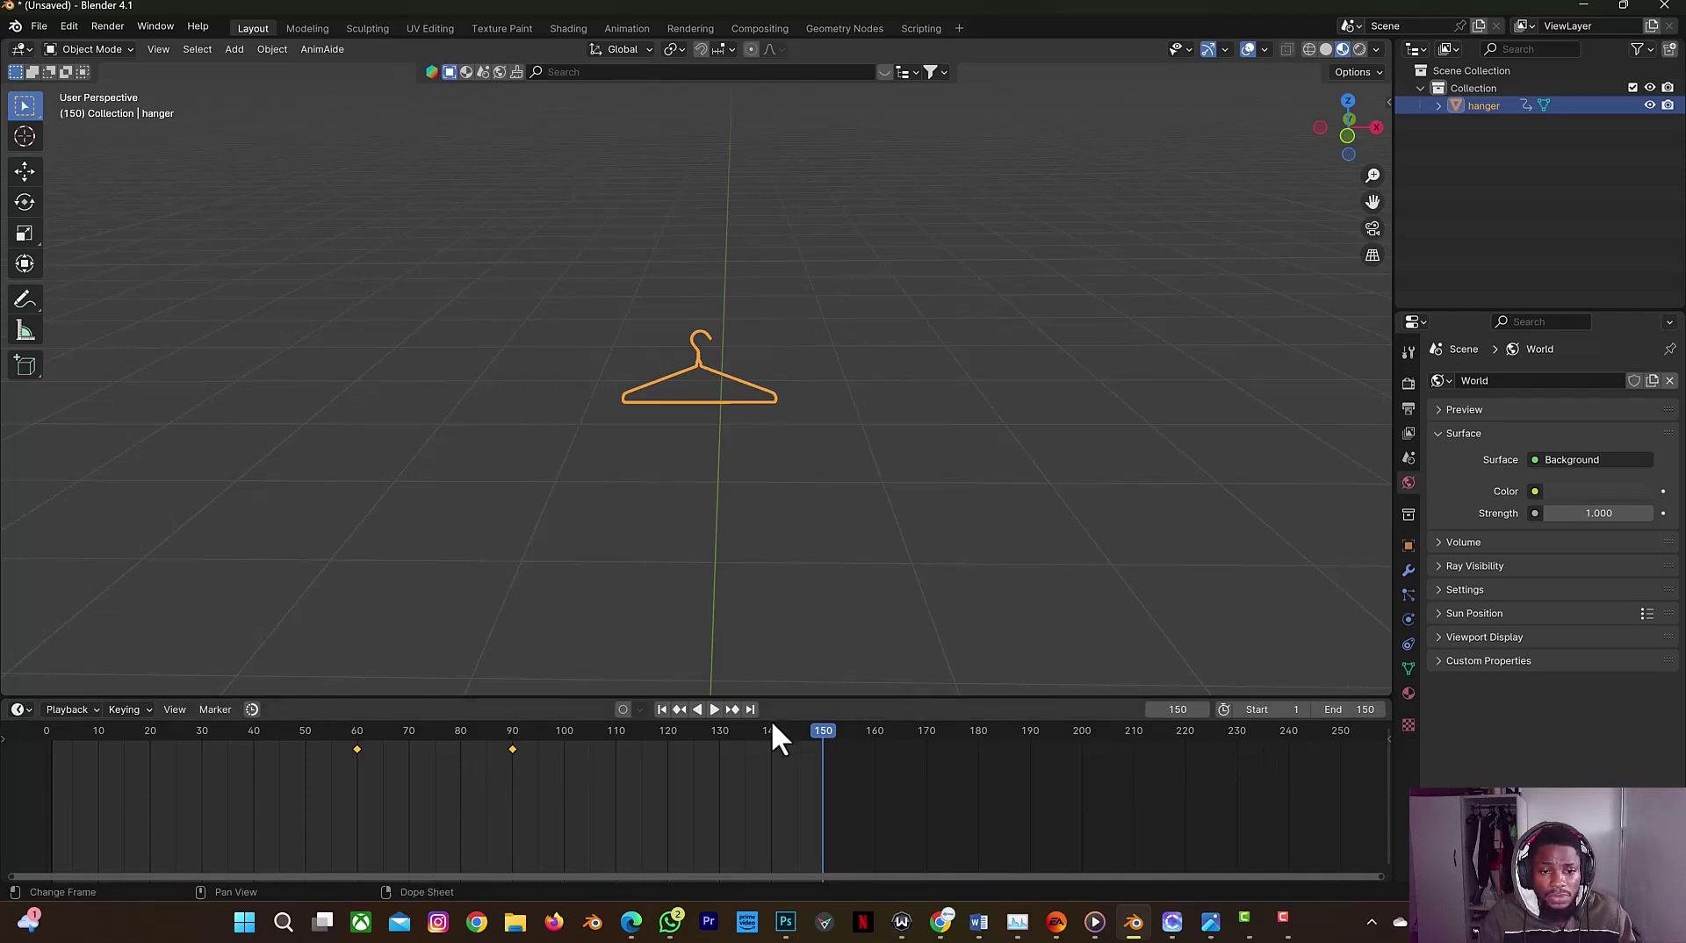
key(ctrl+shift+space)
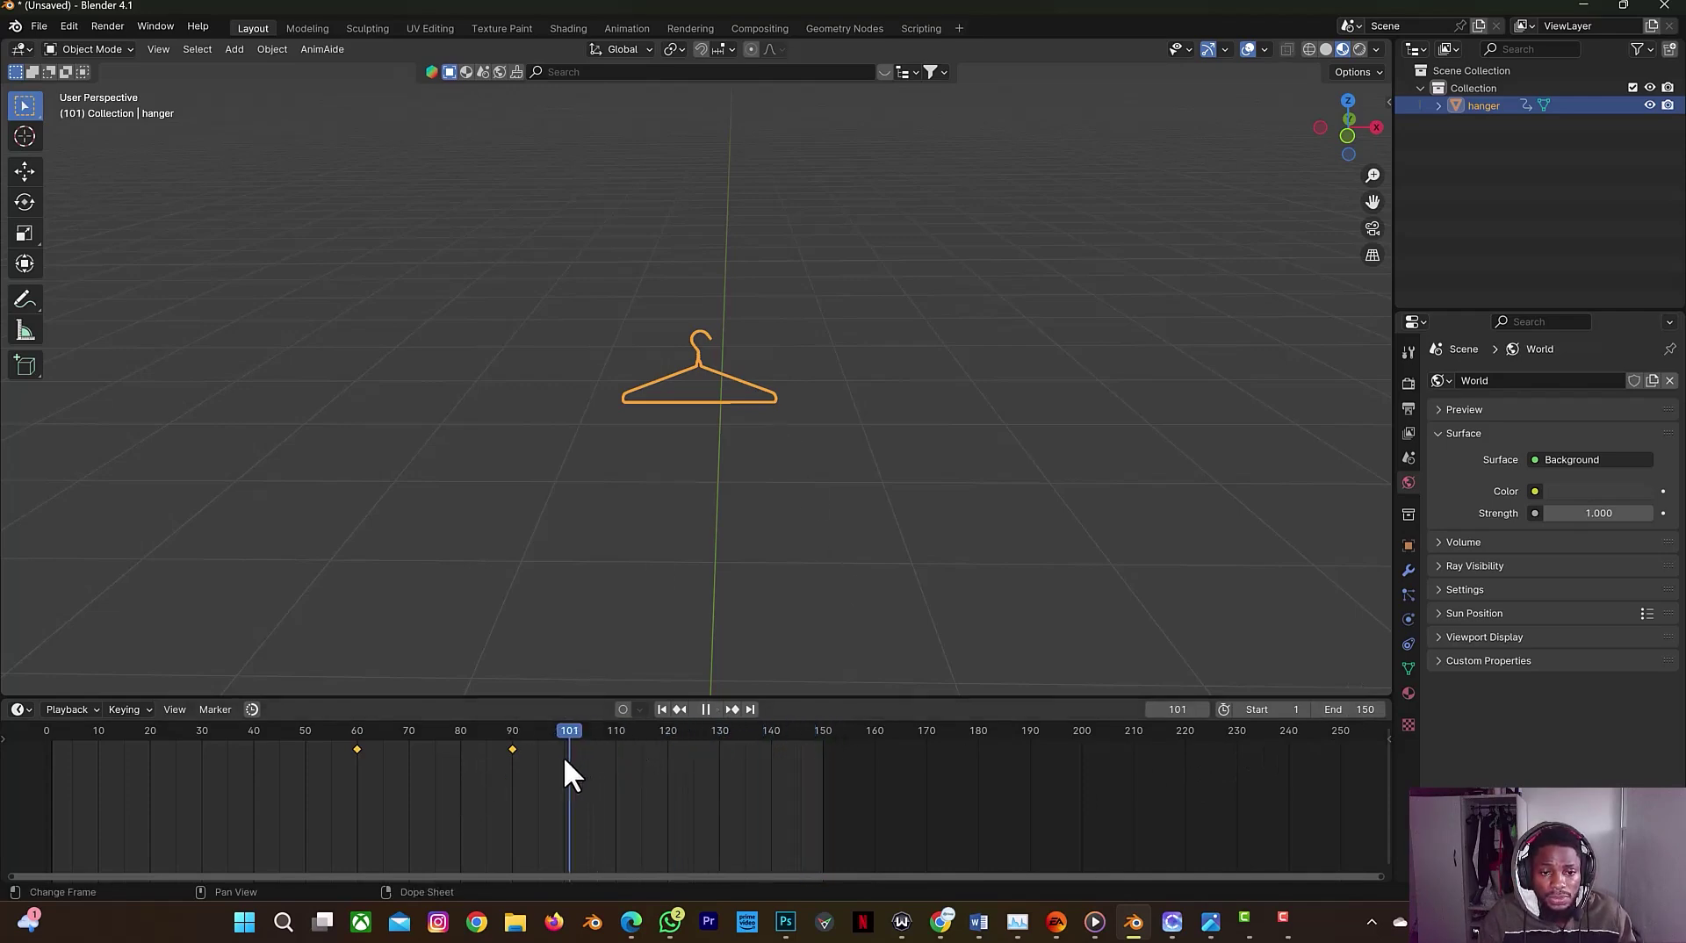
Step: Move the playhead back to the start to replay the hanger's rotation, and stop the playback
drag(557, 757, 56, 751)
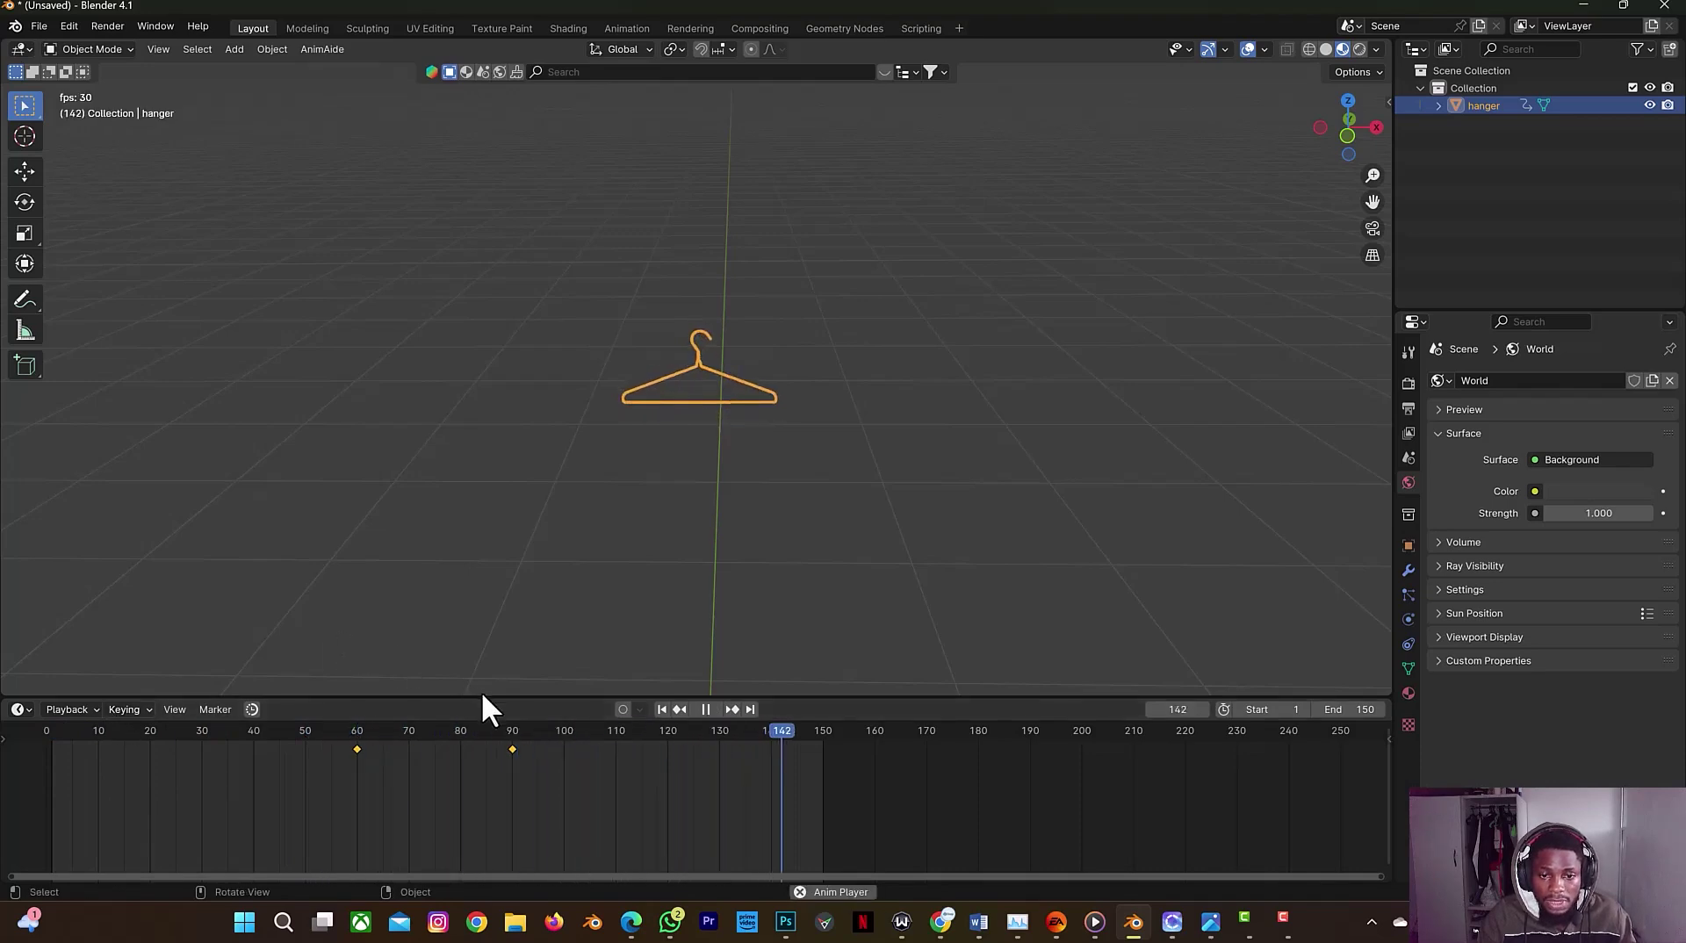
key(space)
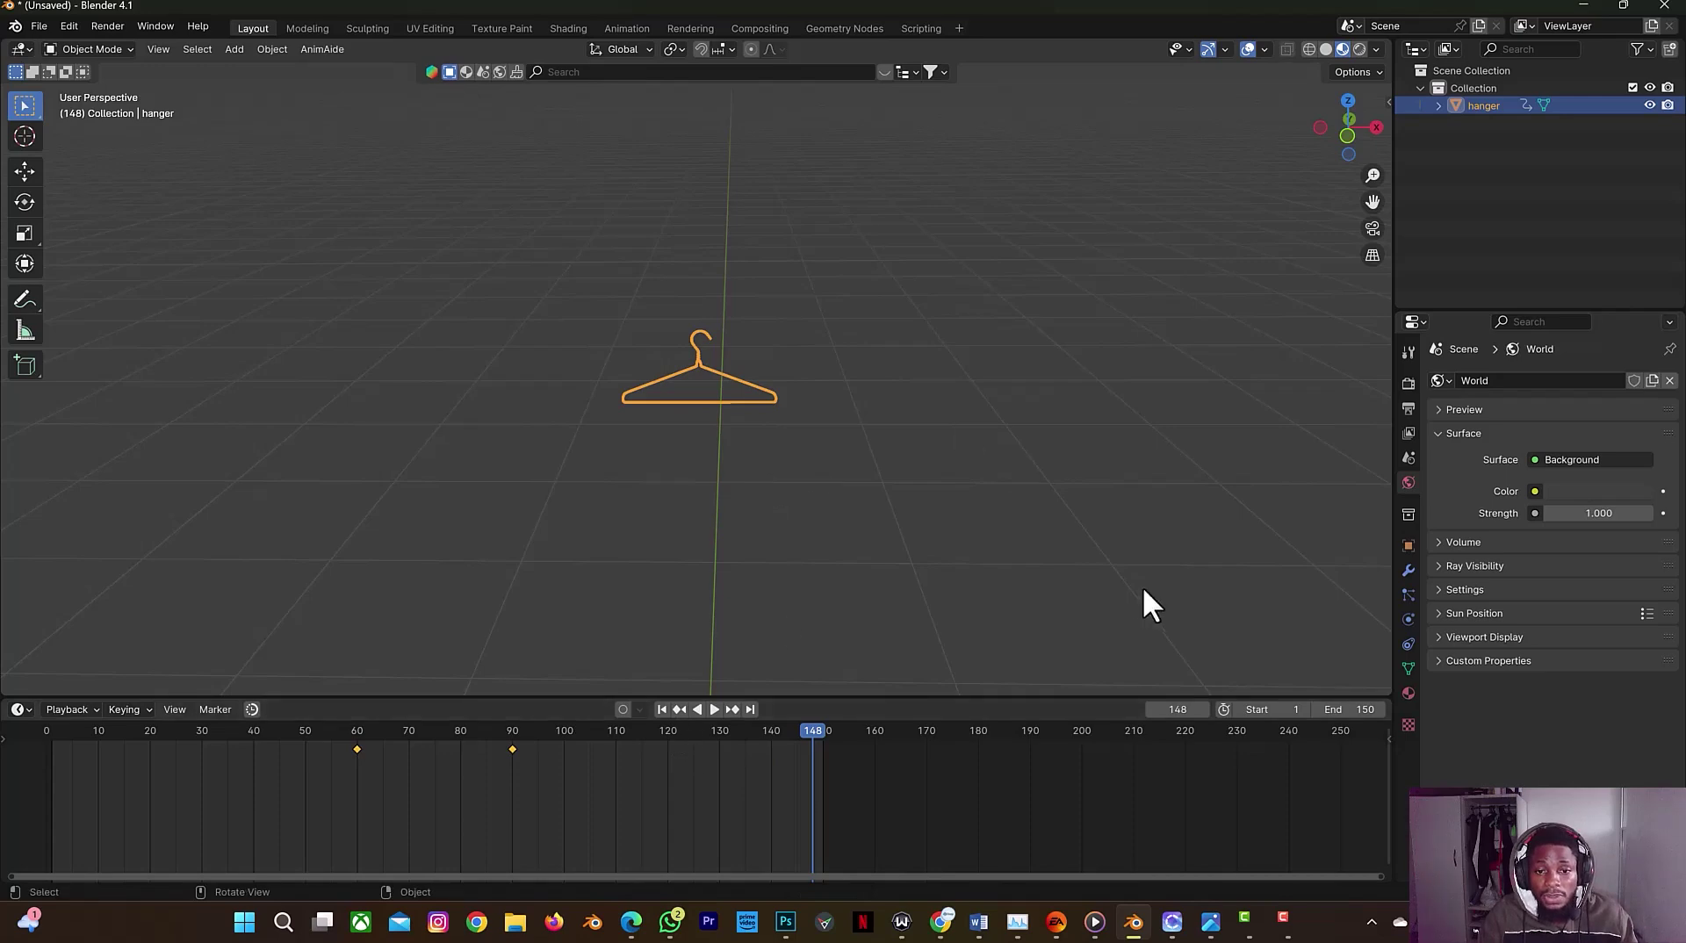
Step: Export the animated hanger as an Alembic file named "hanger animation" into the Pictures\tutorial folder
click(40, 26)
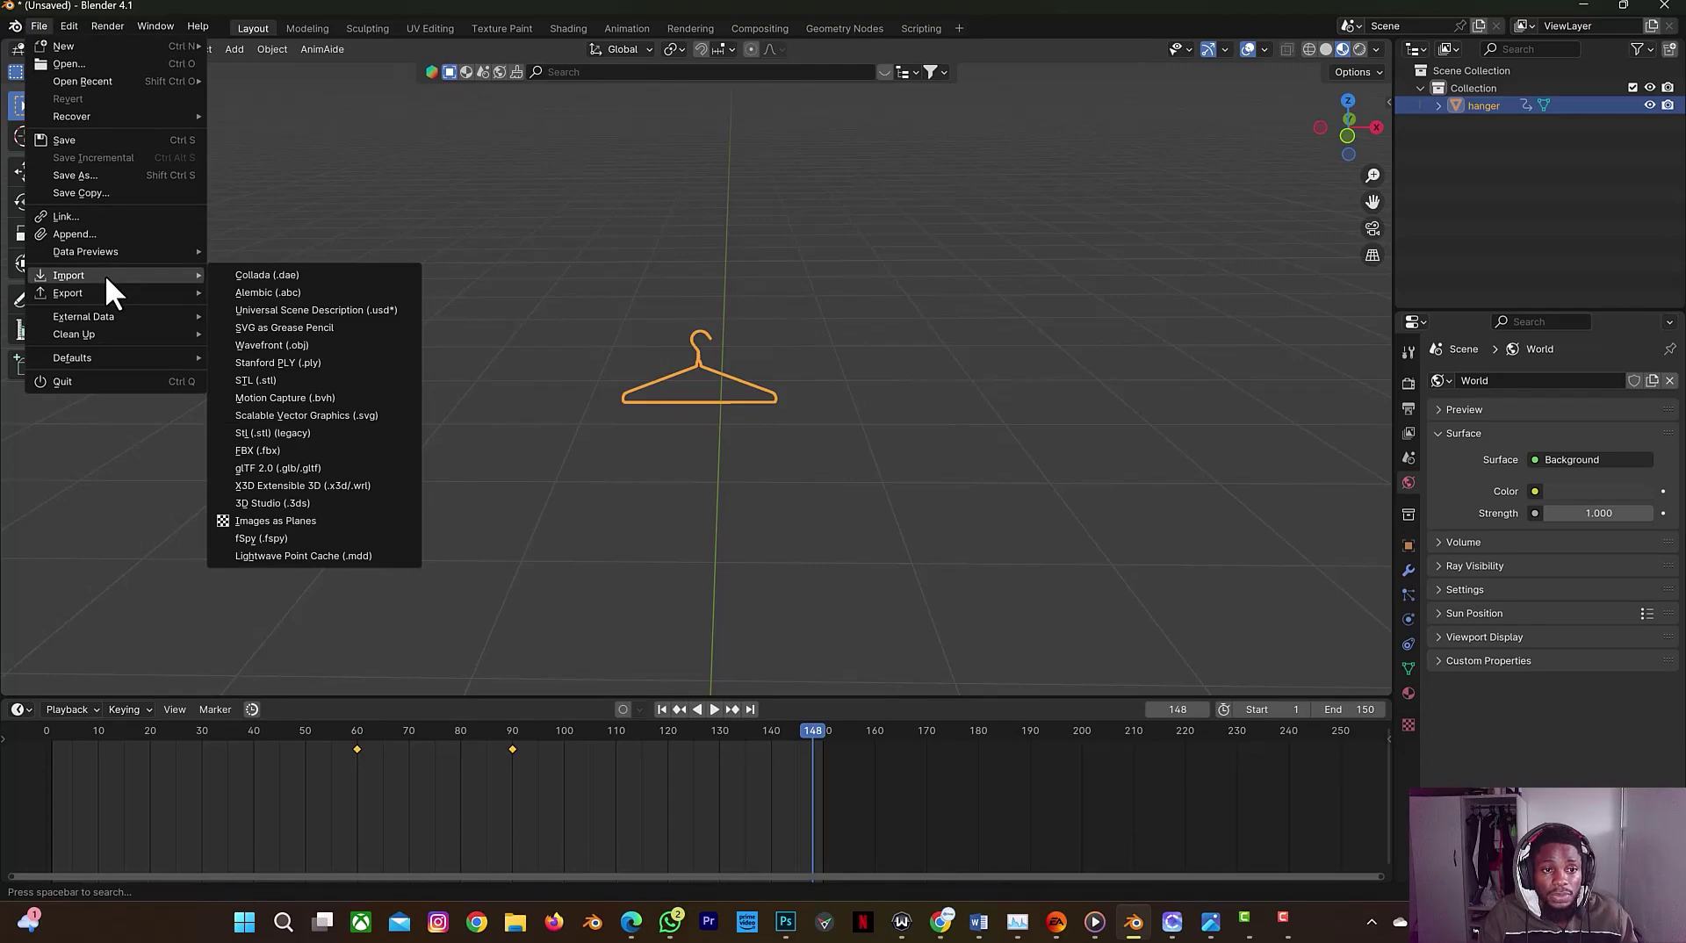
mouse_move(90, 295)
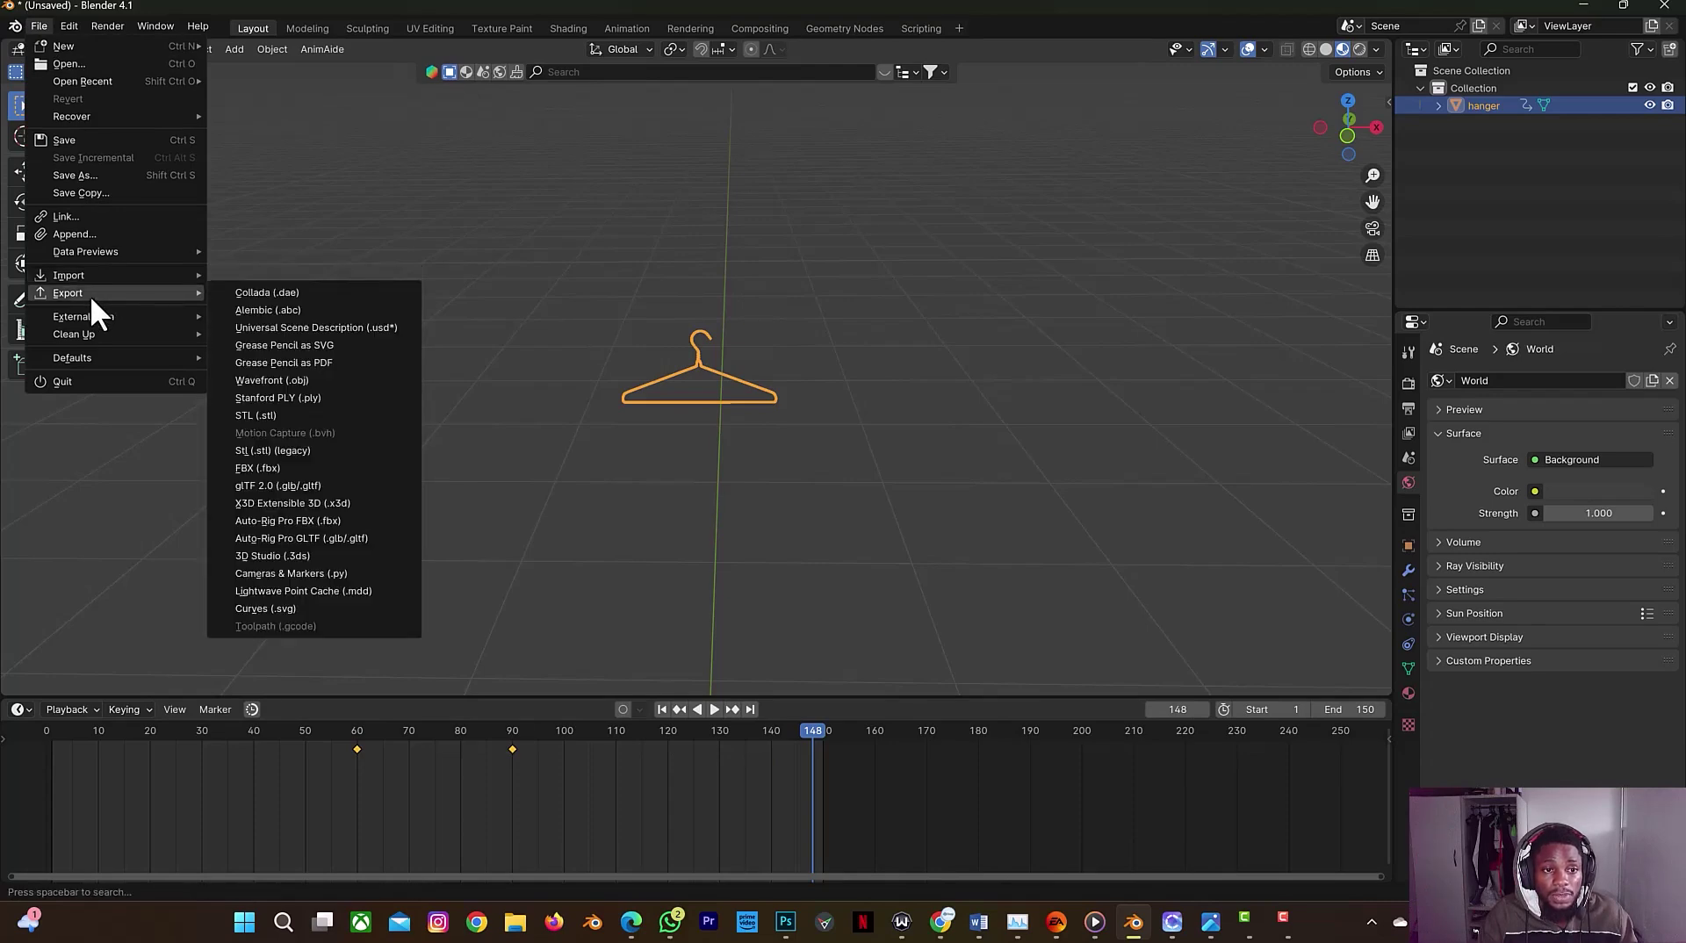
click(257, 314)
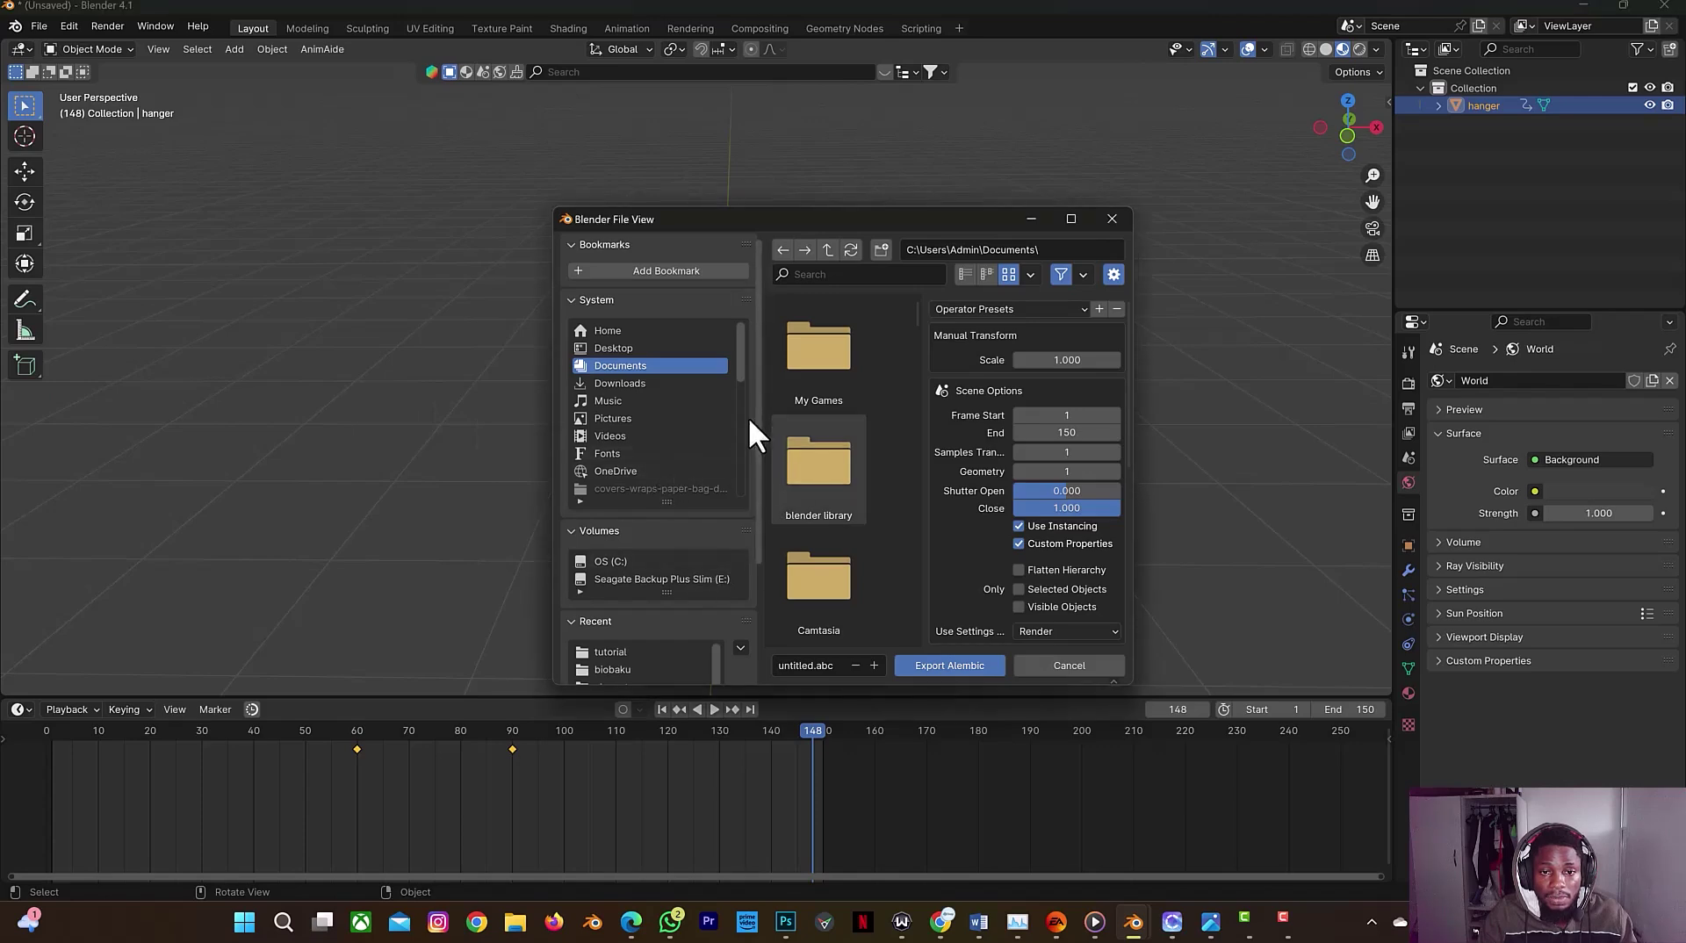
click(619, 416)
double_click(848, 376)
click(815, 660)
text(h)
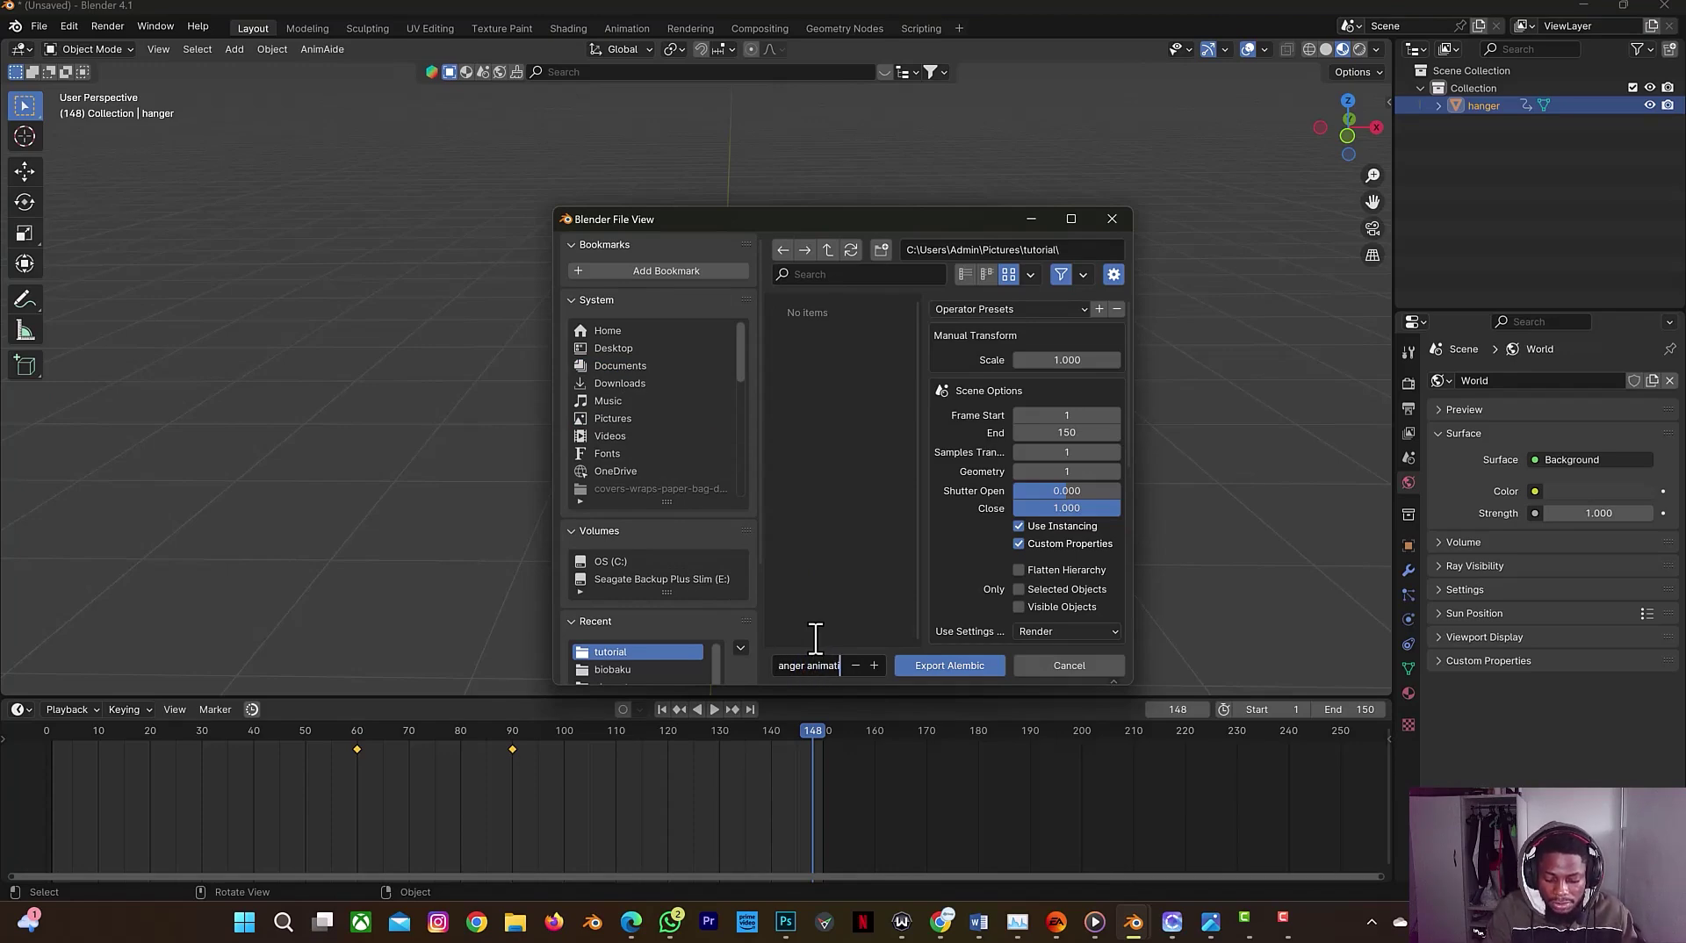
text(anger animation)
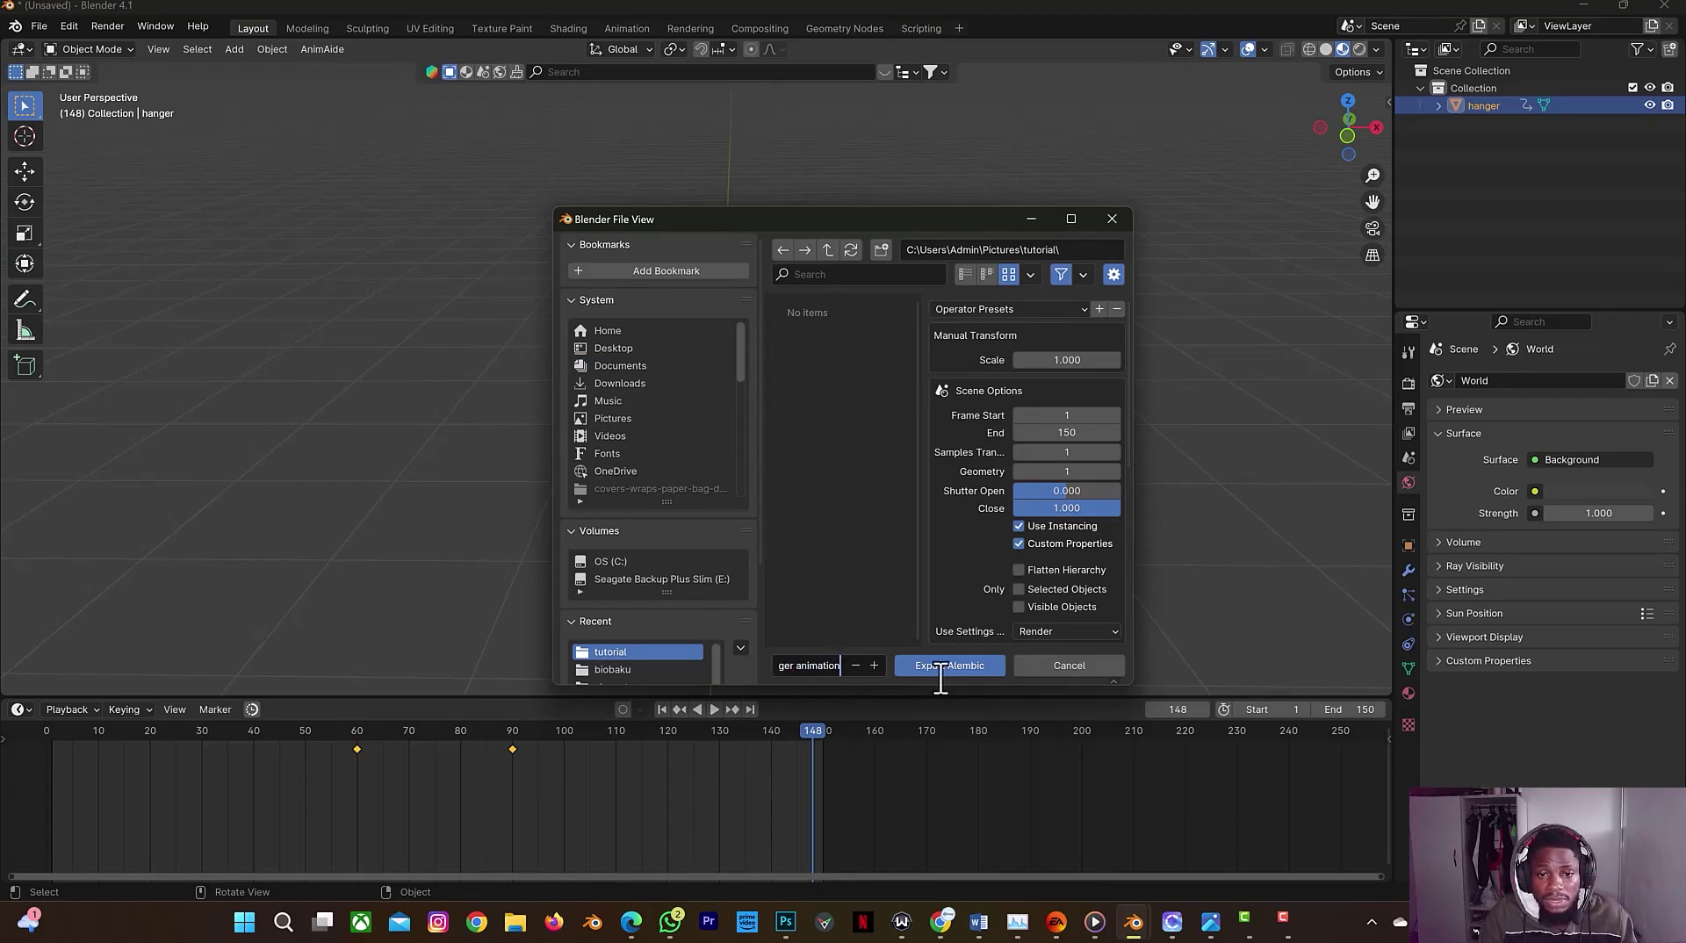
click(944, 672)
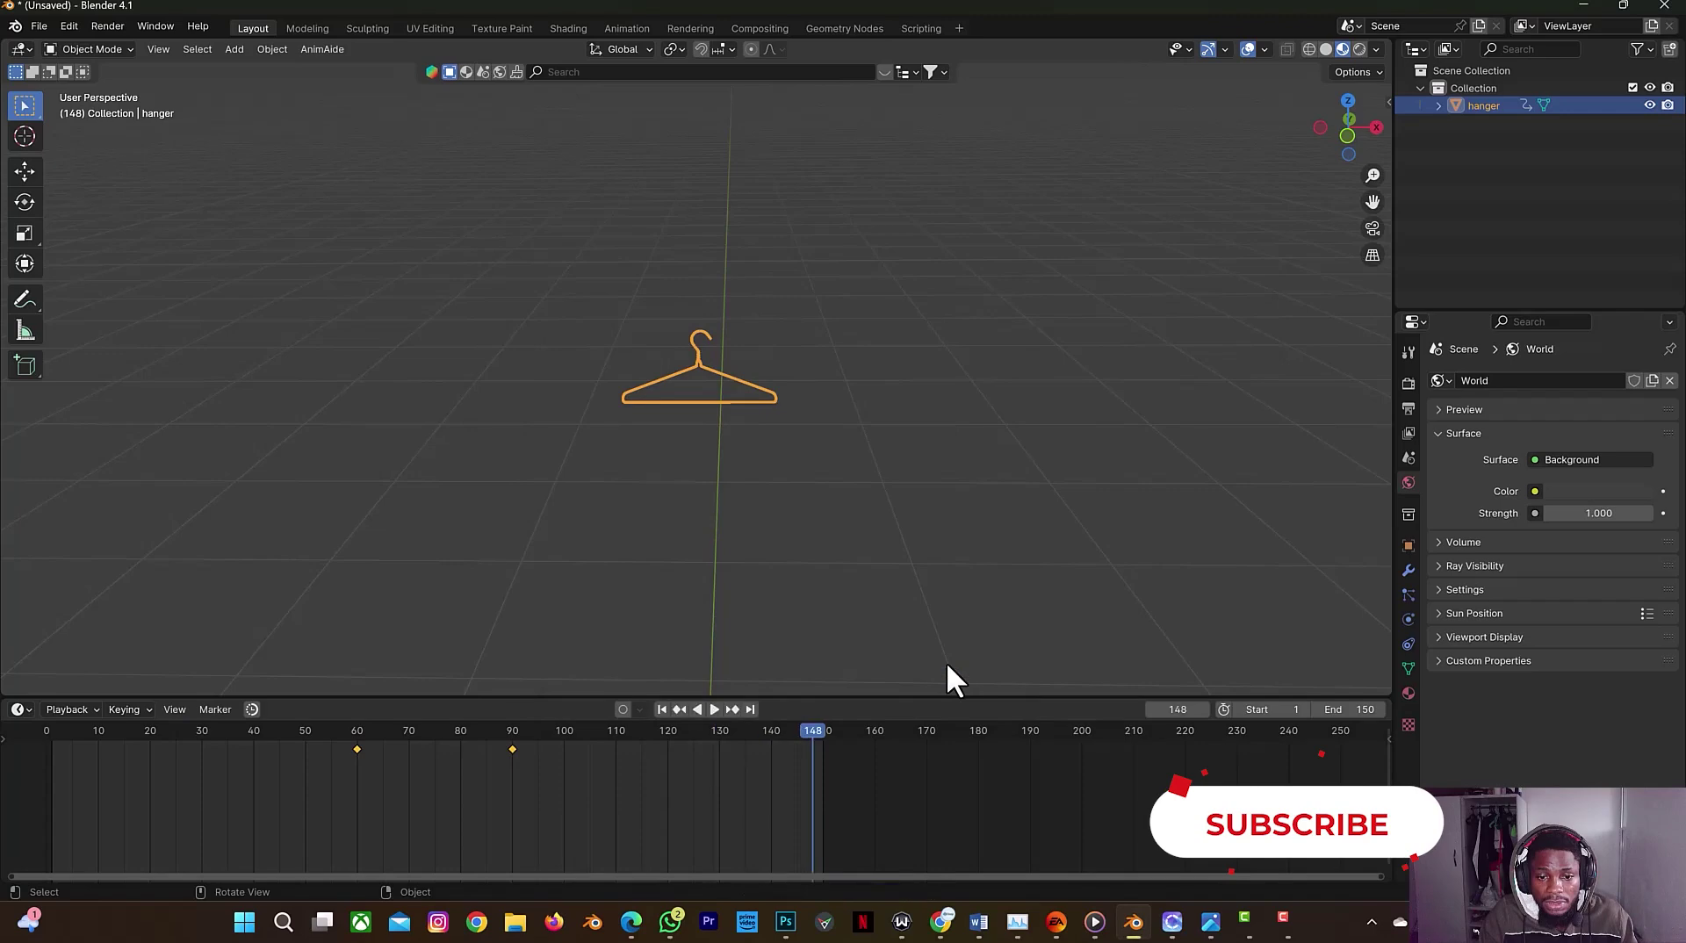
Step: Switch to CLO 3D and load the salvad….zprj T-shirt project from the Garment library with load type Add and without its avatar
mouse_move(1226, 918)
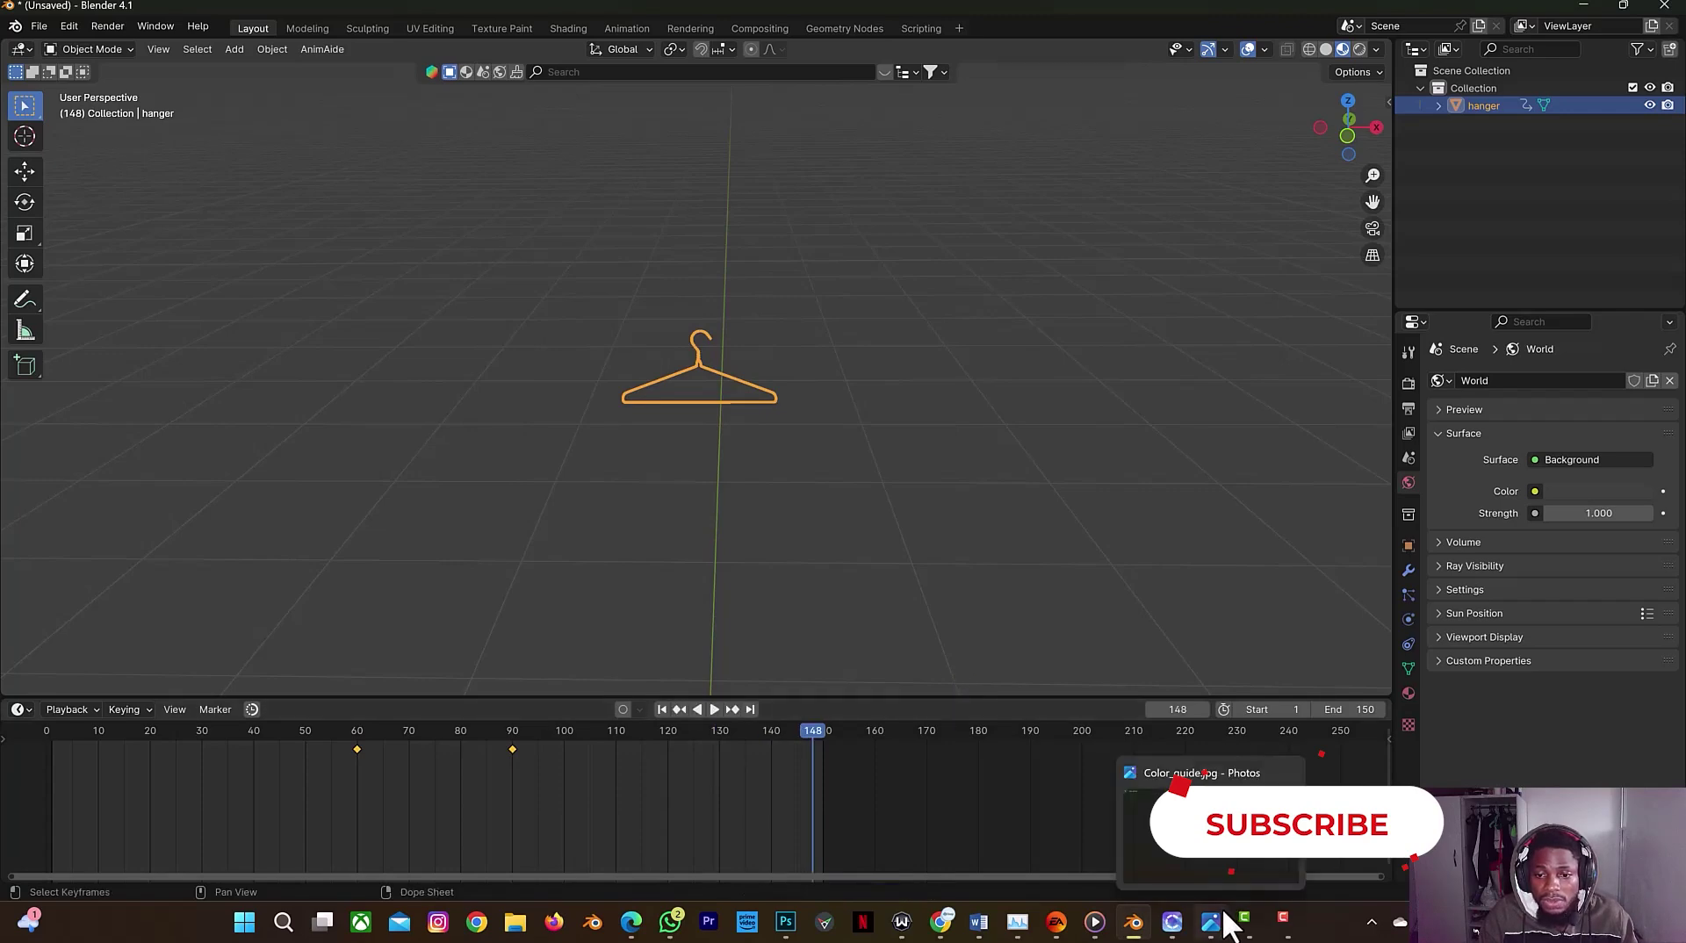
click(1172, 924)
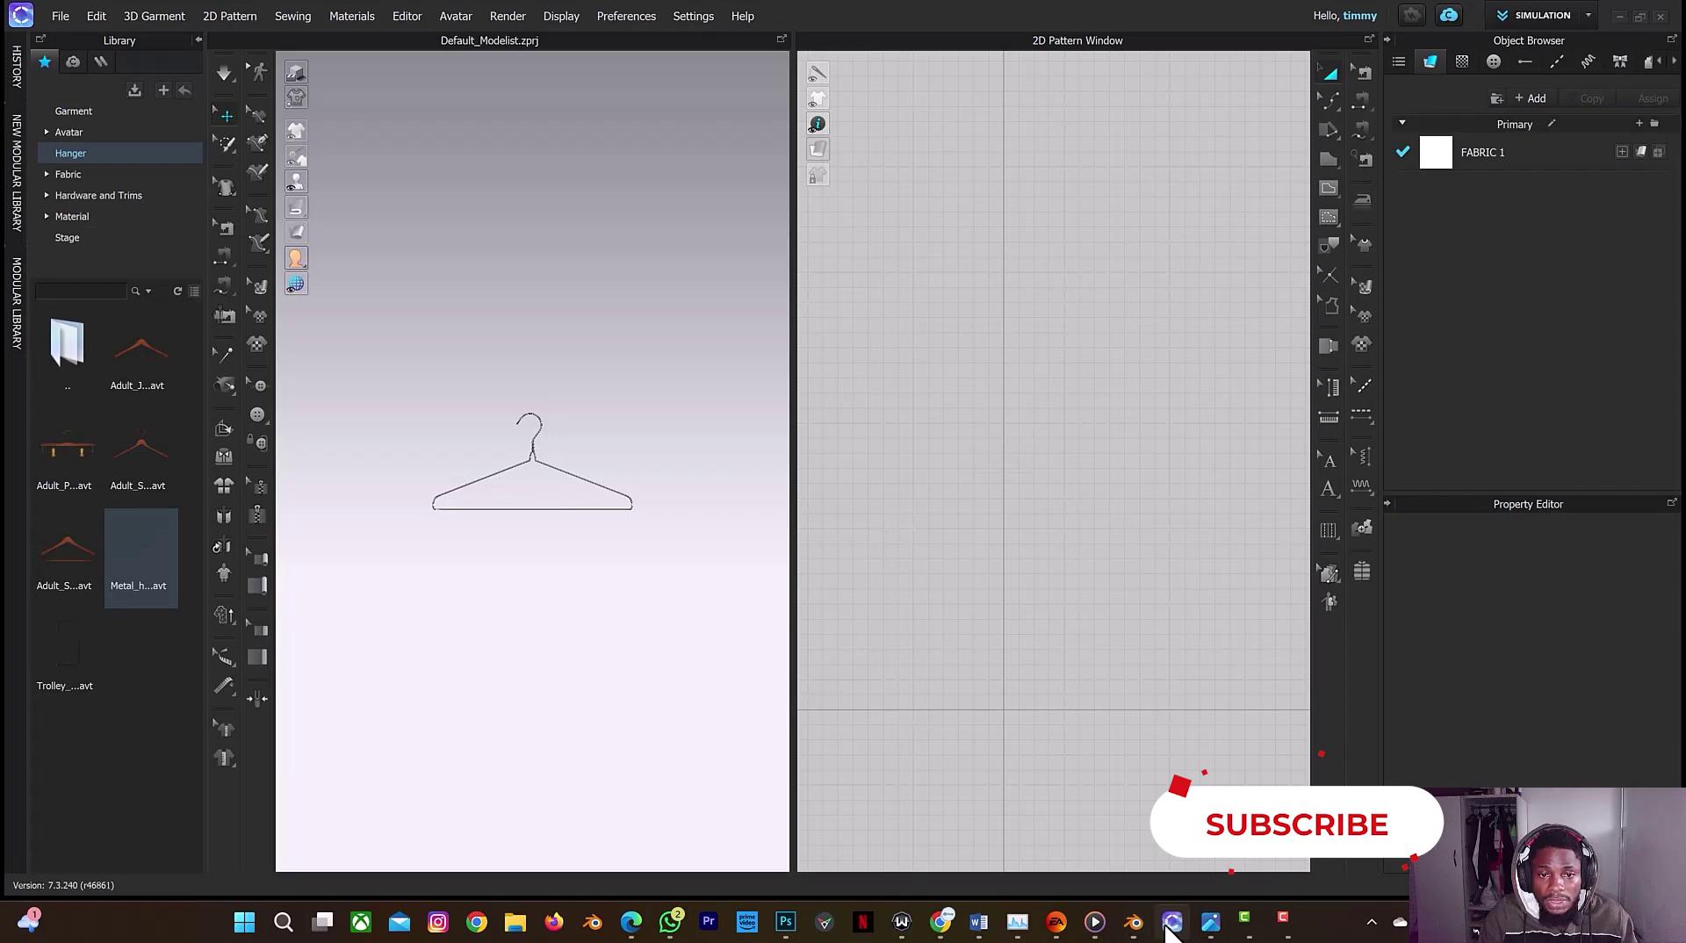
click(68, 110)
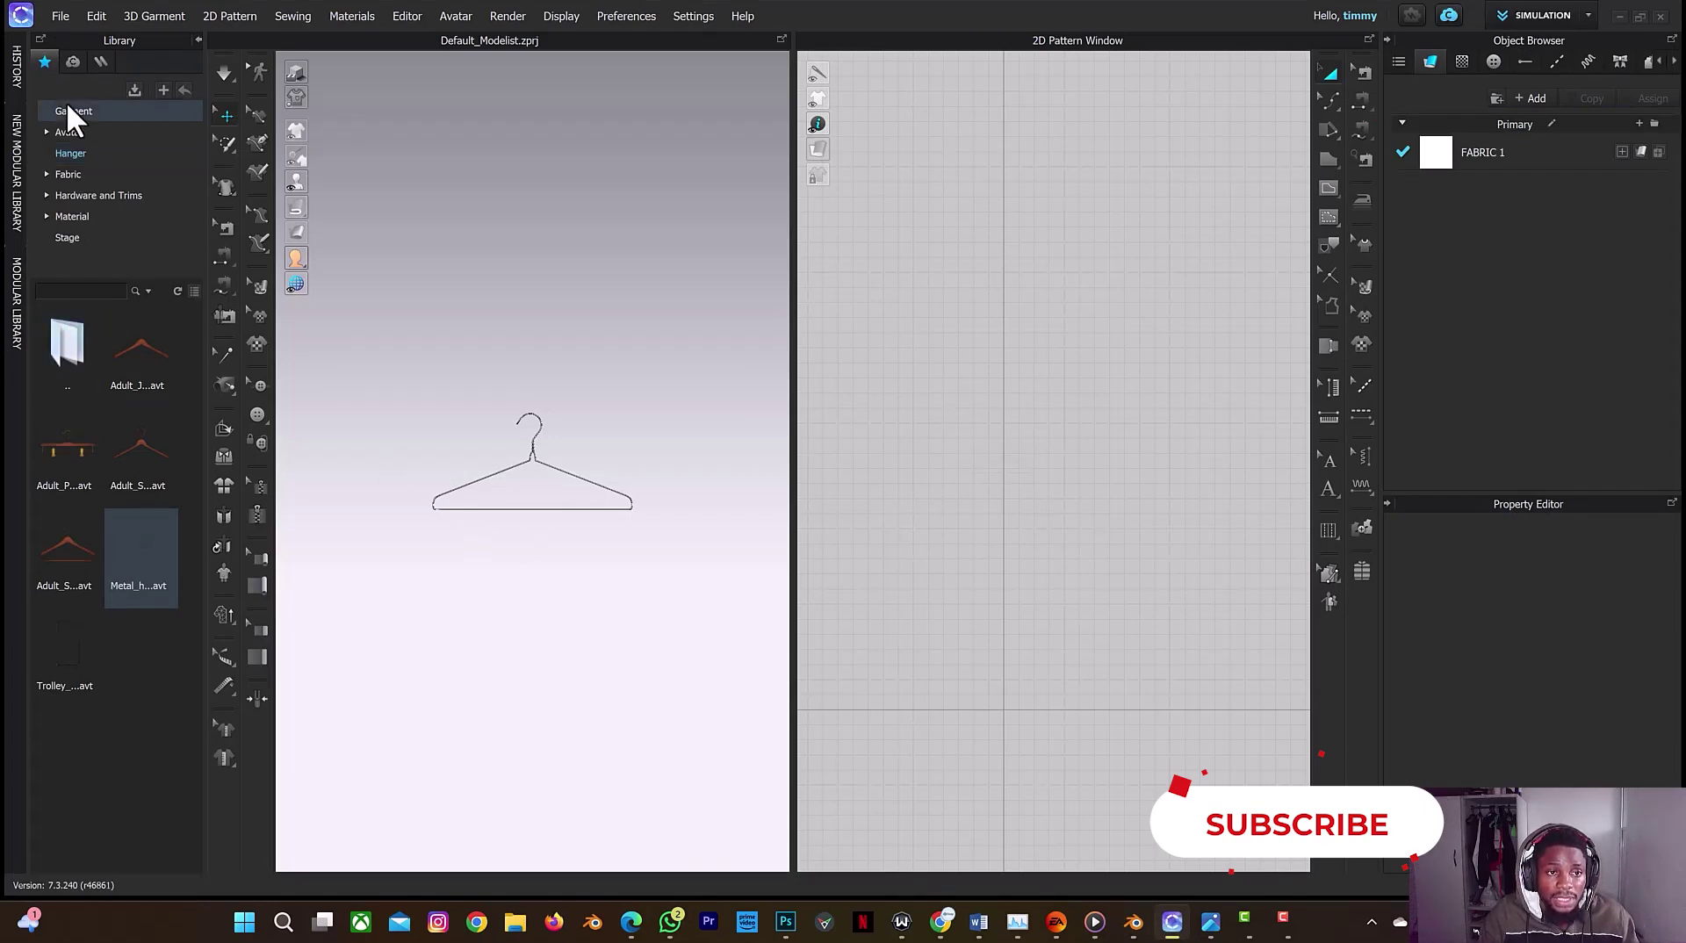
double_click(67, 367)
scroll(72, 540, down, 3)
mouse_move(78, 812)
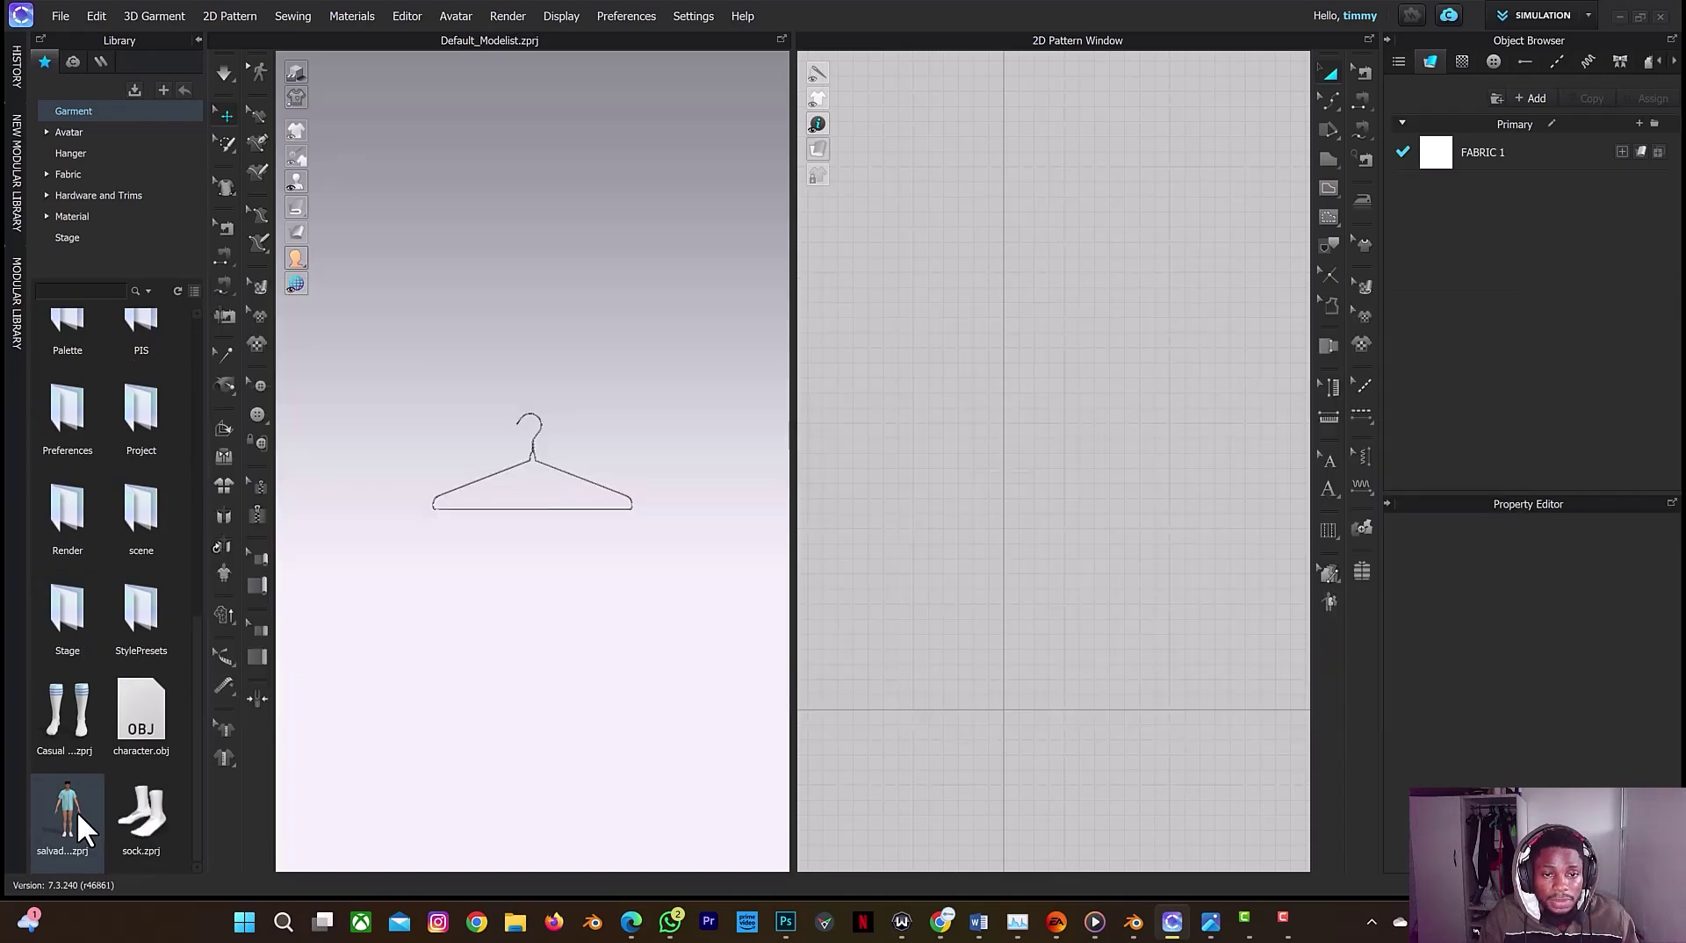
double_click(77, 810)
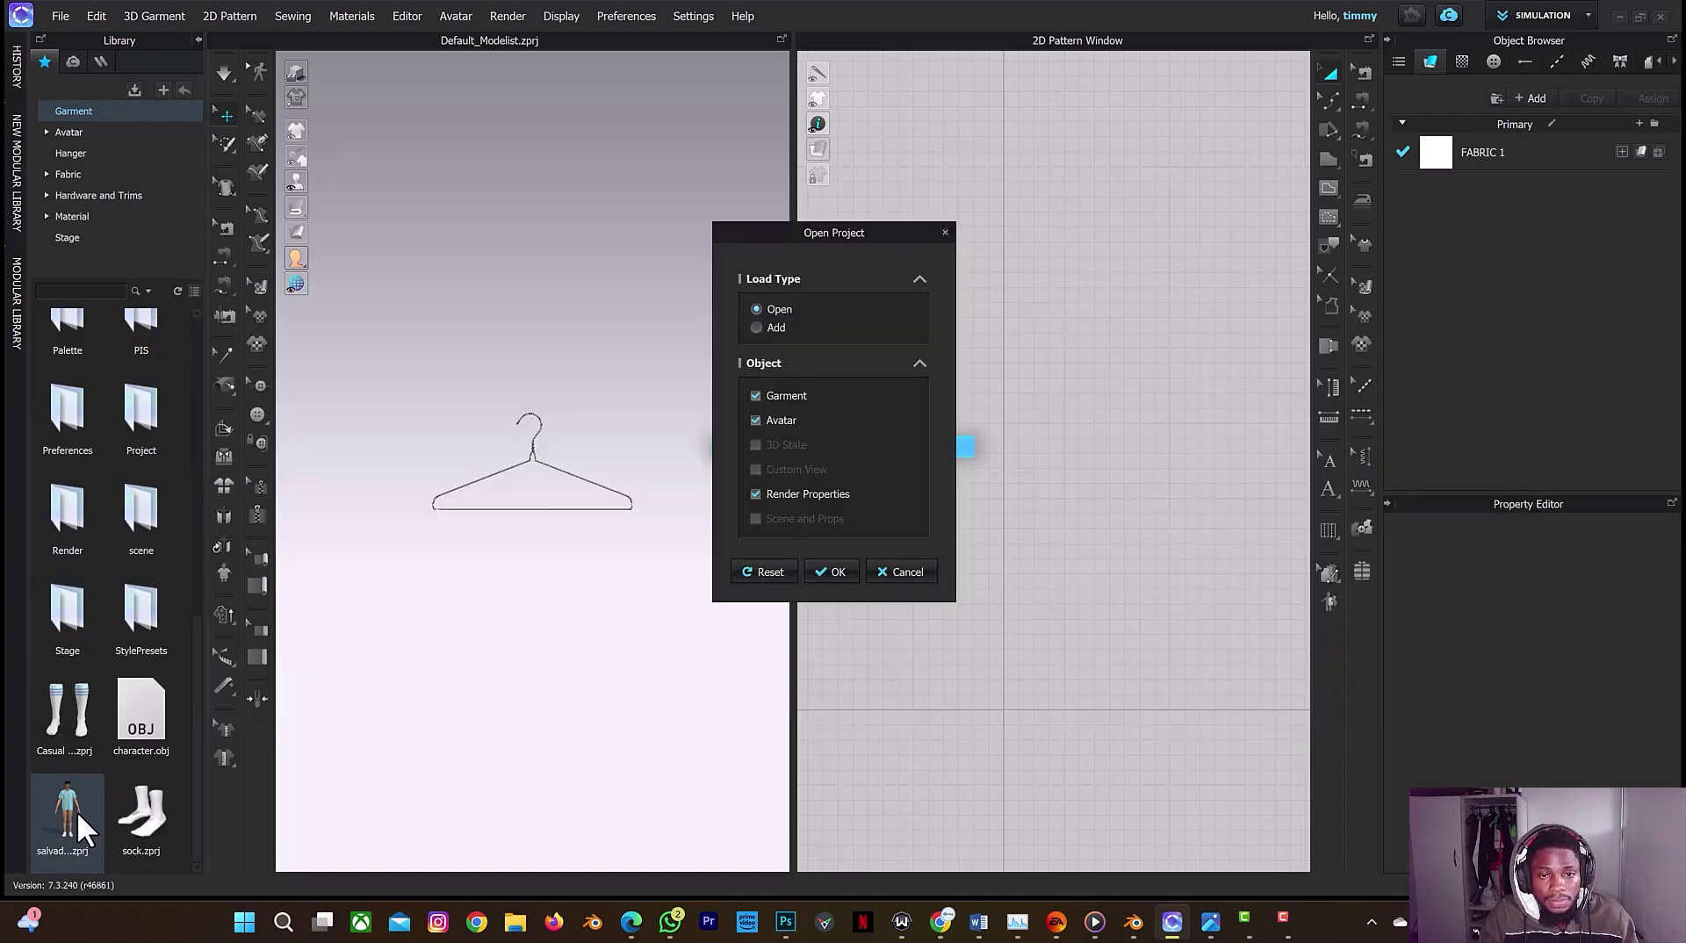
click(756, 328)
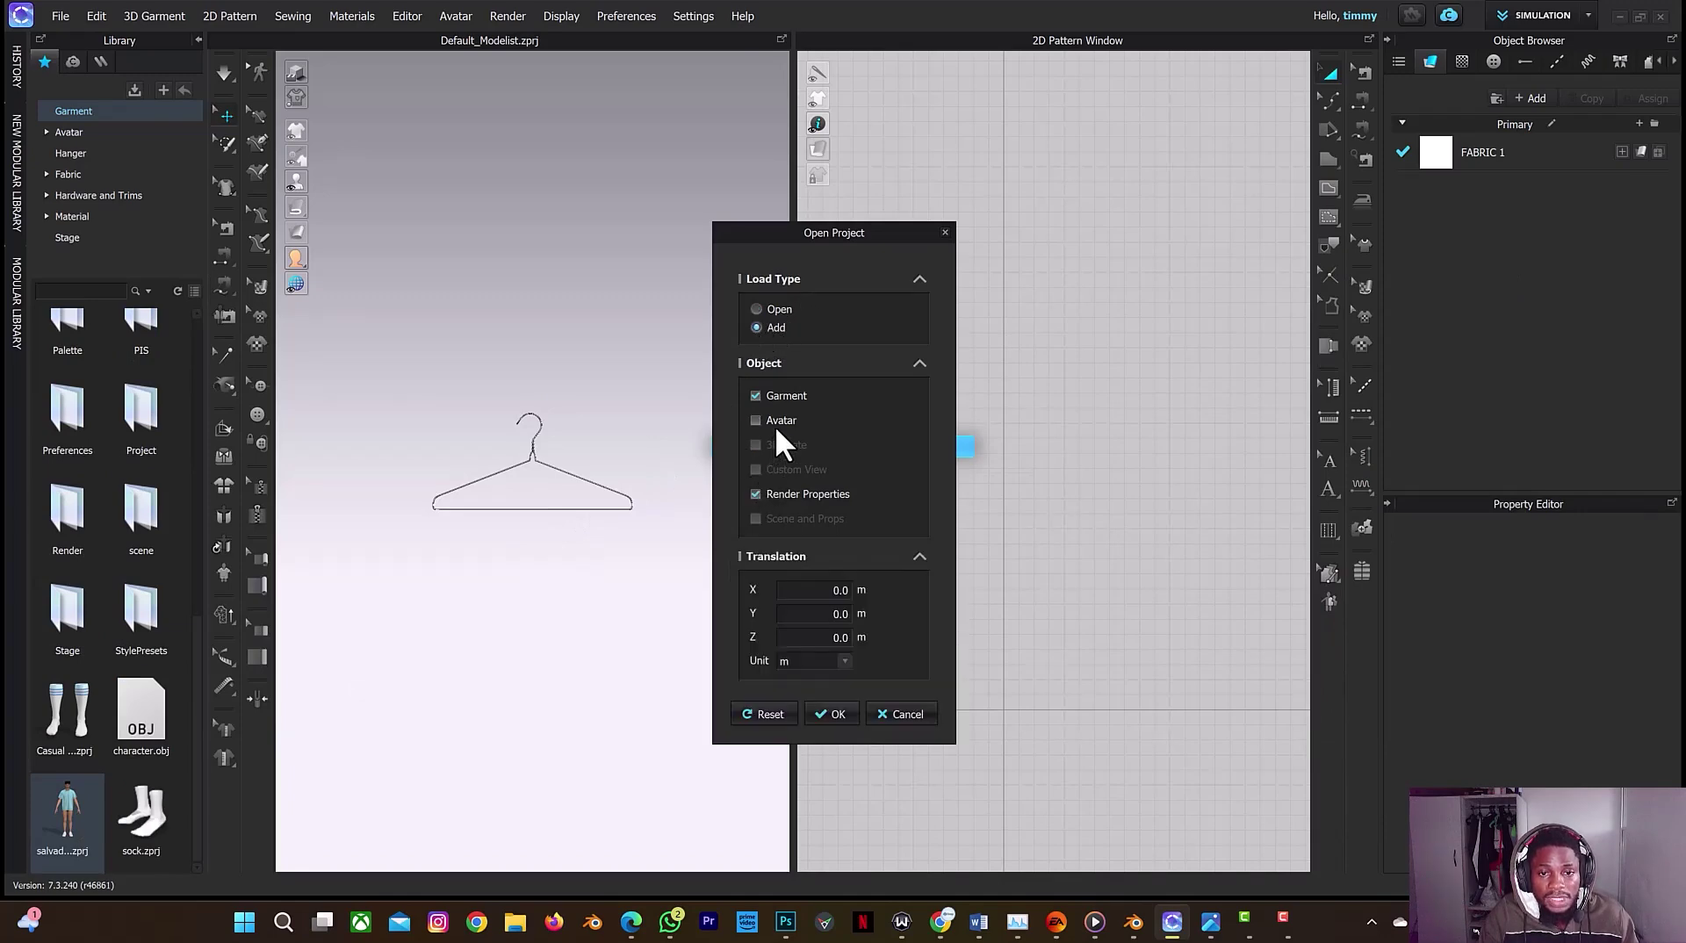
click(829, 714)
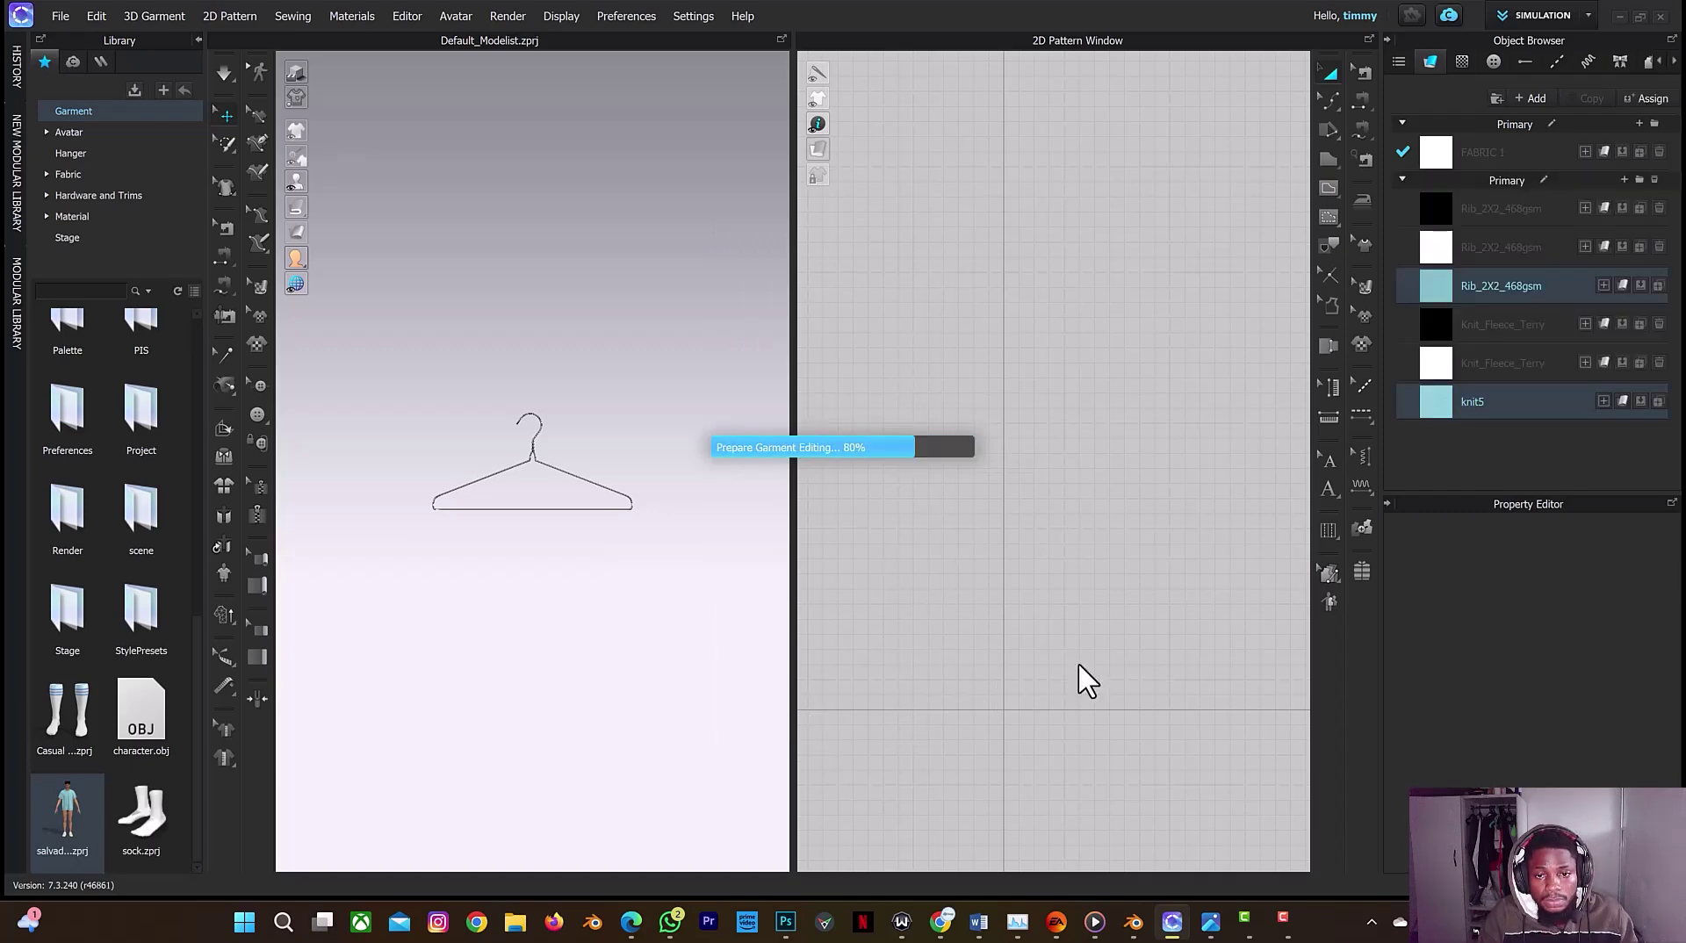
Step: Move the T-shirt into place over the hanger's shoulders, and briefly run the simulation to drape it on the hanger
mouse_move(587, 527)
right_down()
mouse_move(640, 535)
mouse_move(565, 545)
right_up()
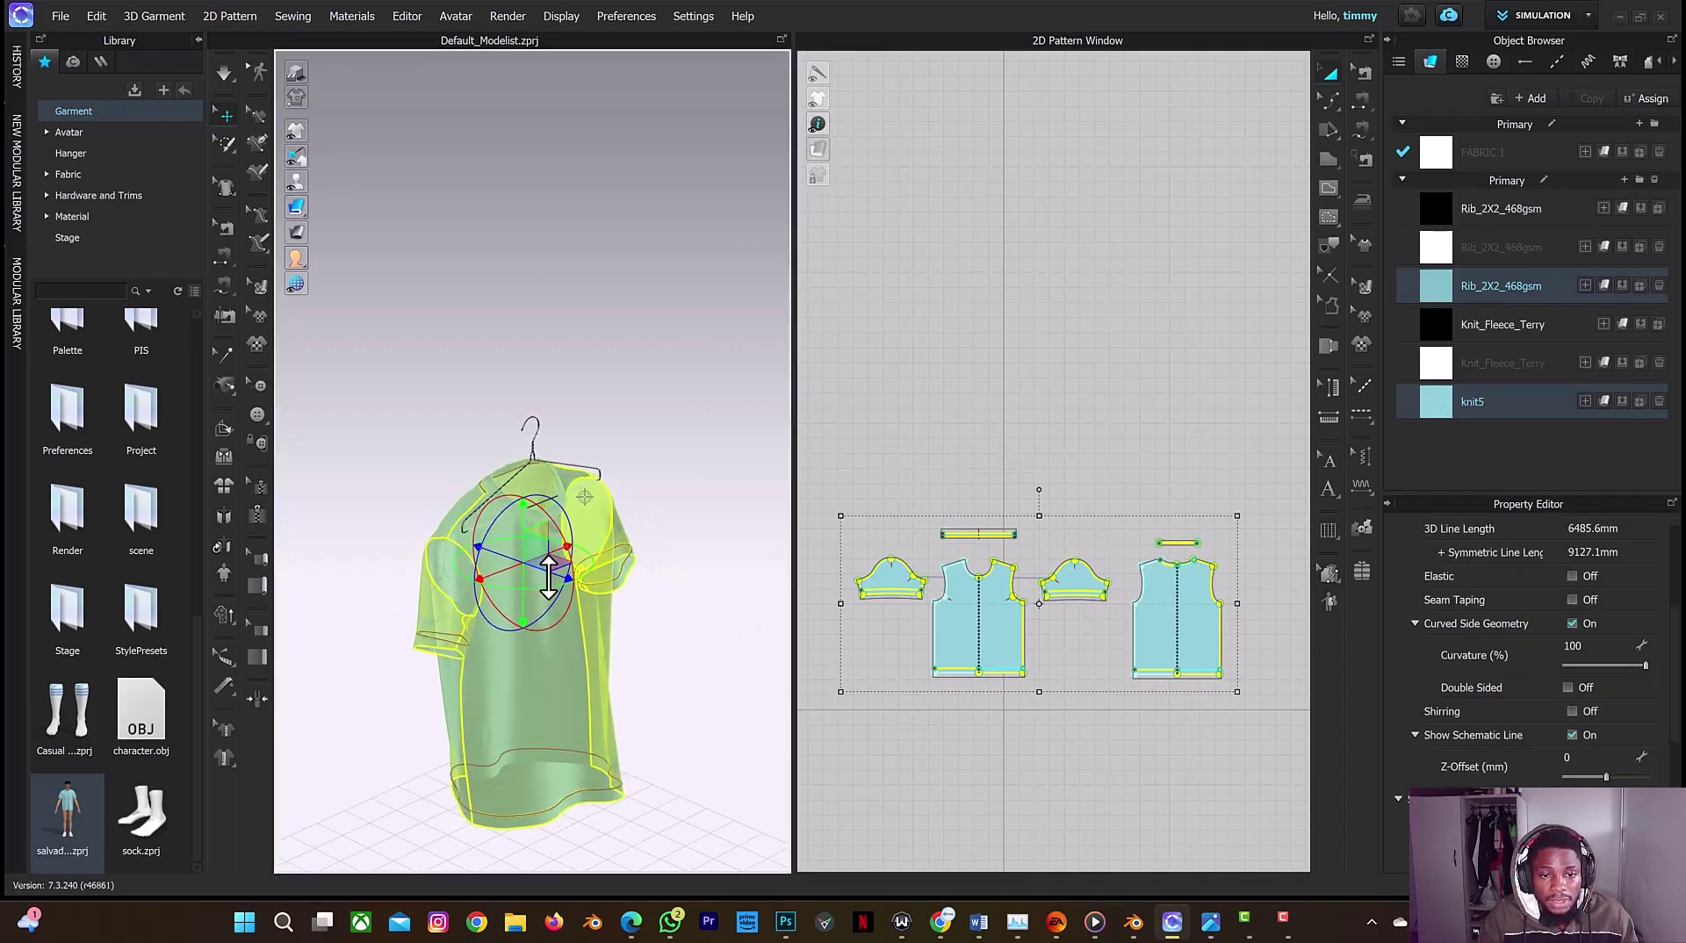
drag(551, 573, 562, 580)
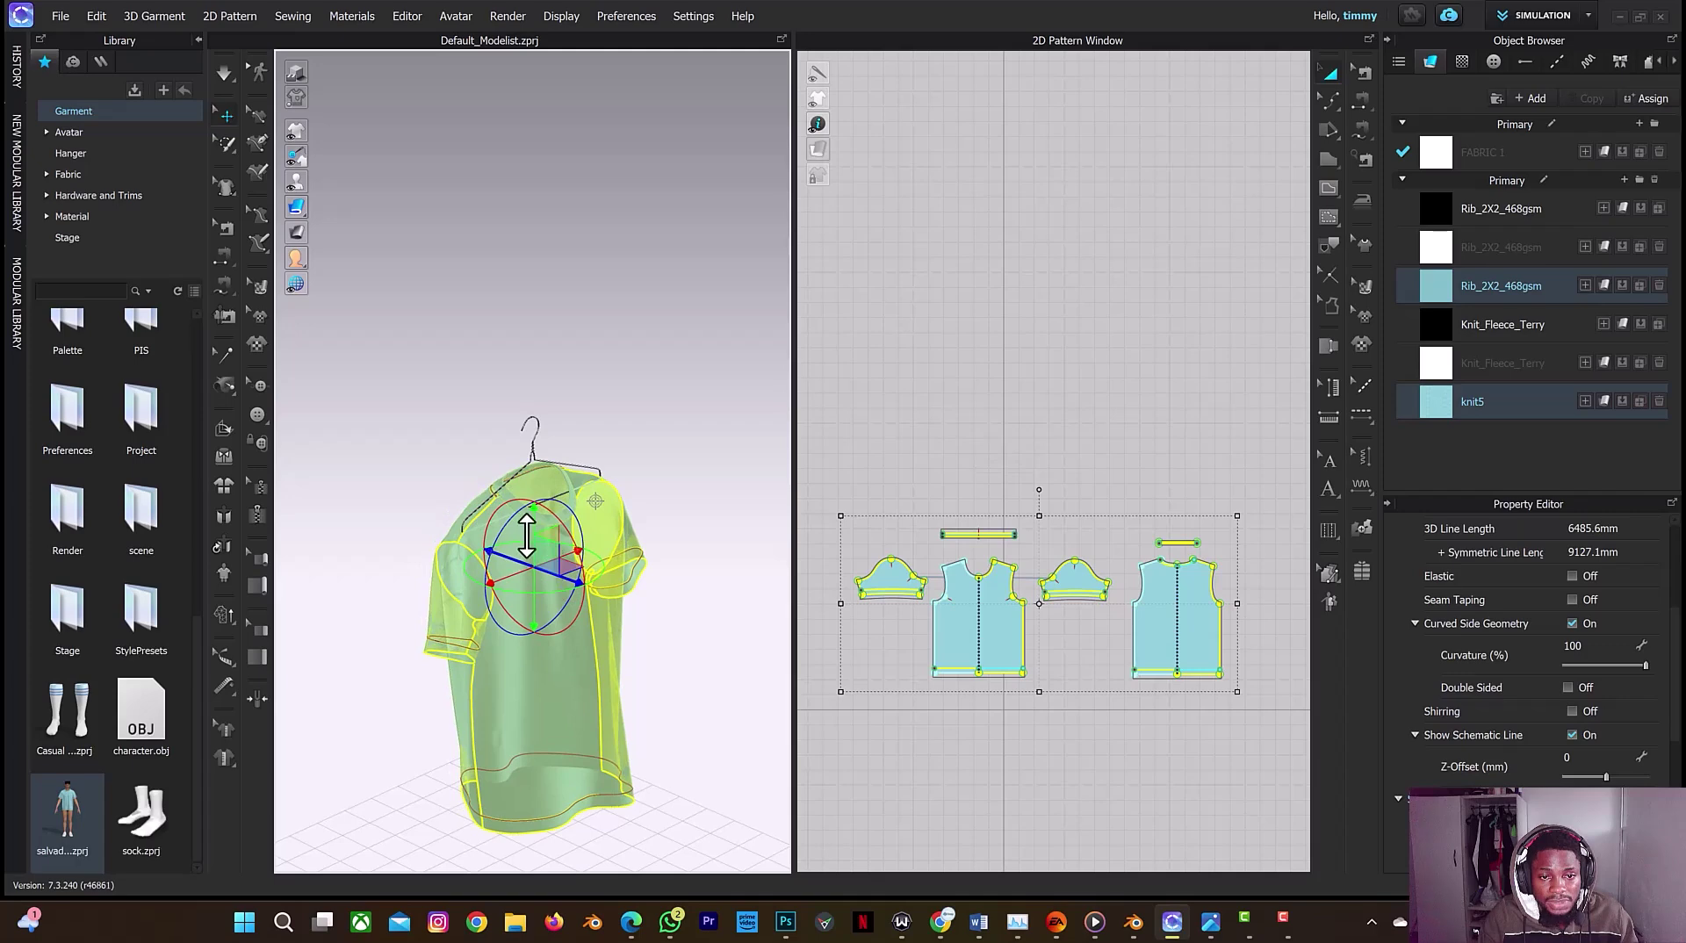
drag(532, 524, 531, 511)
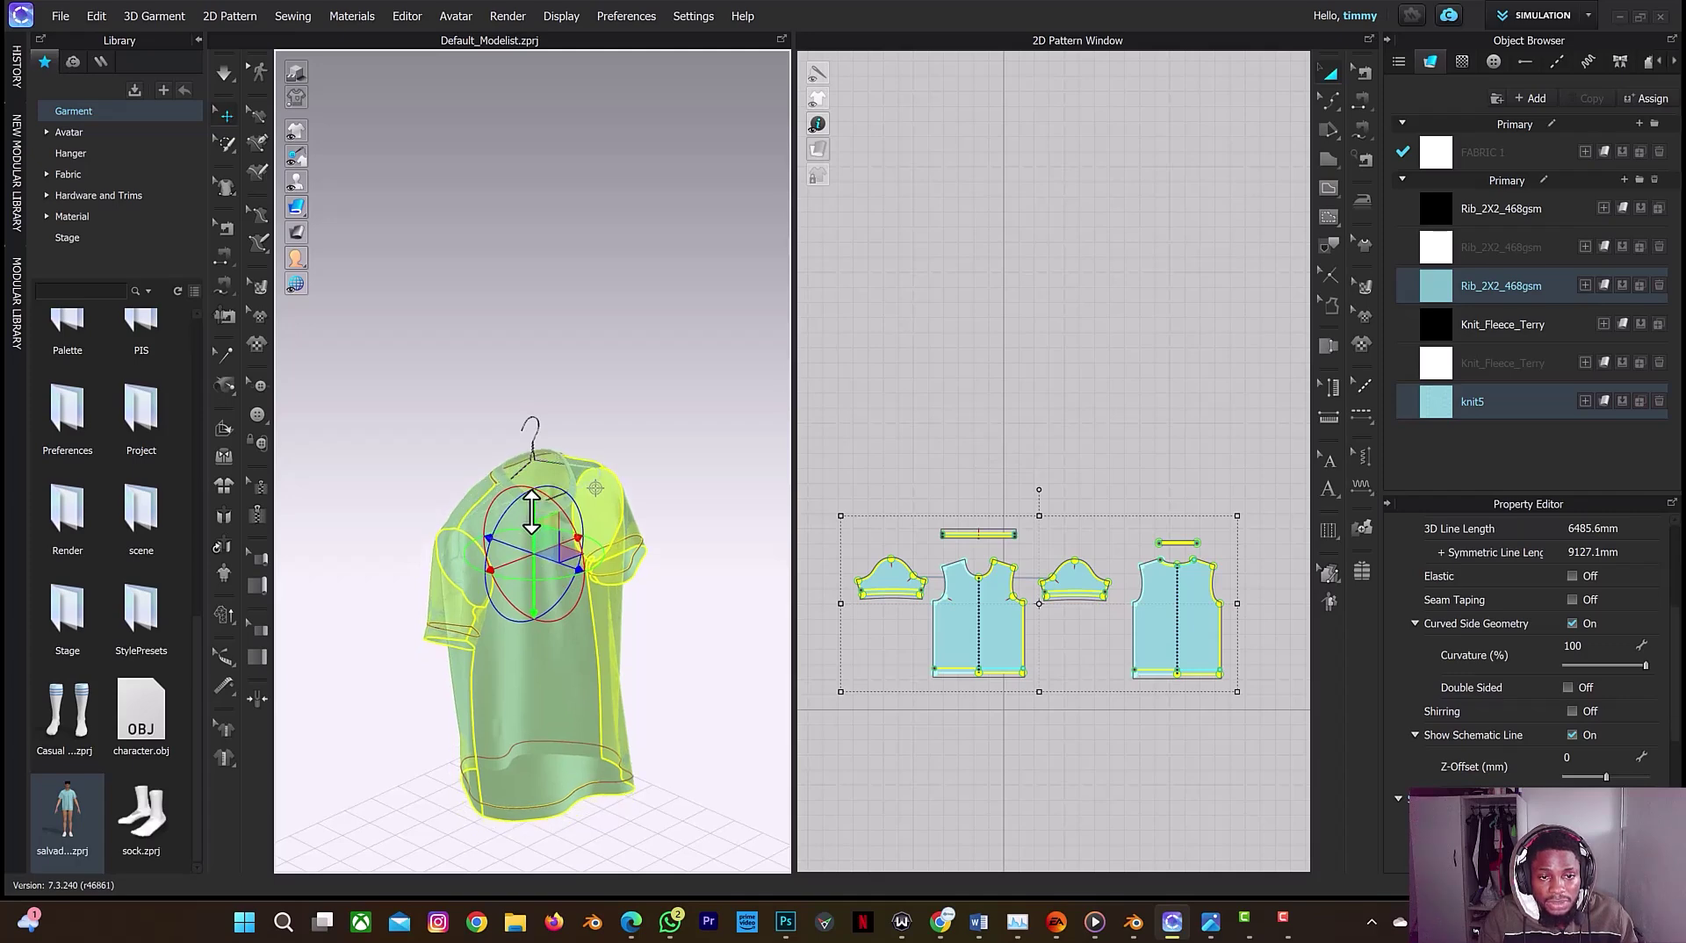
right_drag(630, 377, 571, 379)
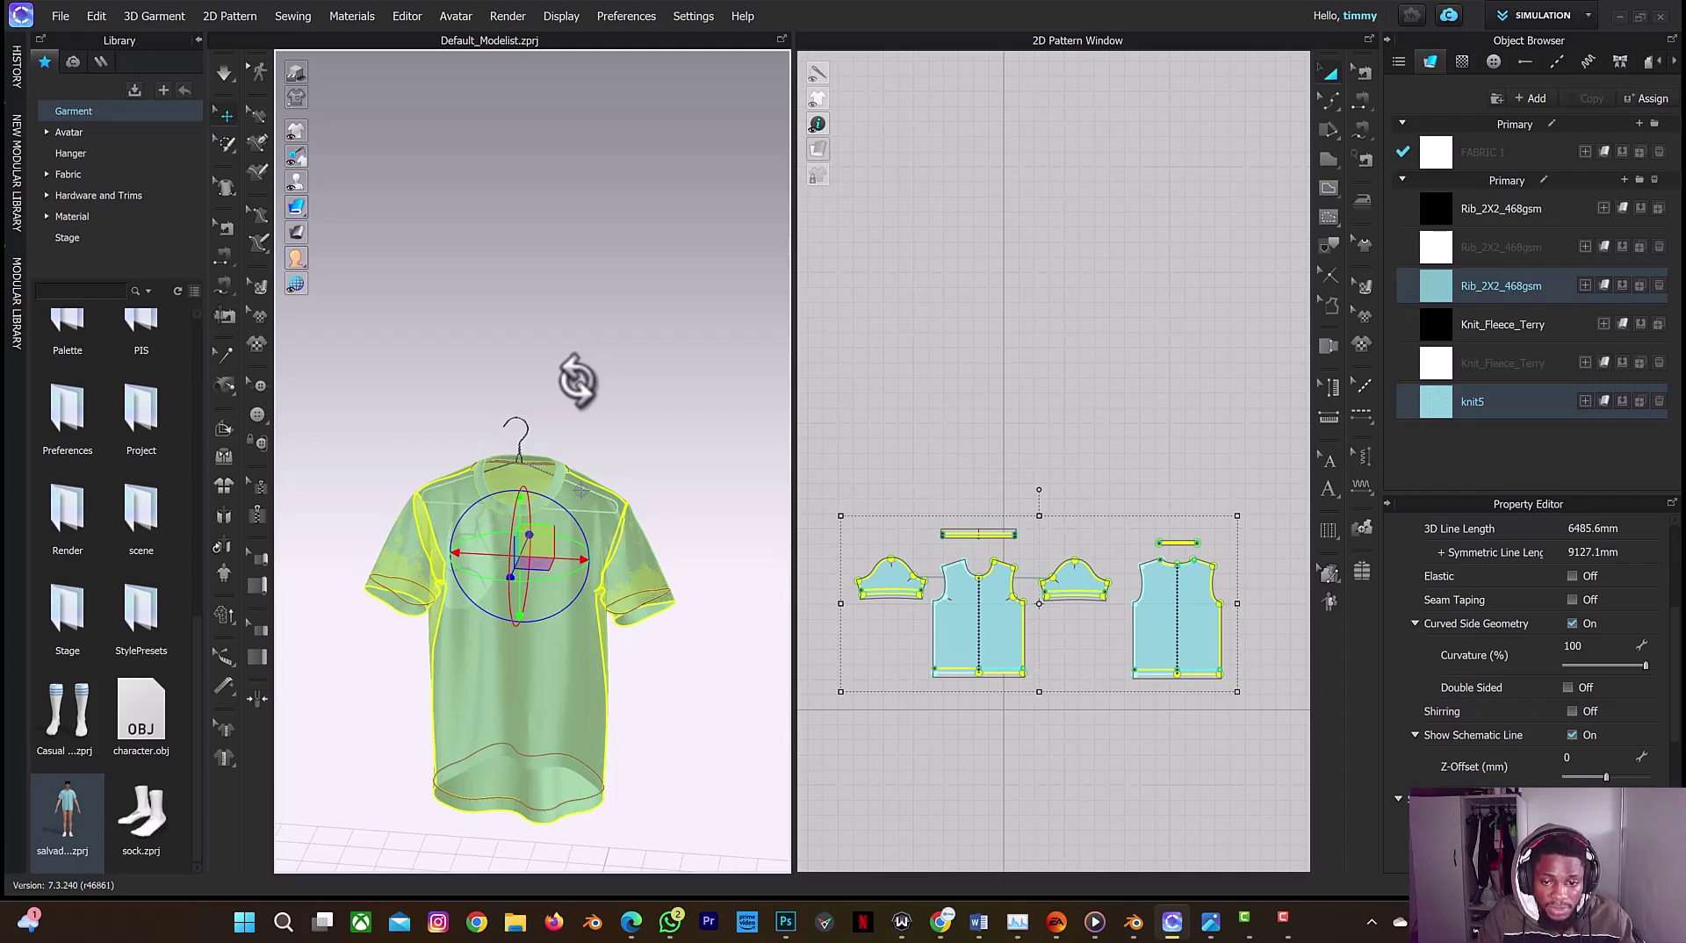
key(space)
key(space)
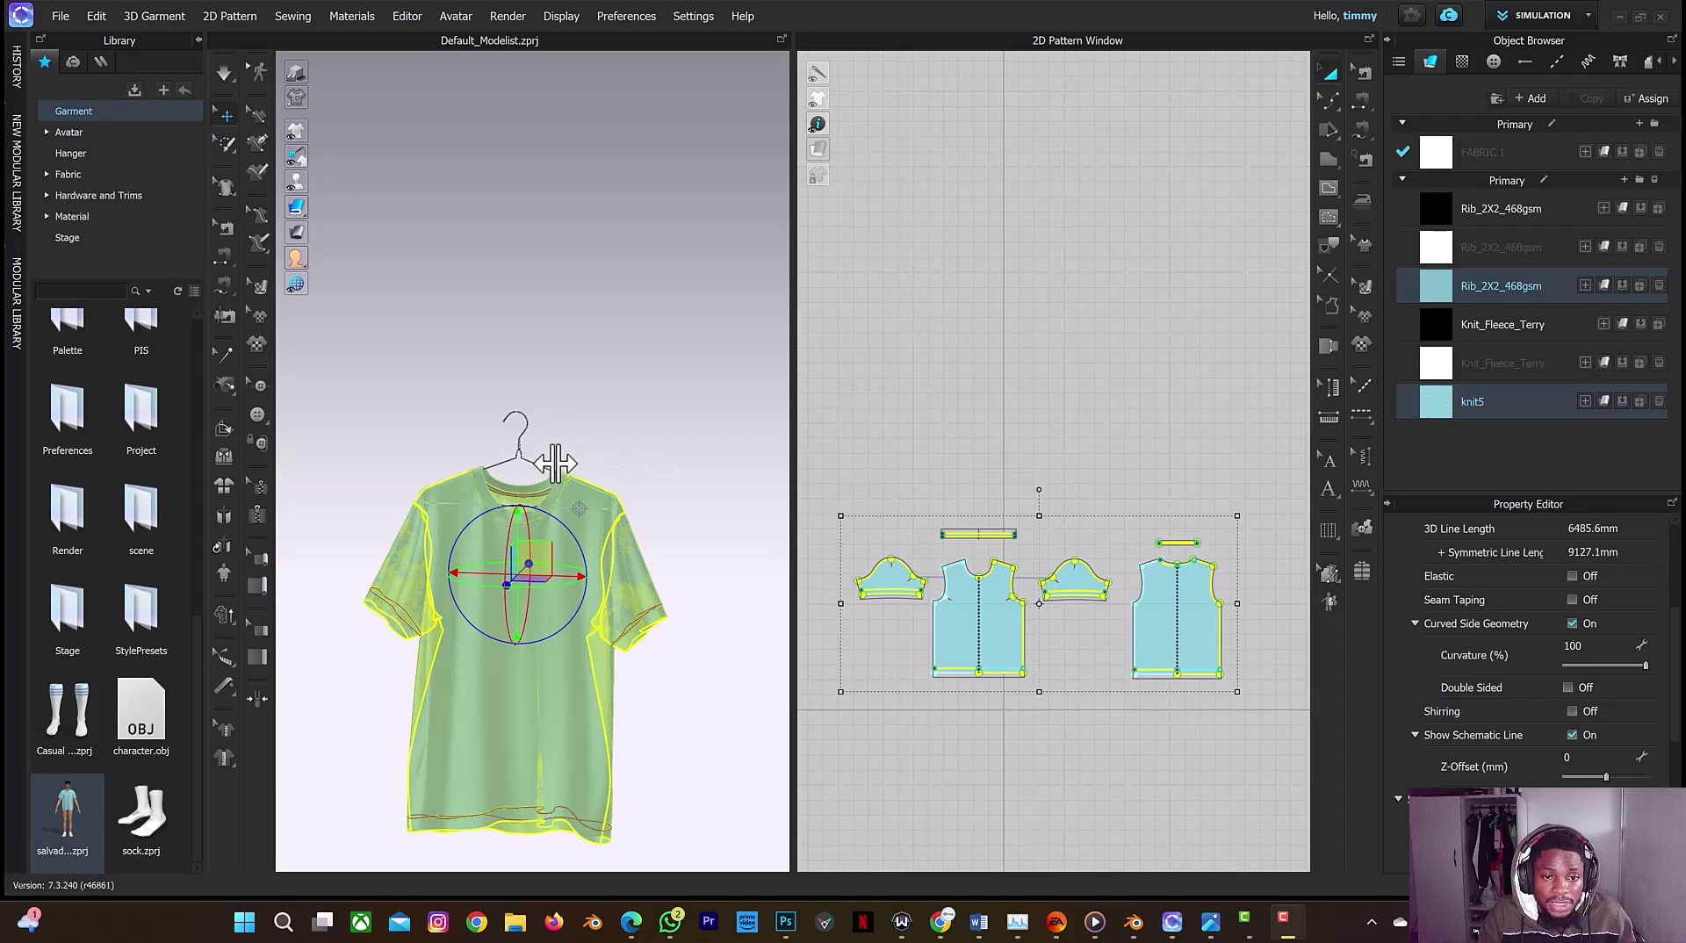
right_drag(553, 451, 588, 456)
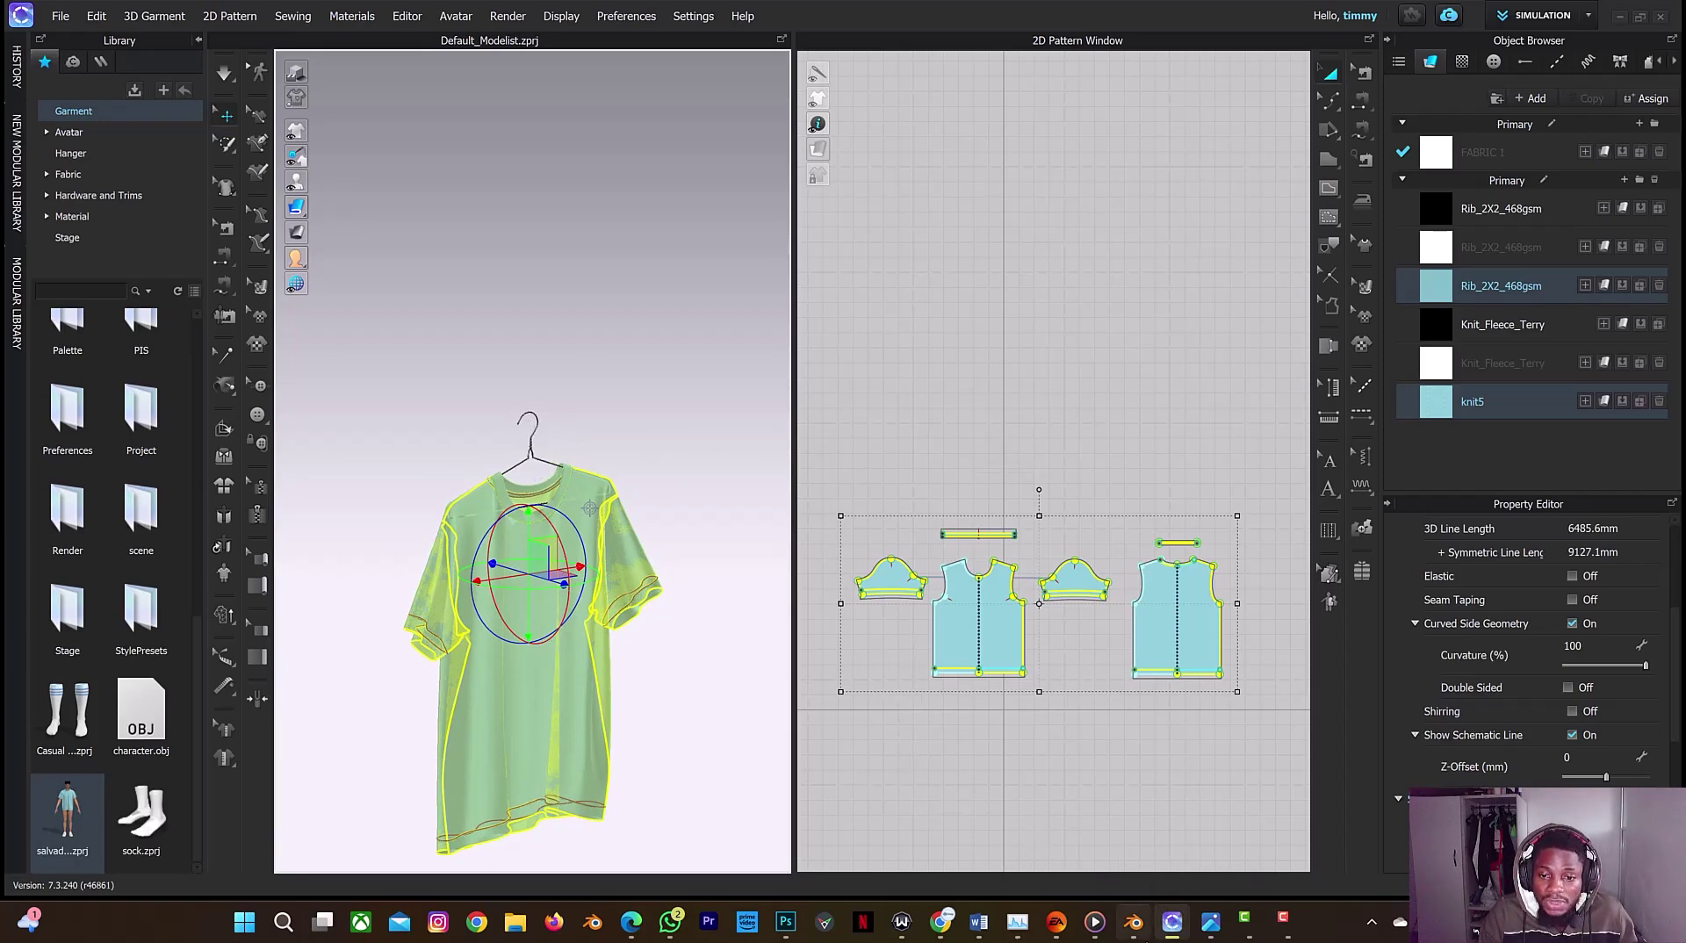
Step: Switch to Blender and back to CLO 3D, and delete the static hanger from inside the T-shirt
click(1132, 921)
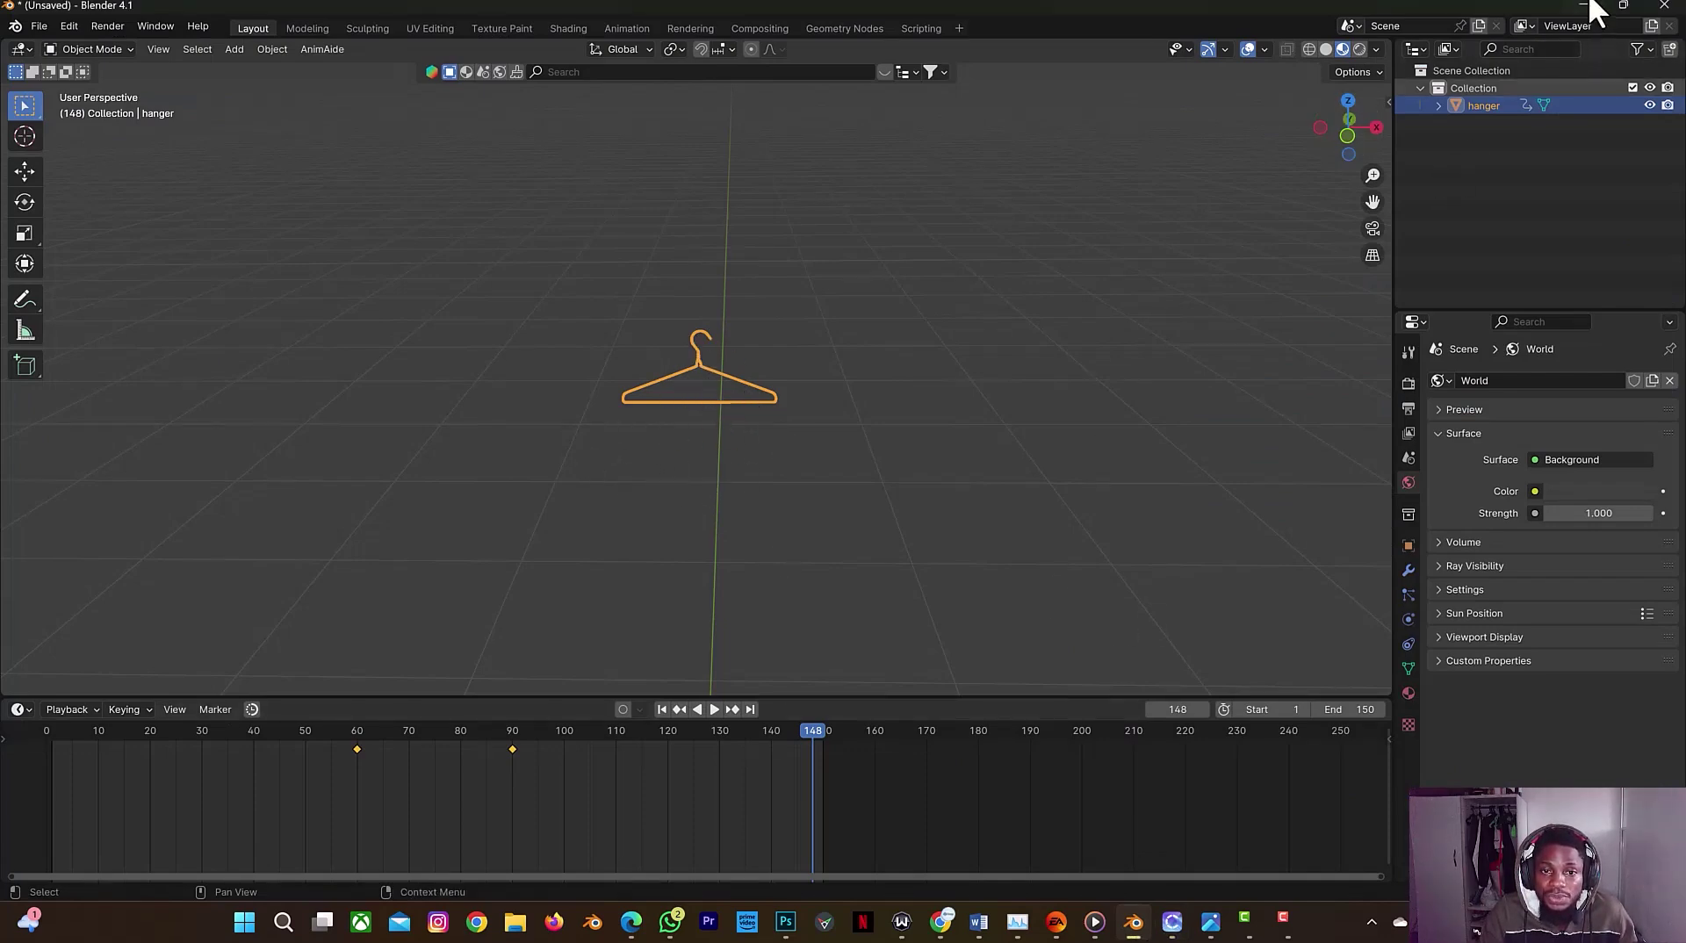
click(1172, 921)
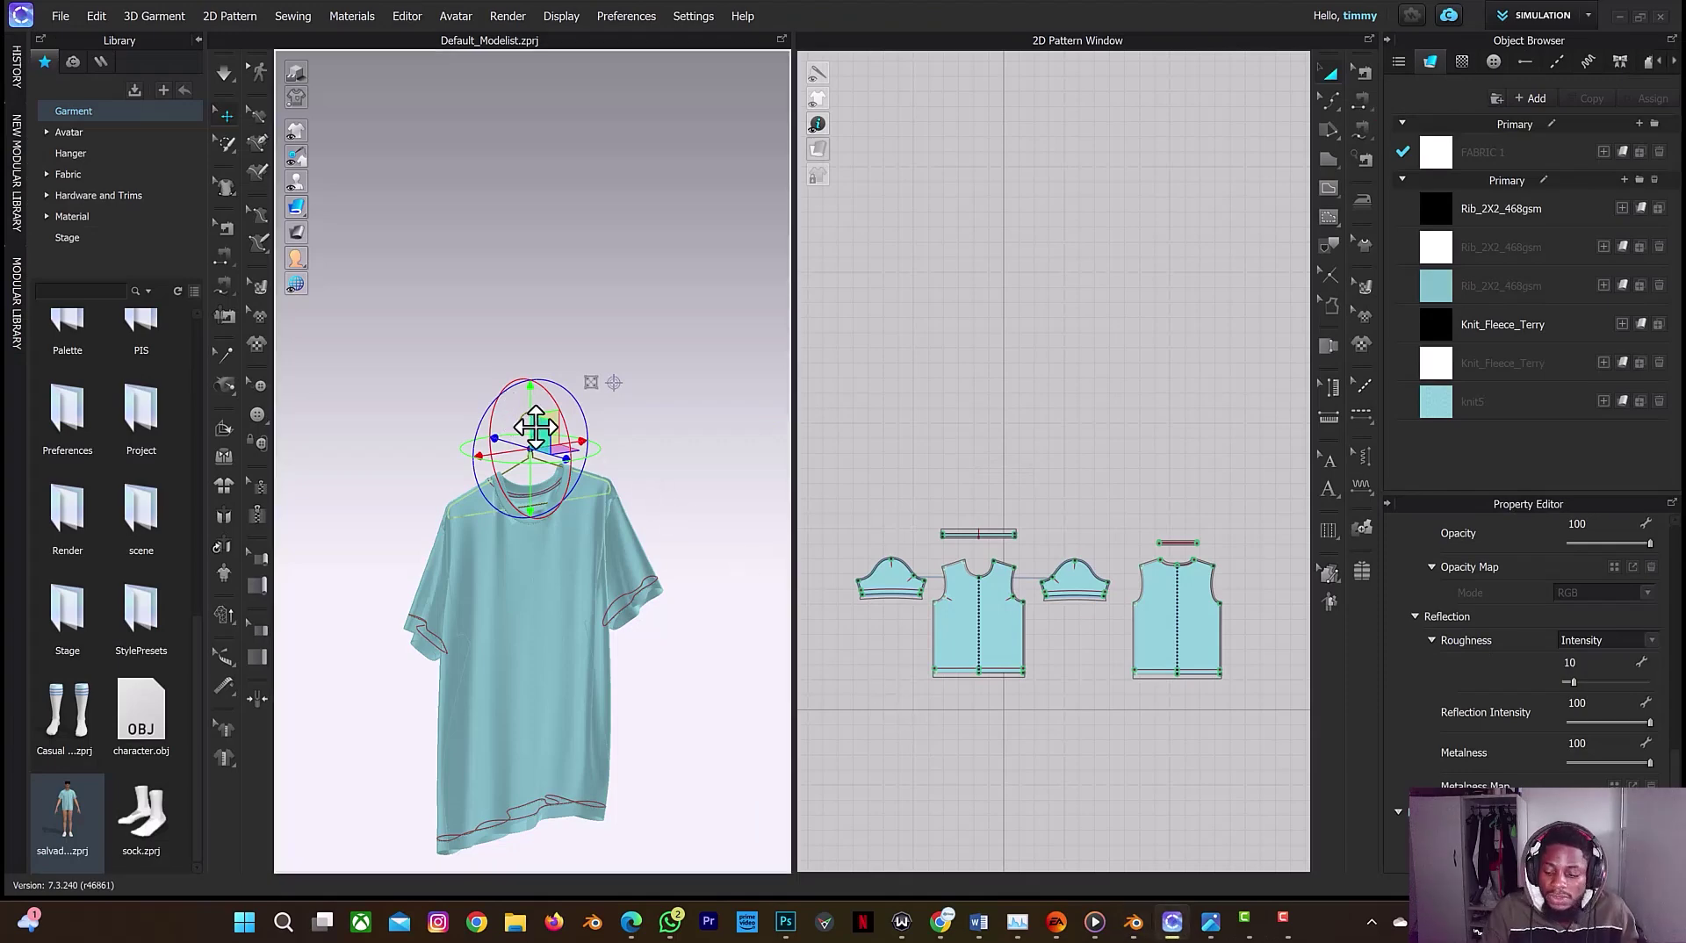
click(535, 427)
Step: Start an Alembic import of the "hanger animation" file from the Pictures\tutorial folder
click(60, 17)
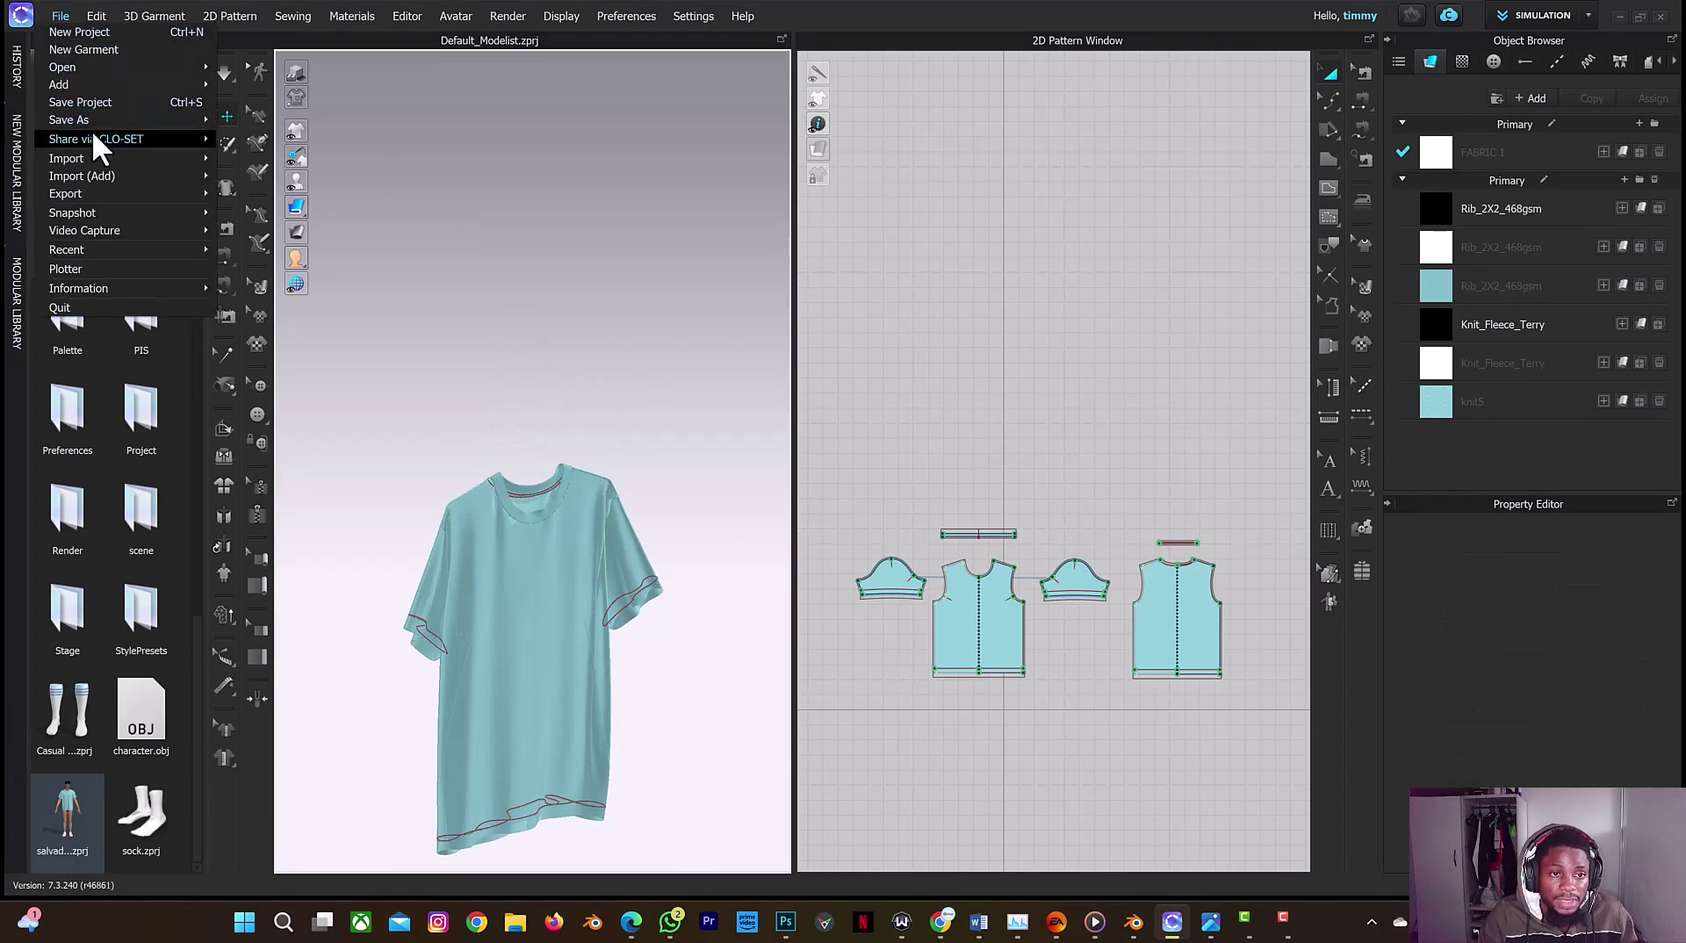
mouse_move(94, 158)
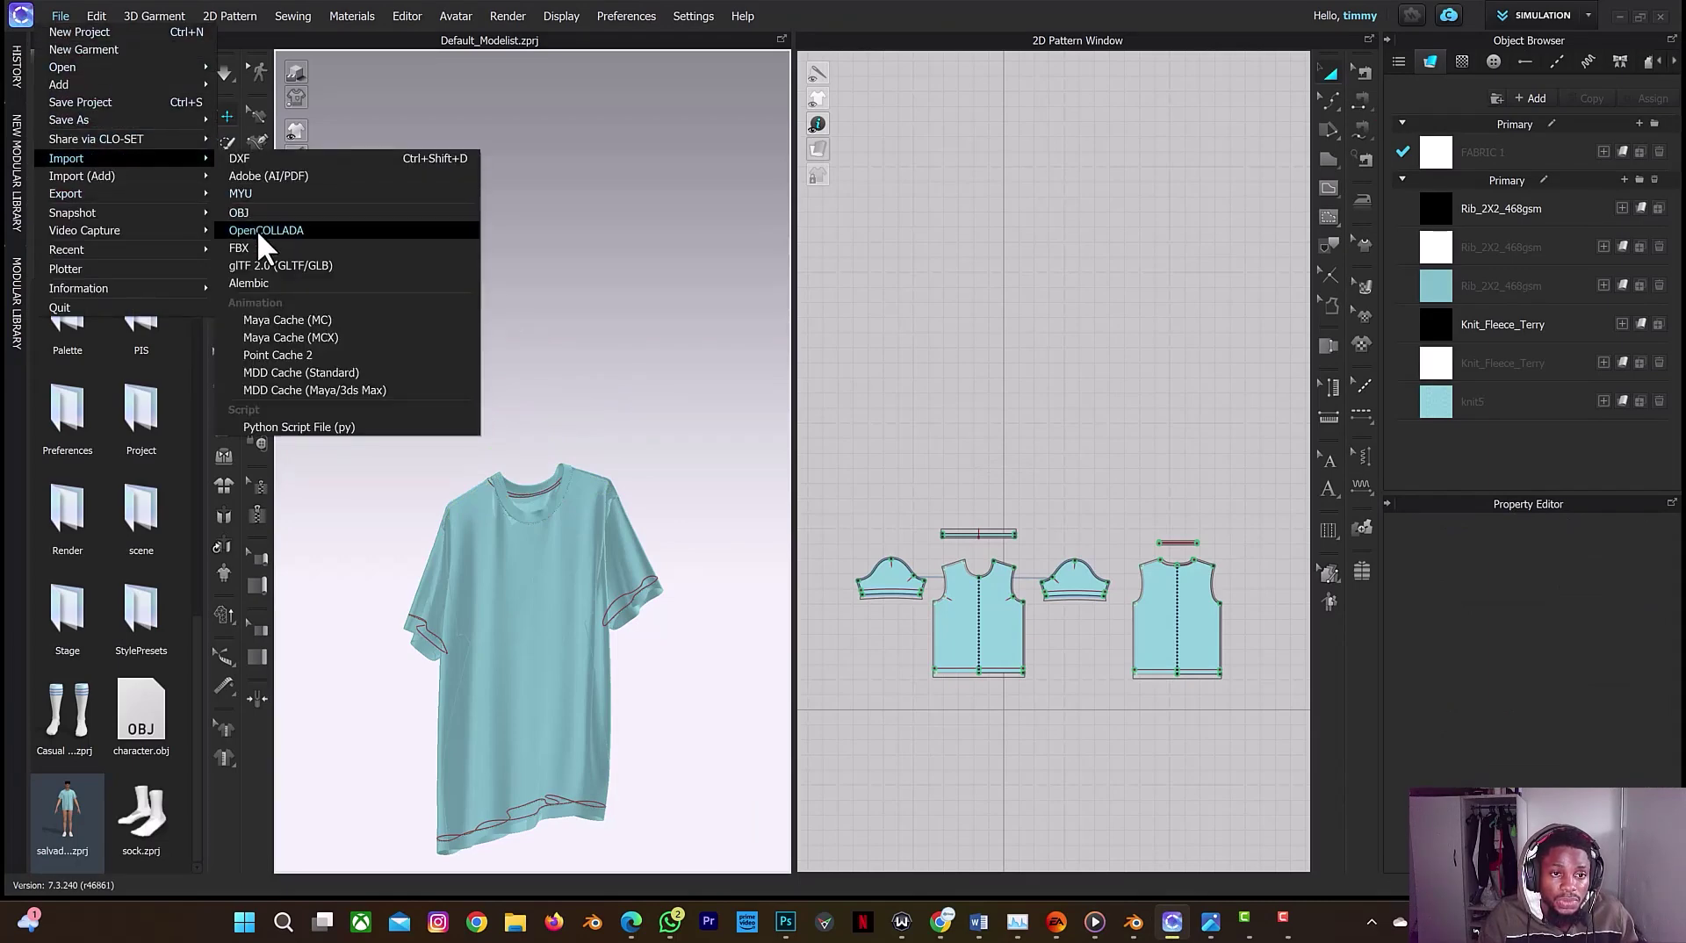
click(260, 290)
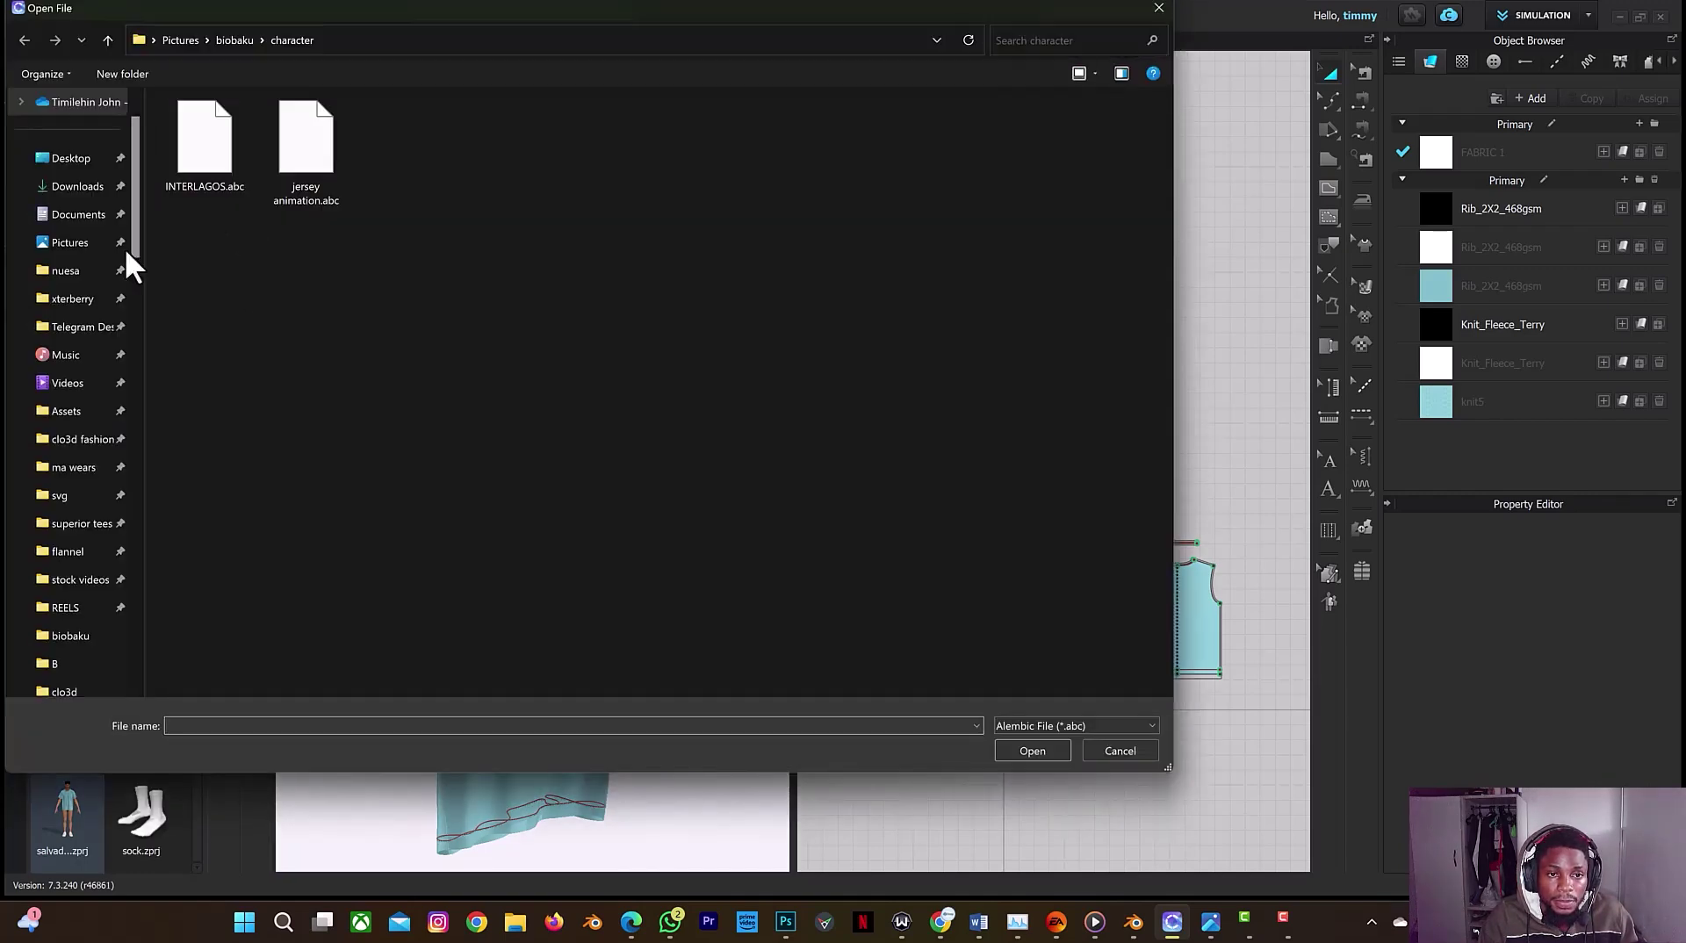
scroll(60, 492, down, 1)
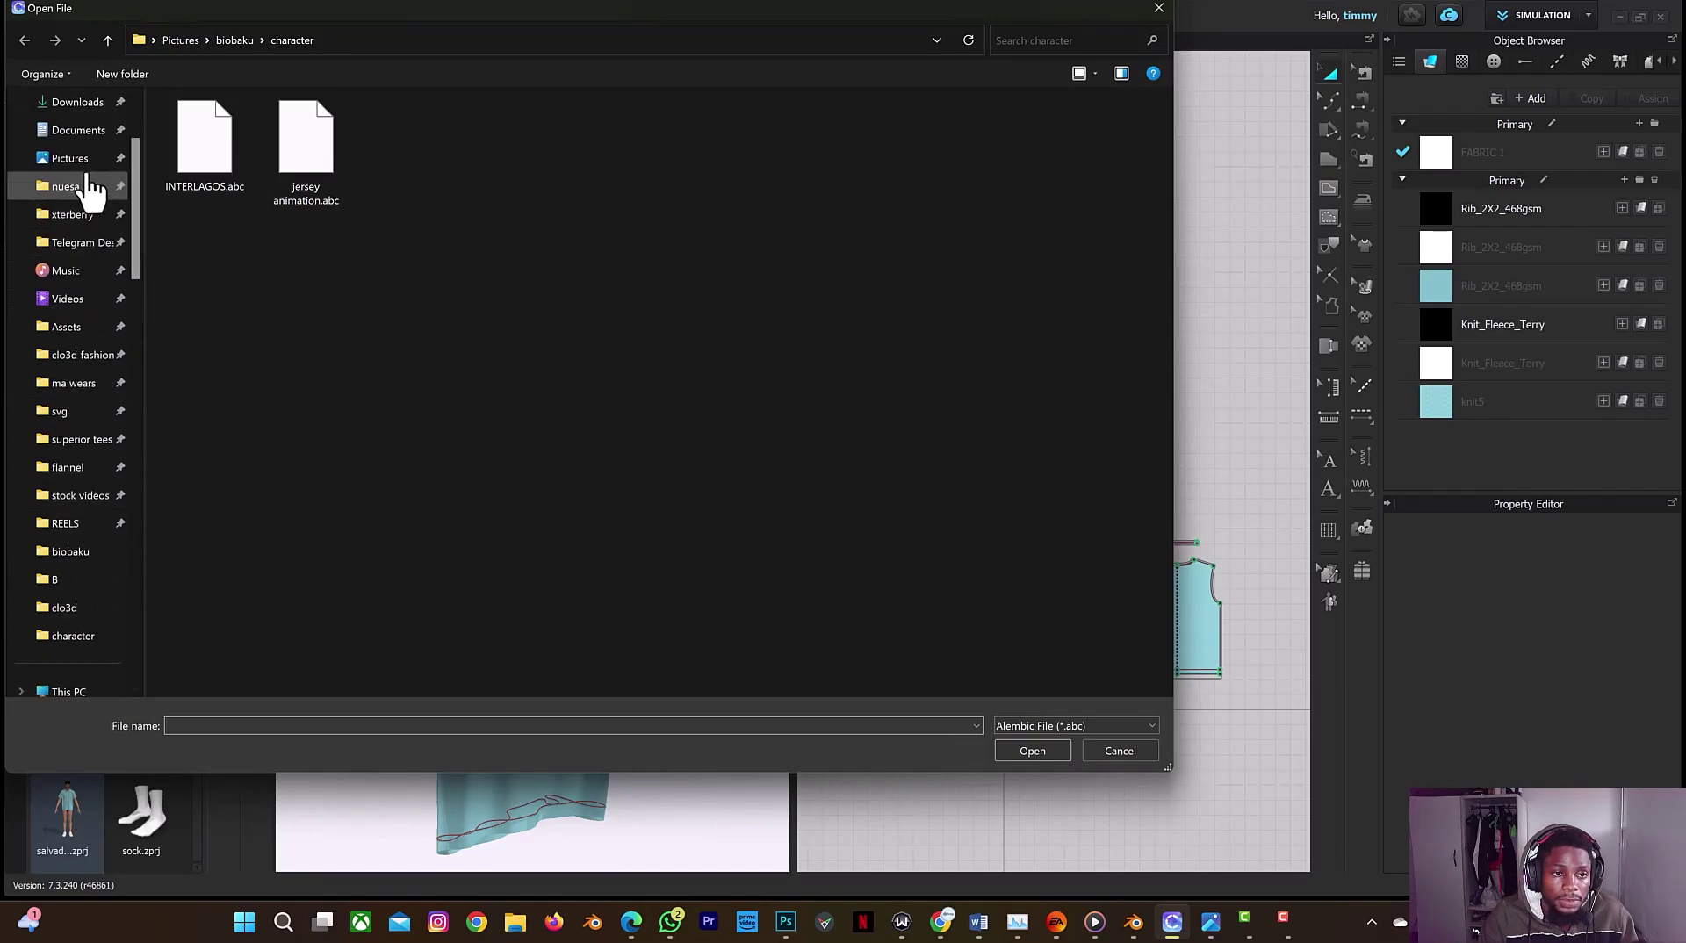
click(69, 158)
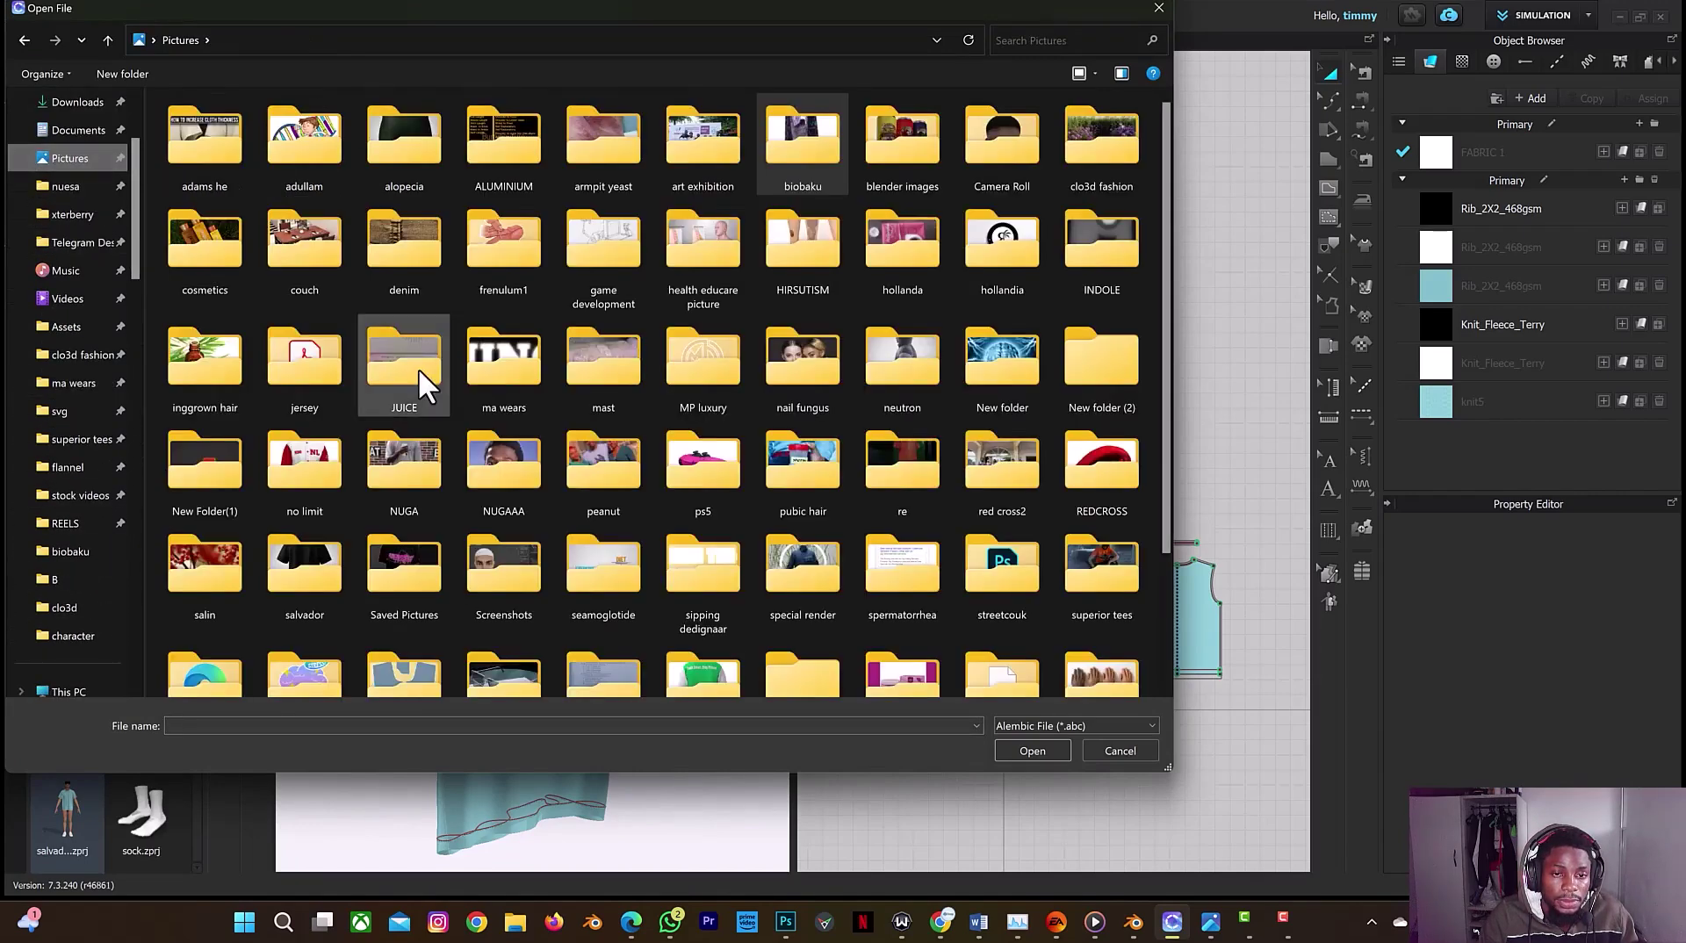
scroll(421, 379, down, 3)
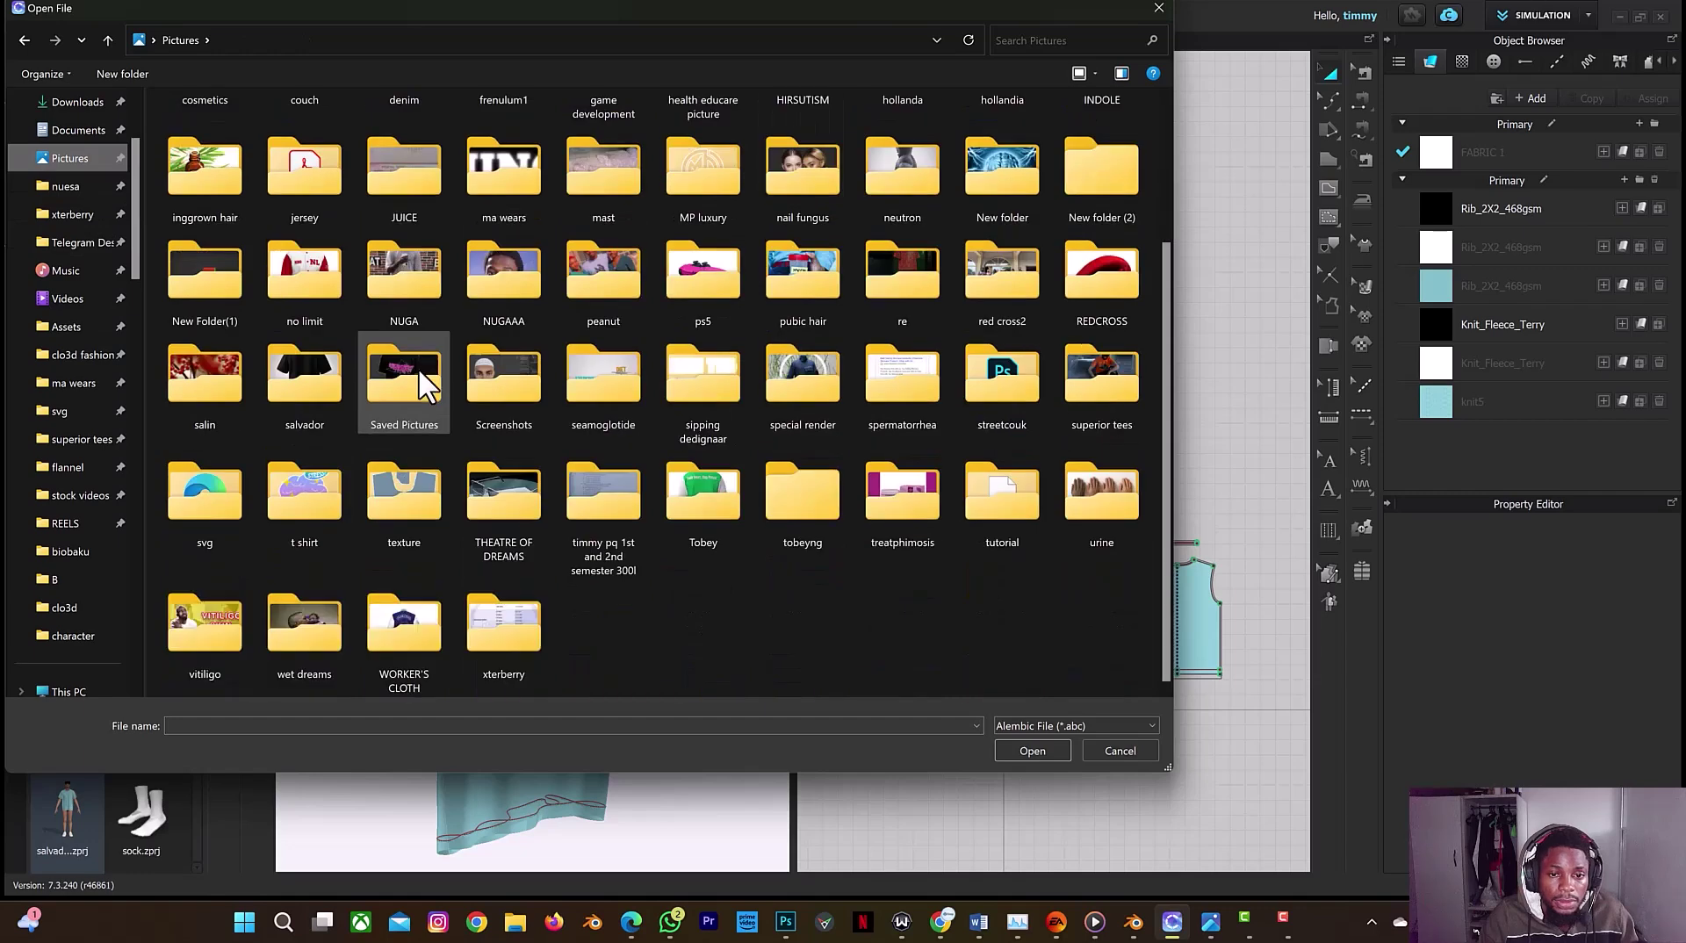
double_click(981, 546)
click(203, 186)
click(1032, 751)
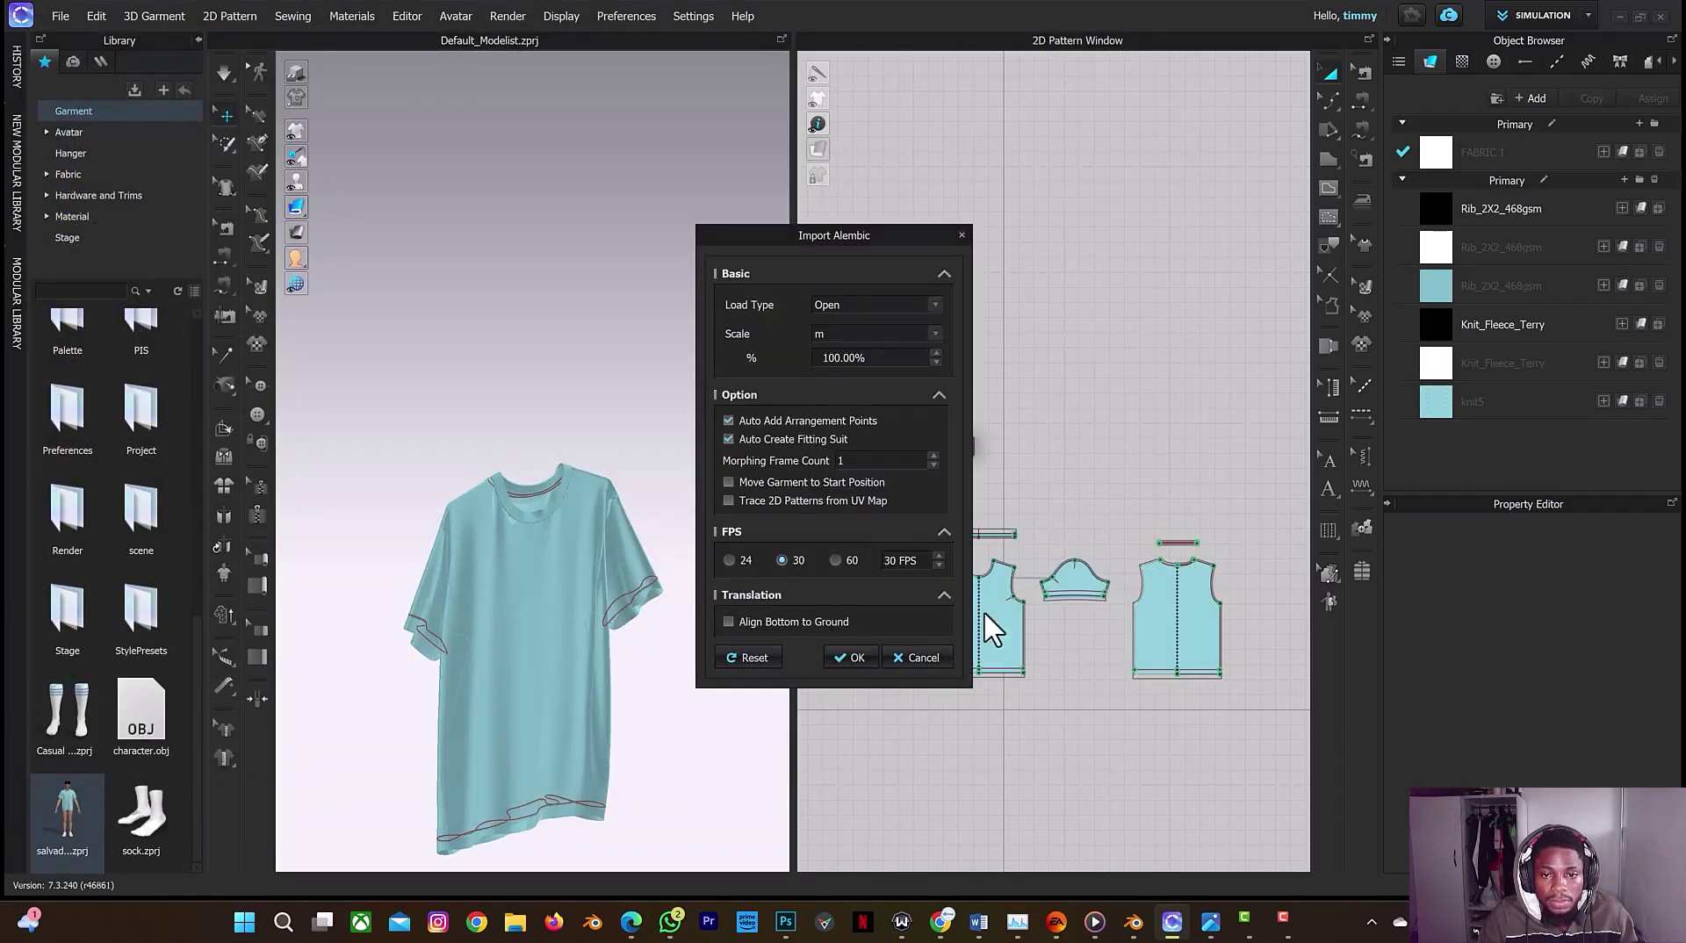
Step: Set the Alembic load type to Add and import the animated hanger into the T-shirt scene
click(844, 303)
click(825, 330)
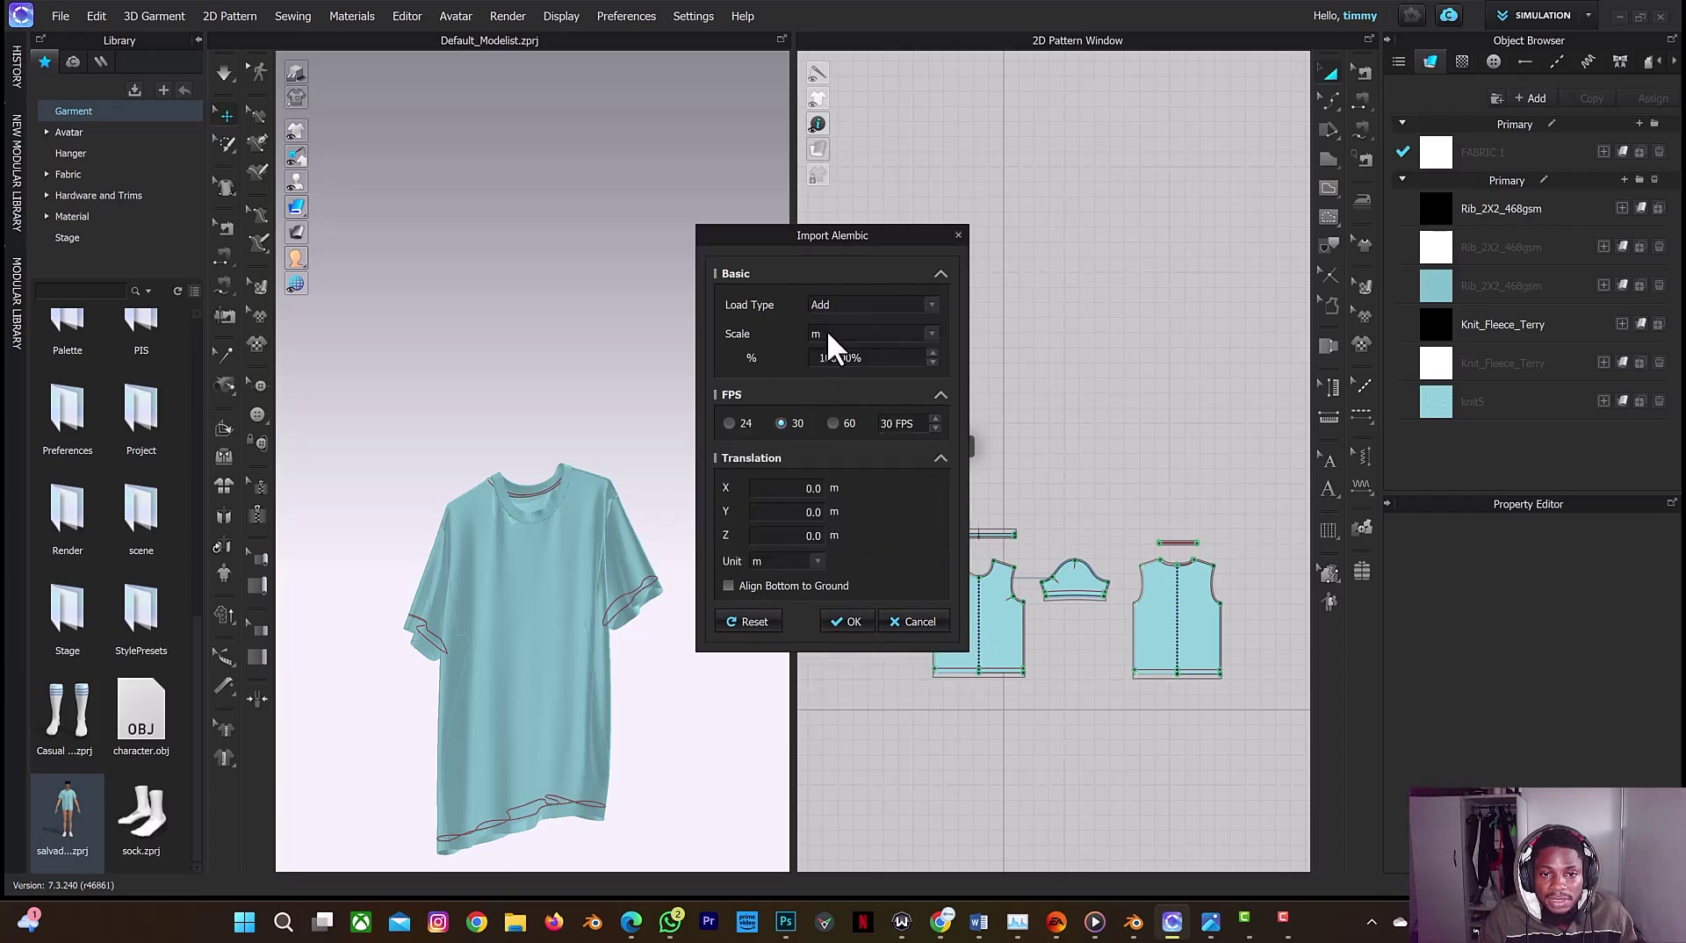
click(847, 623)
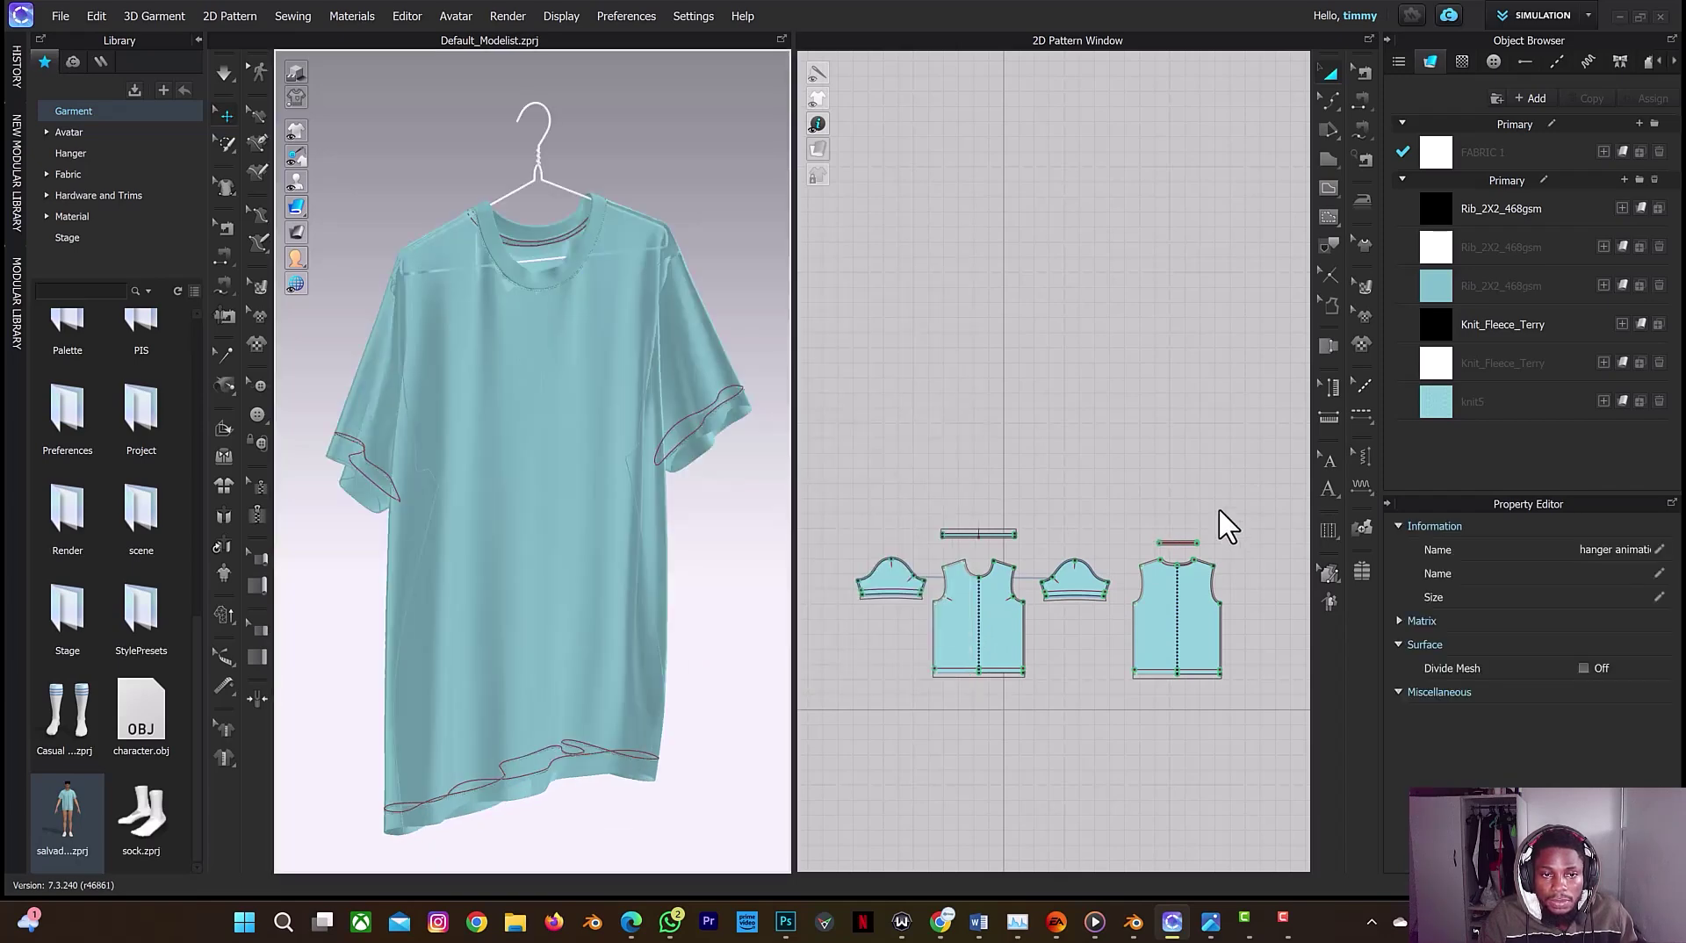
right_drag(553, 195, 489, 169)
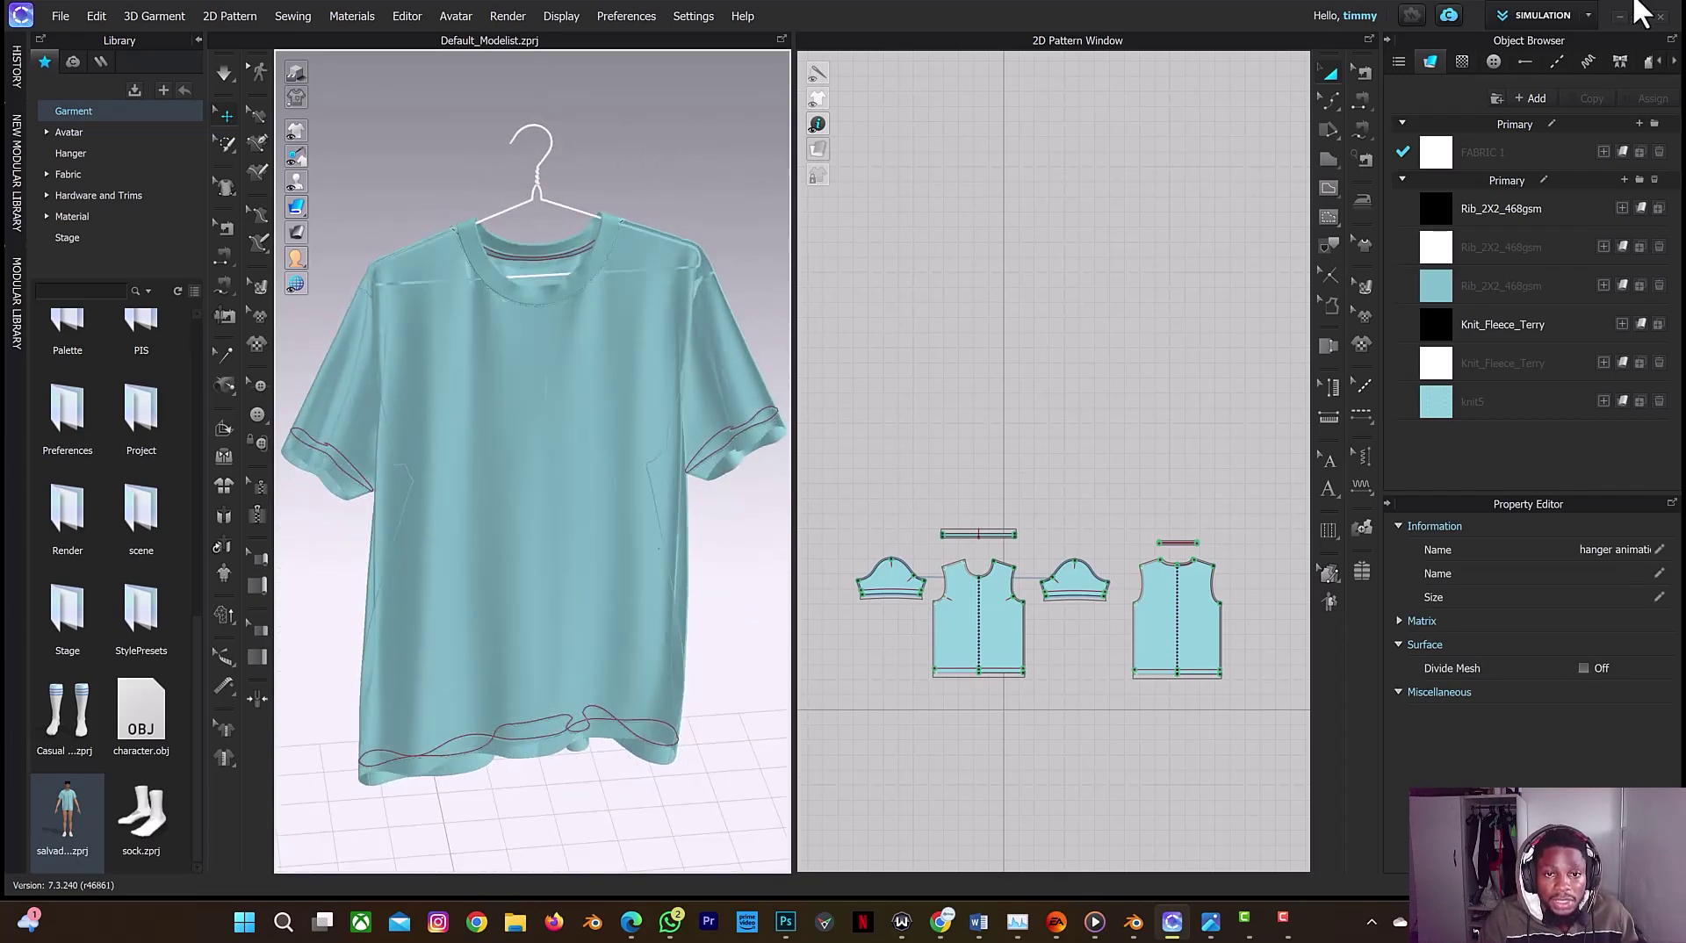
Step: Switch the workspace from Simulation mode to the UV Editor
click(1542, 15)
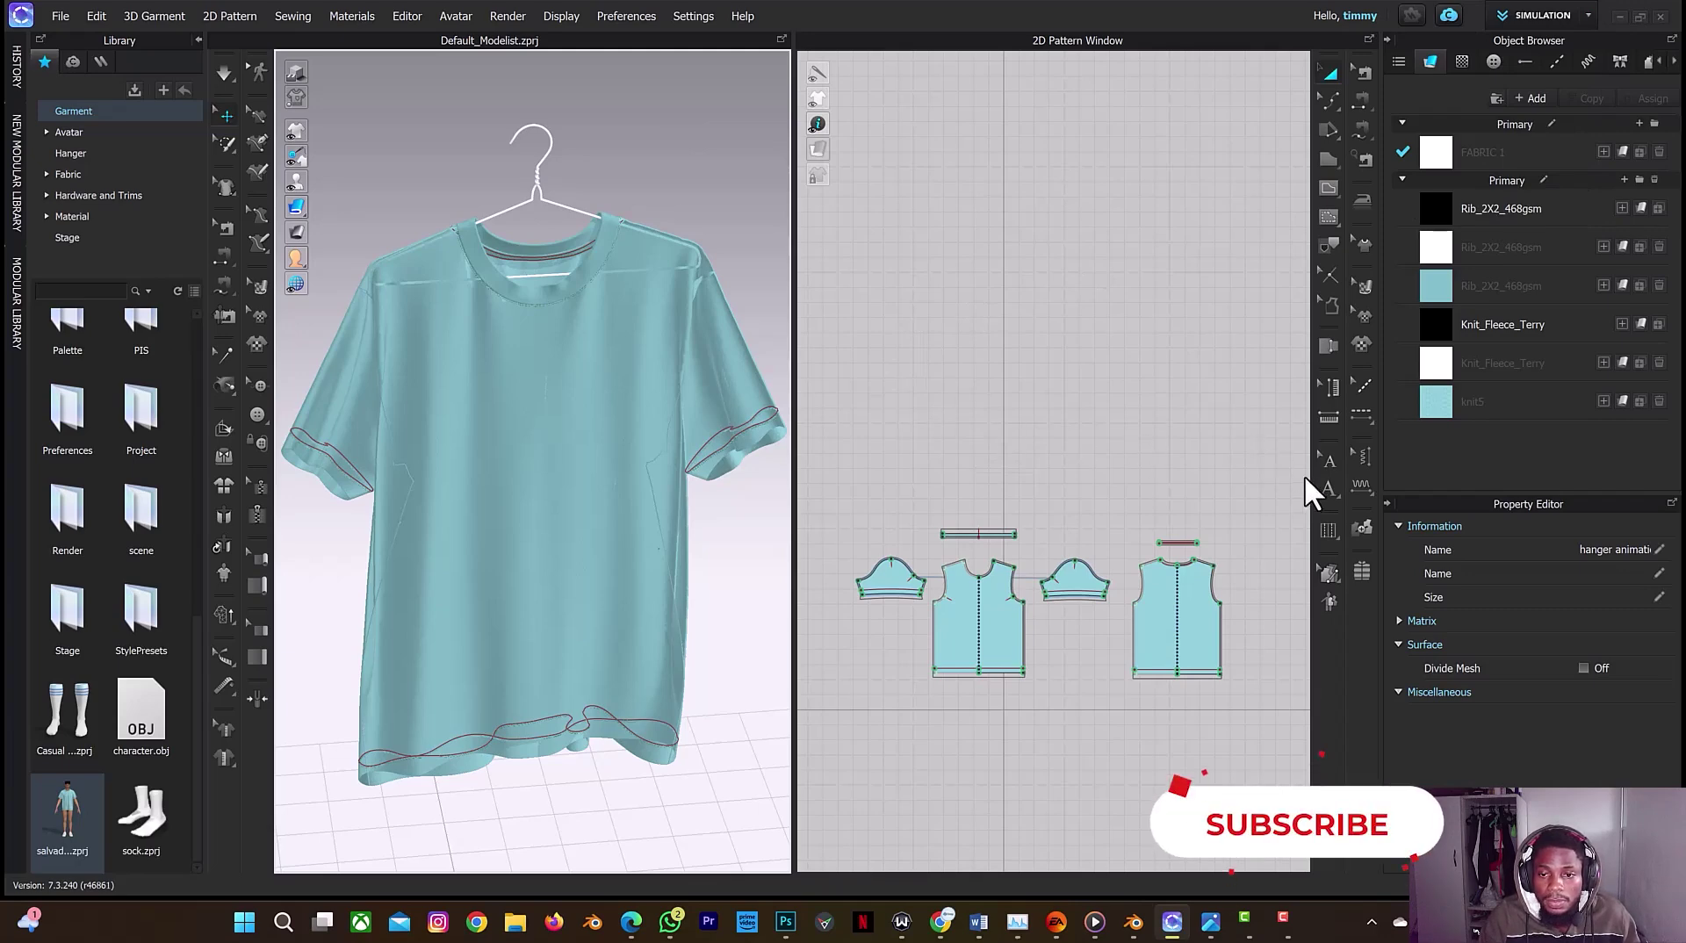
key(F9)
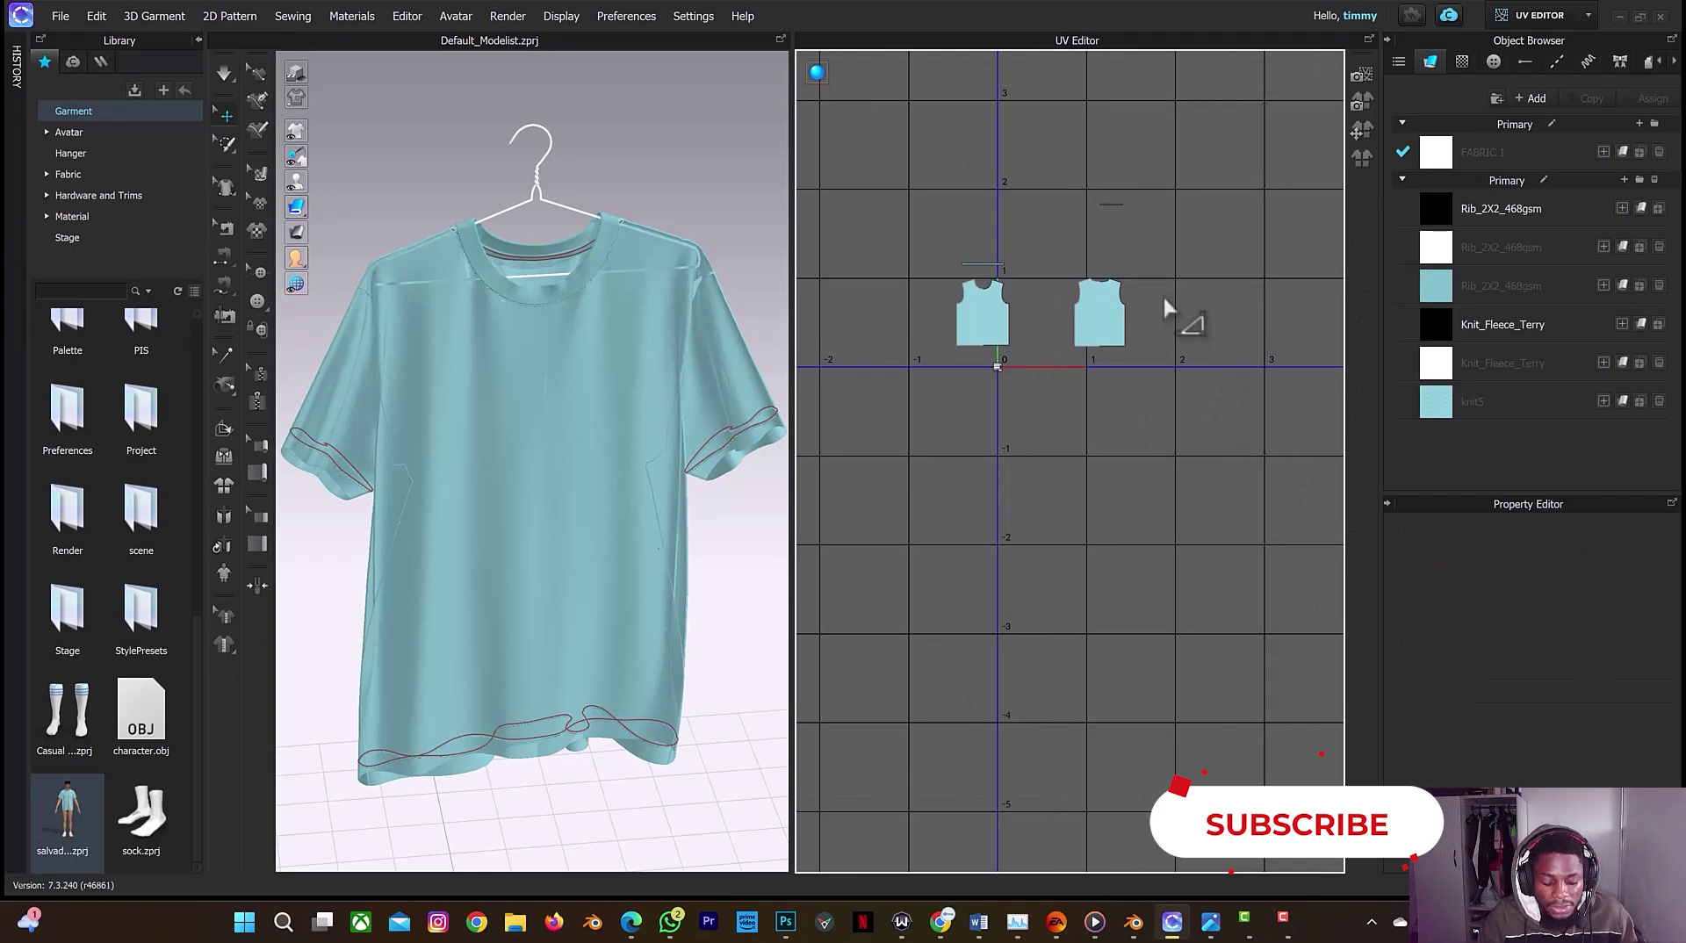
Step: Select all the T-shirt's pattern pieces and pack their UVs into the 0 to 1 area with a 95 packing ratio
key(ctrl+a)
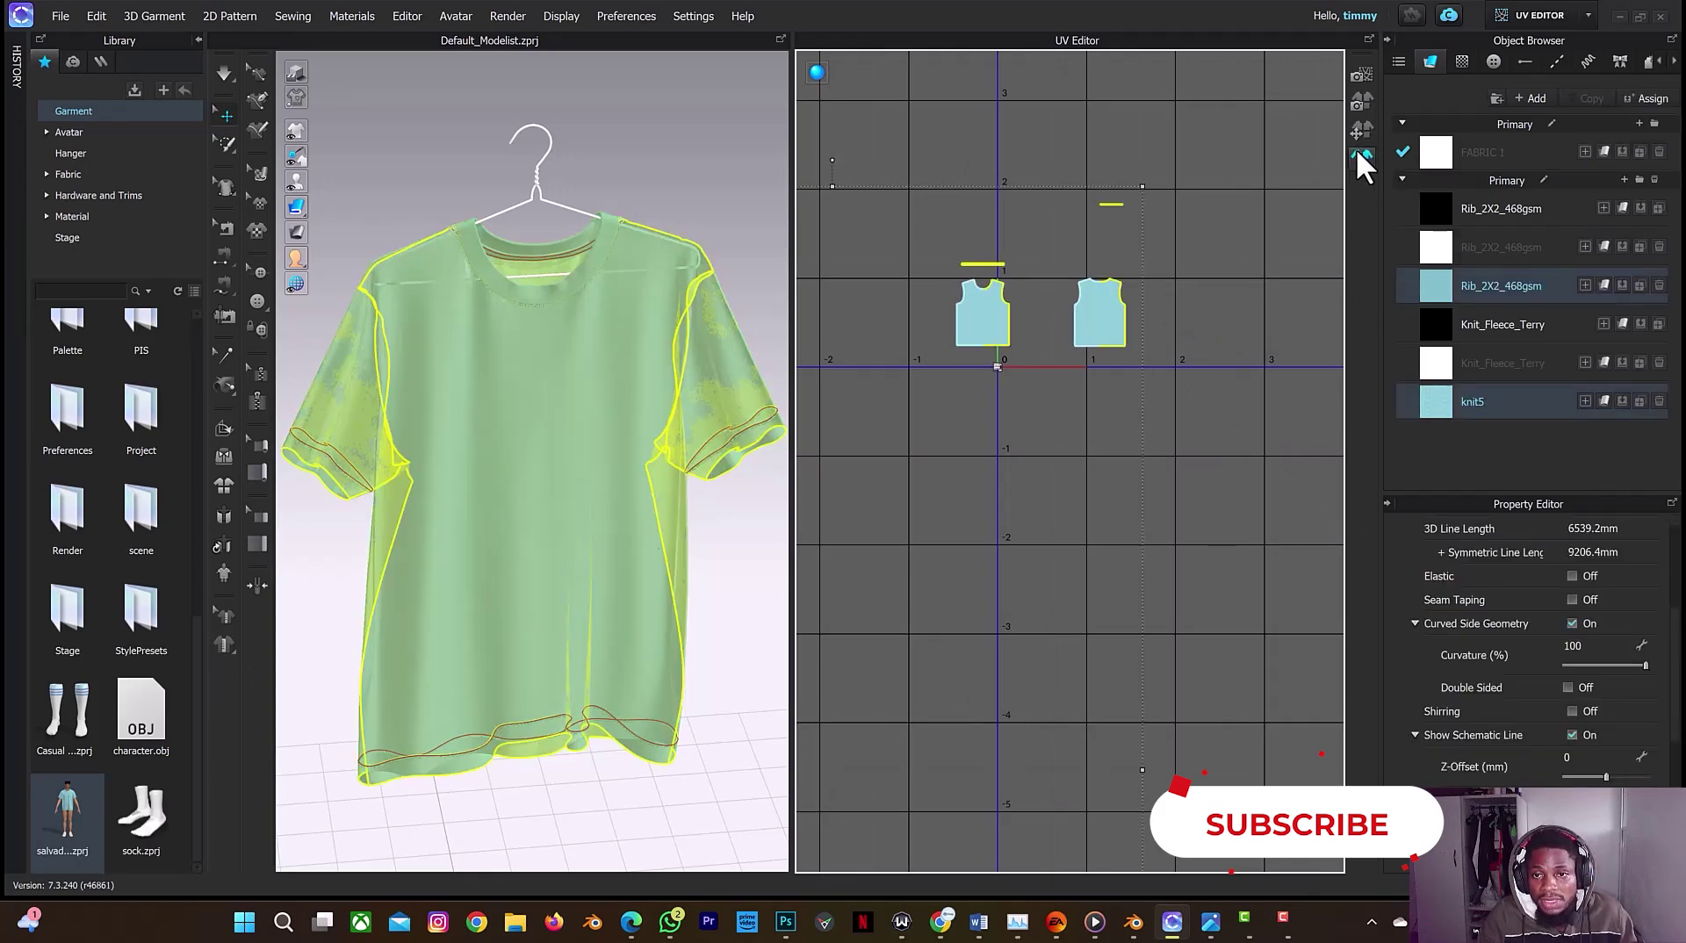
click(1360, 157)
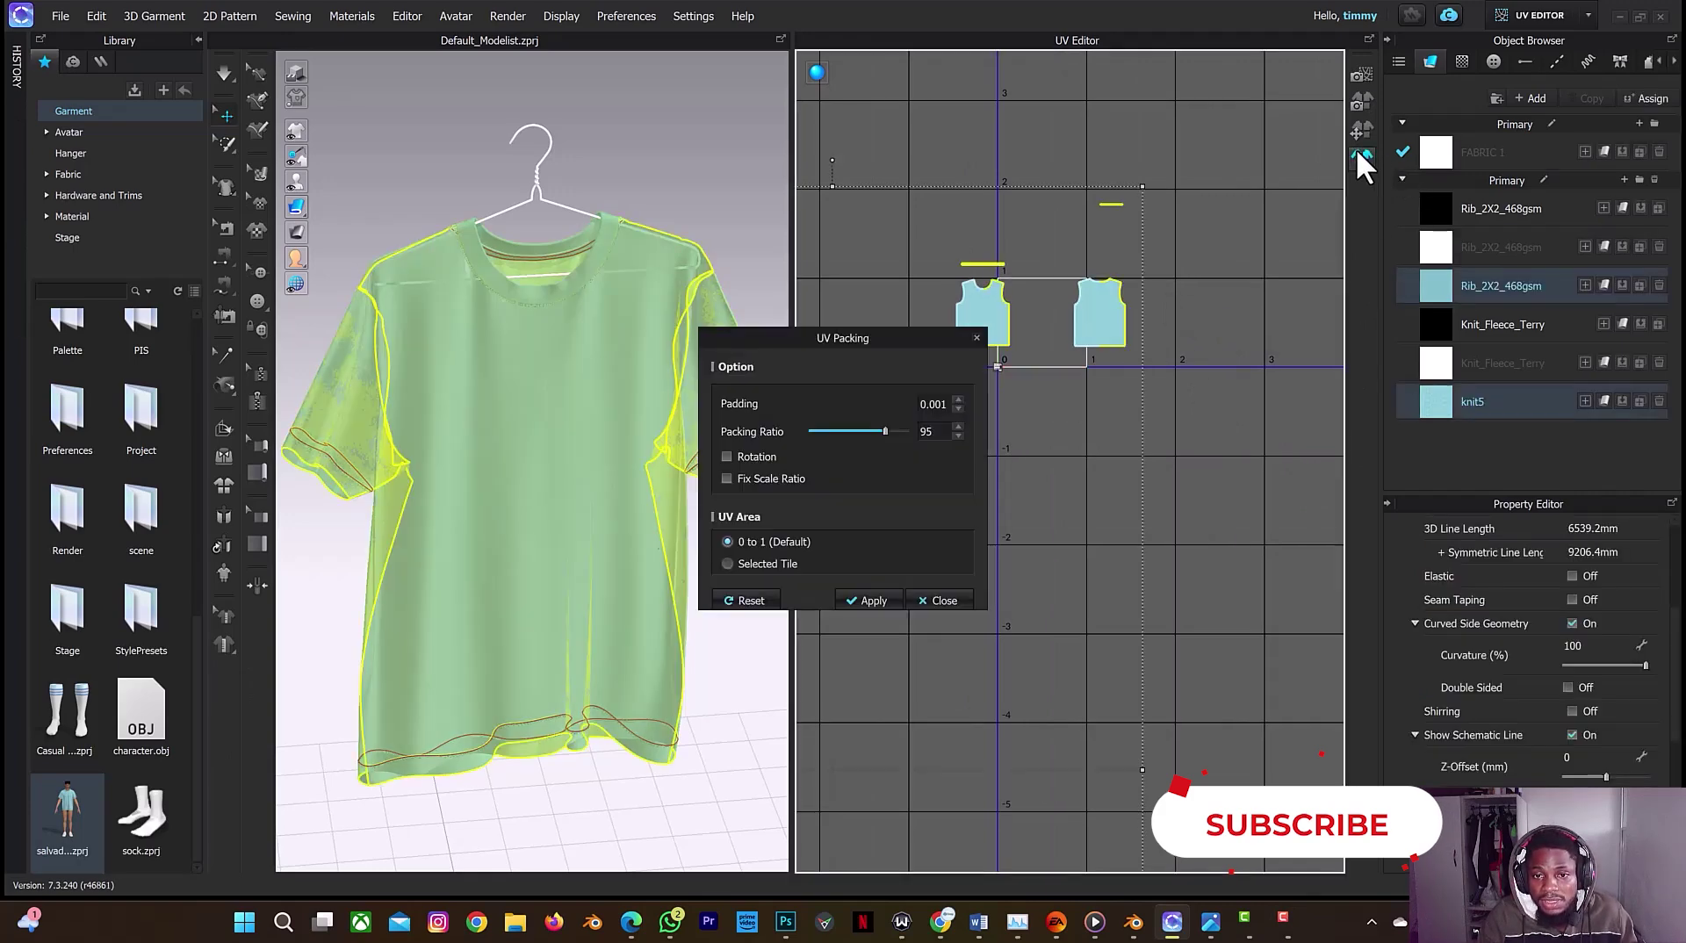
click(856, 598)
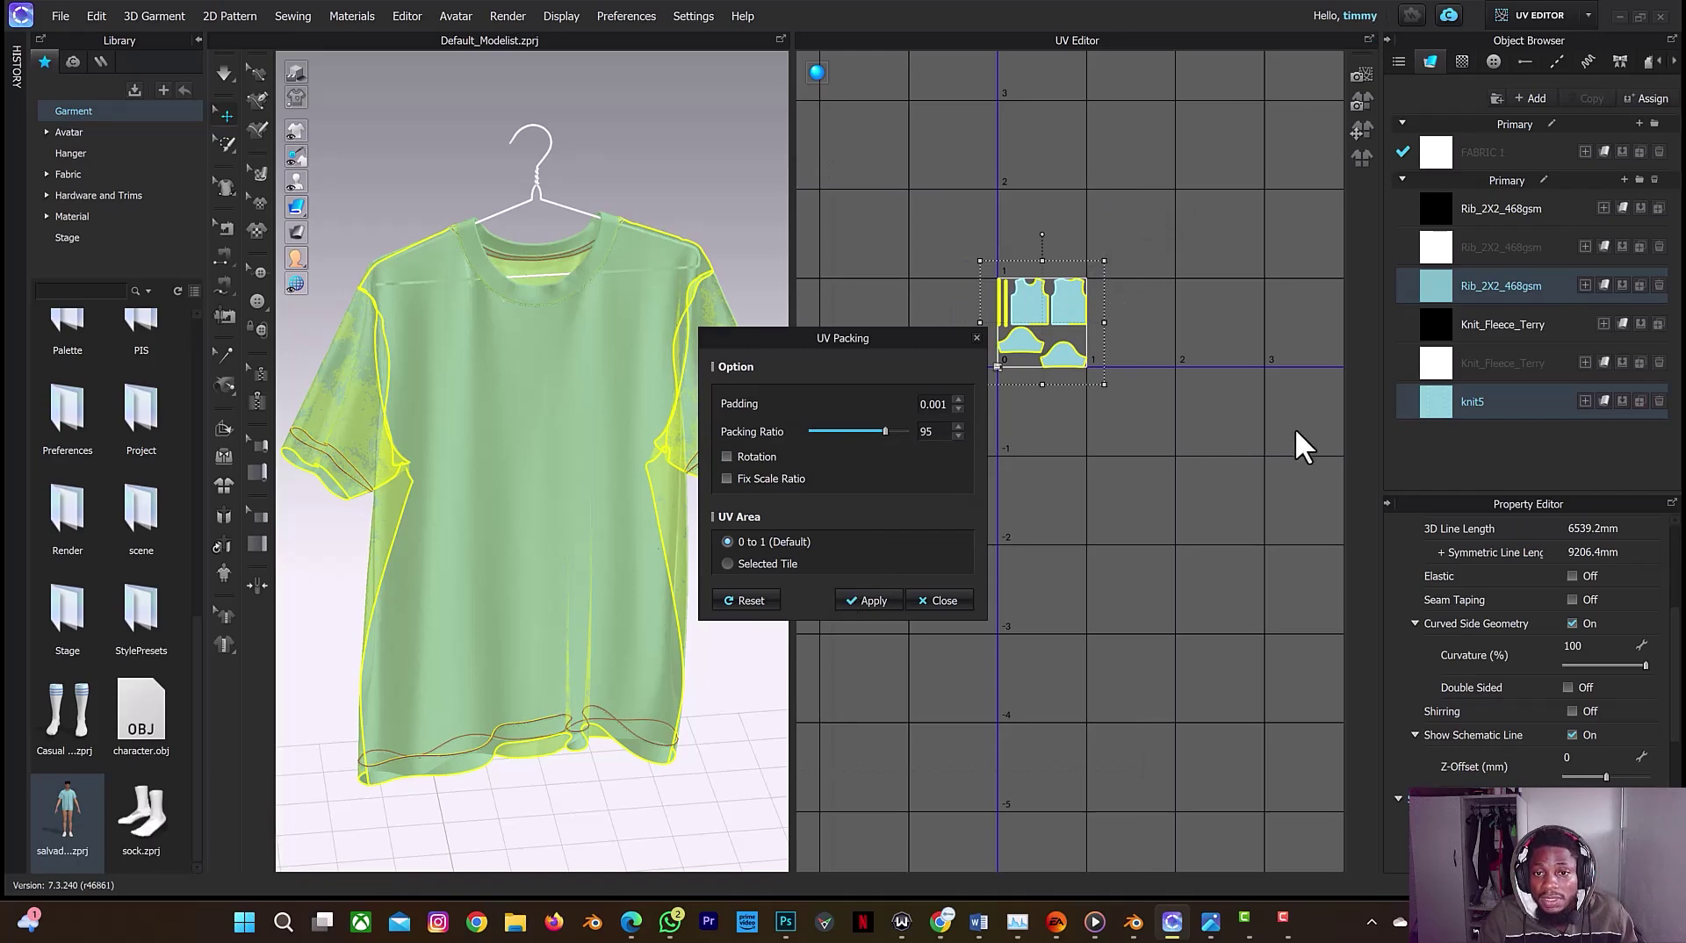
click(937, 600)
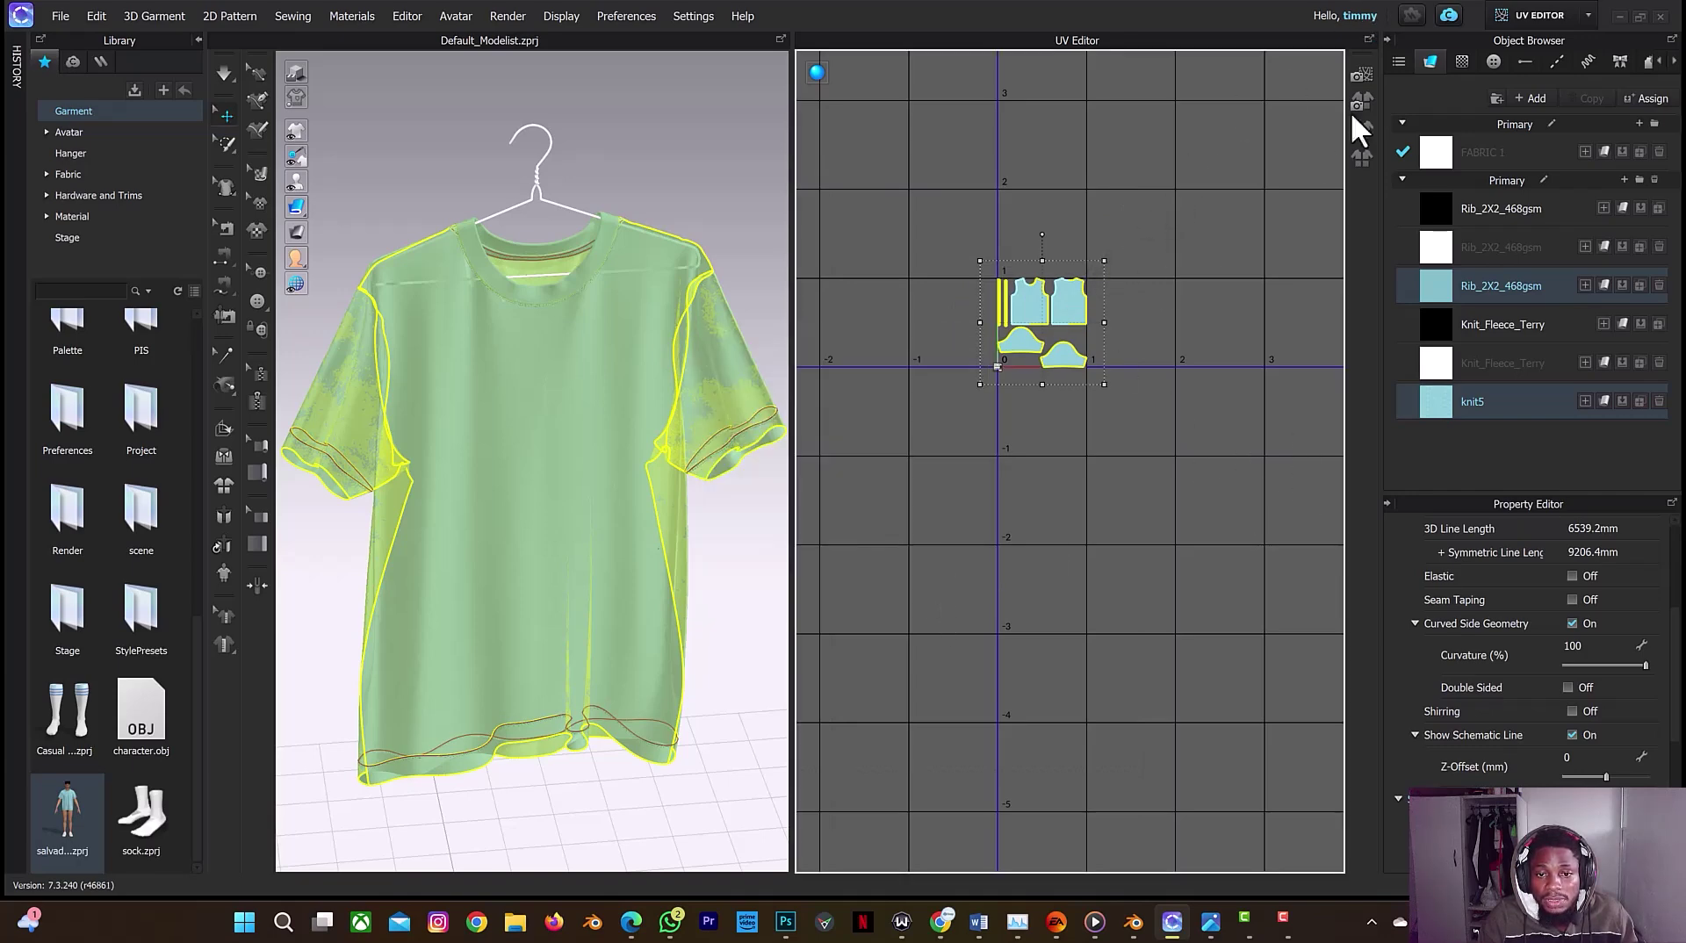
Step: Switch to the Animation workspace and set the simulation quality to Animation (Stable)
click(1519, 9)
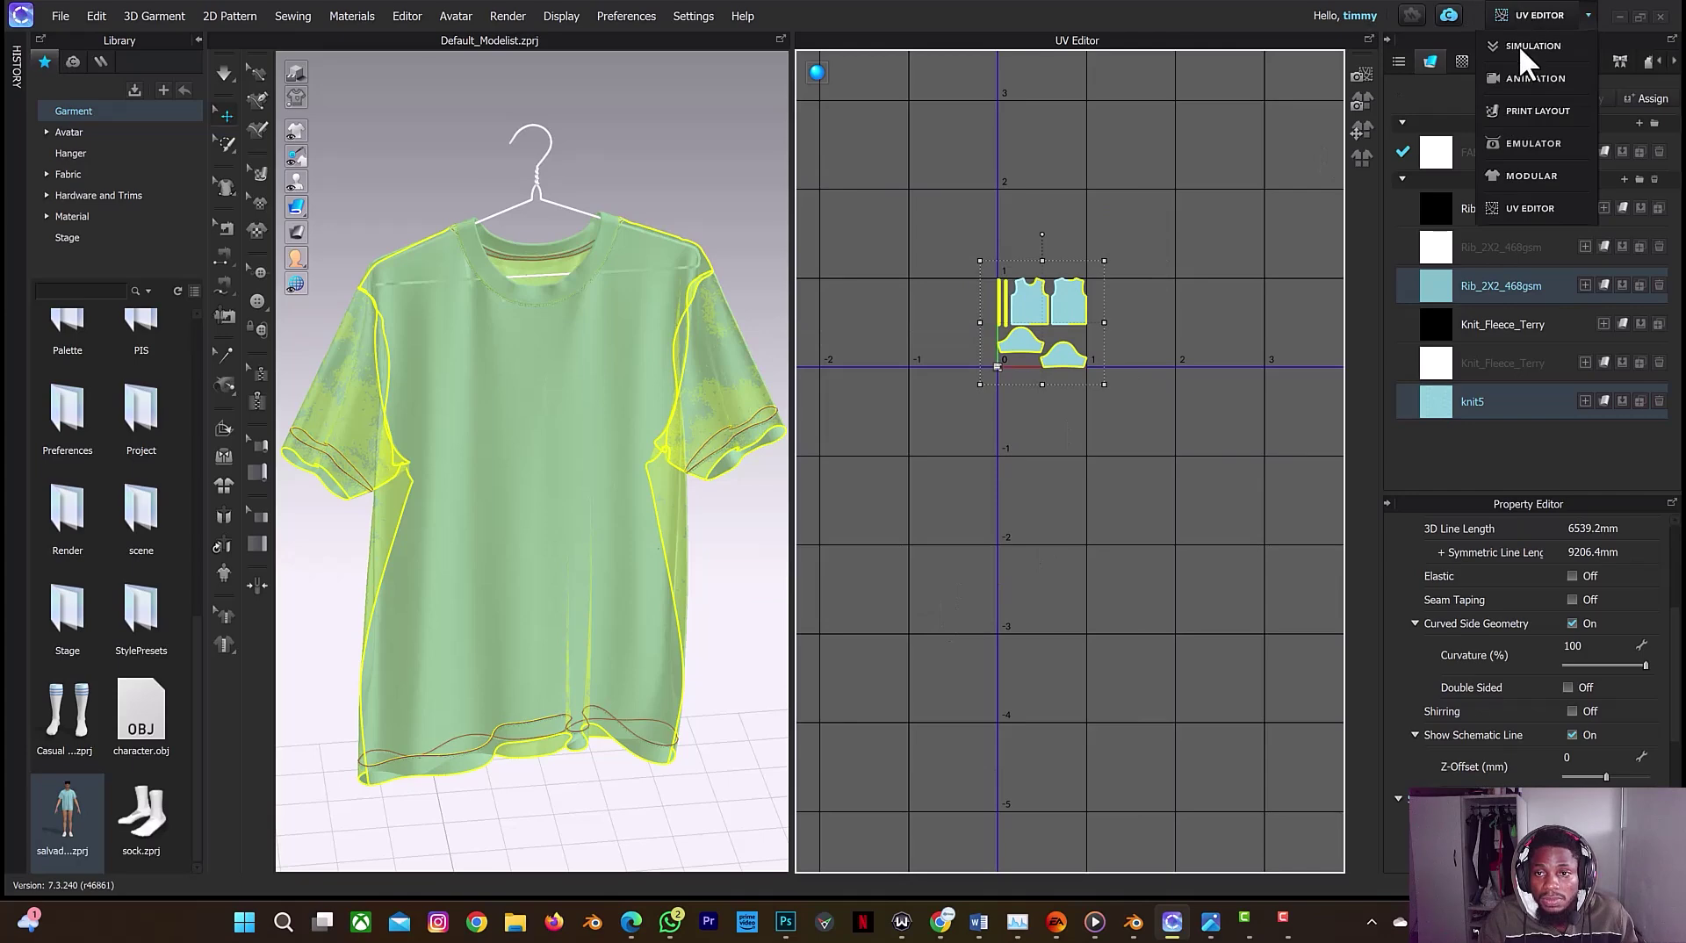
click(1525, 82)
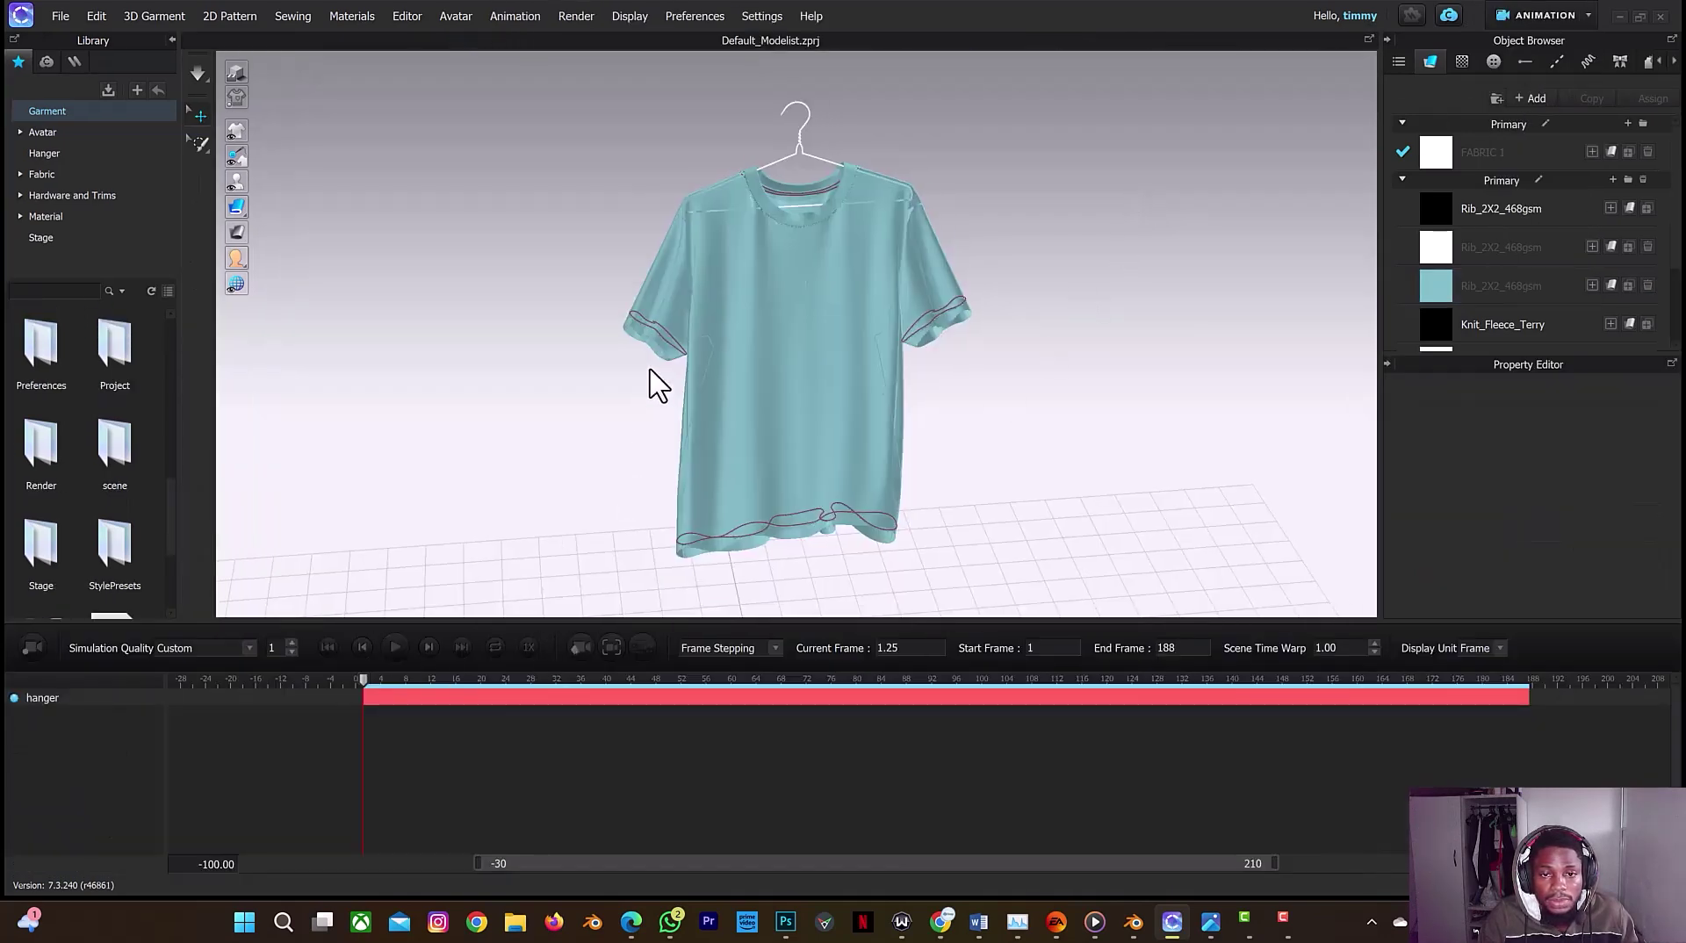
scroll(671, 380, down, 3)
scroll(671, 380, down, 3)
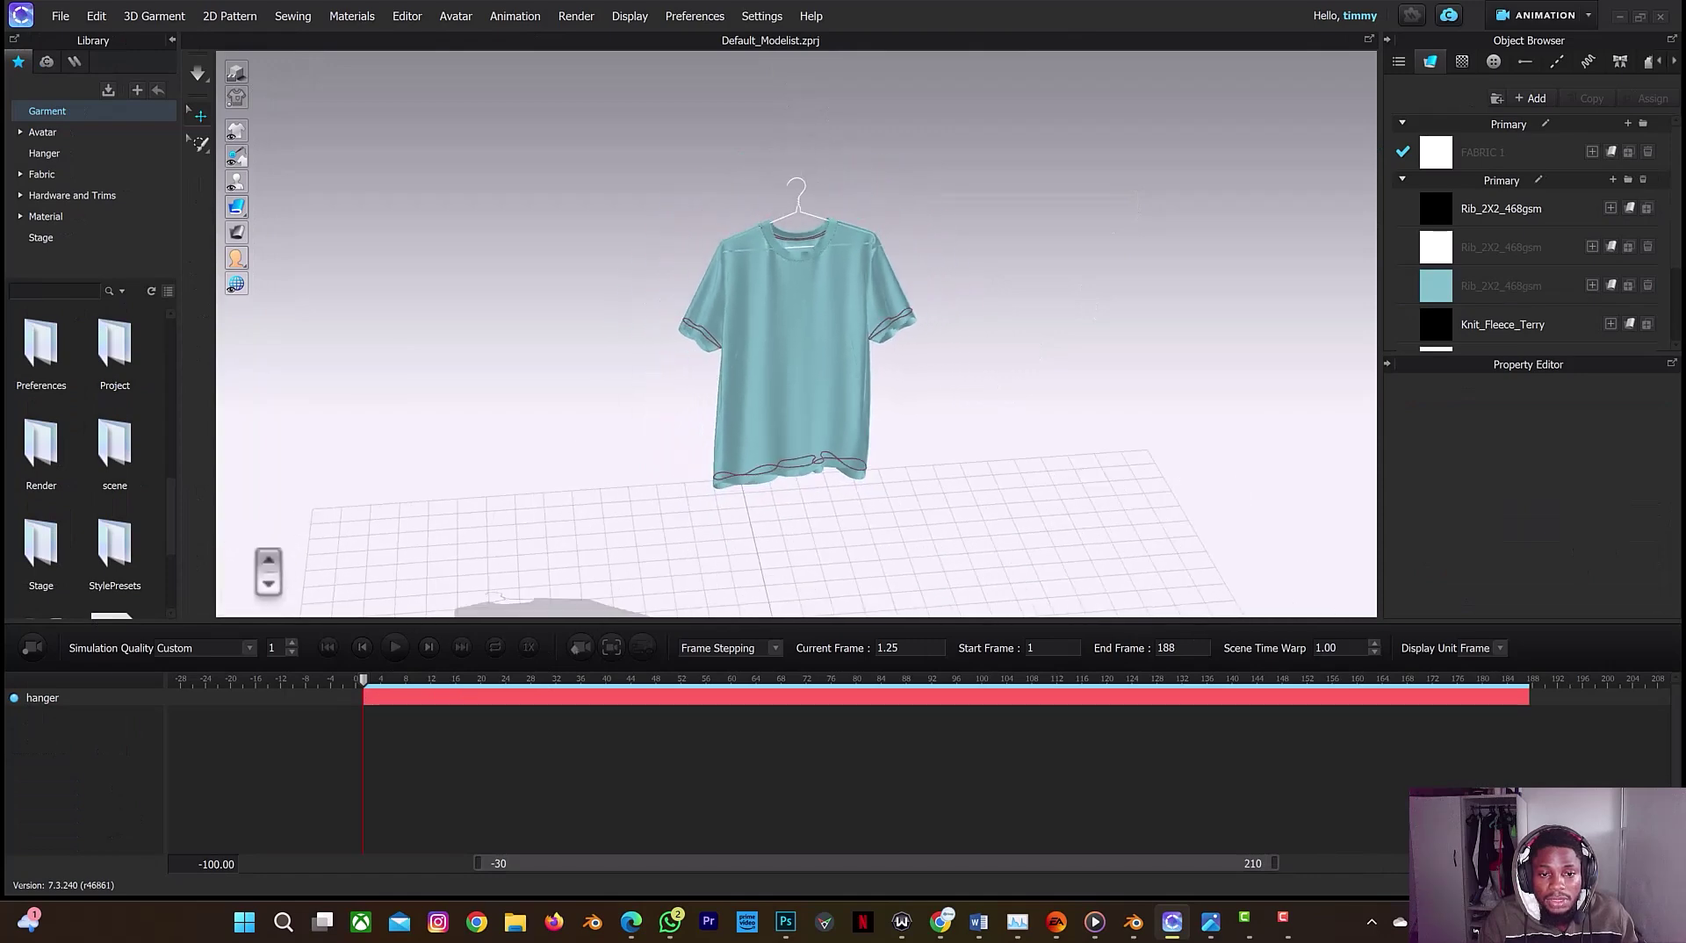
click(213, 650)
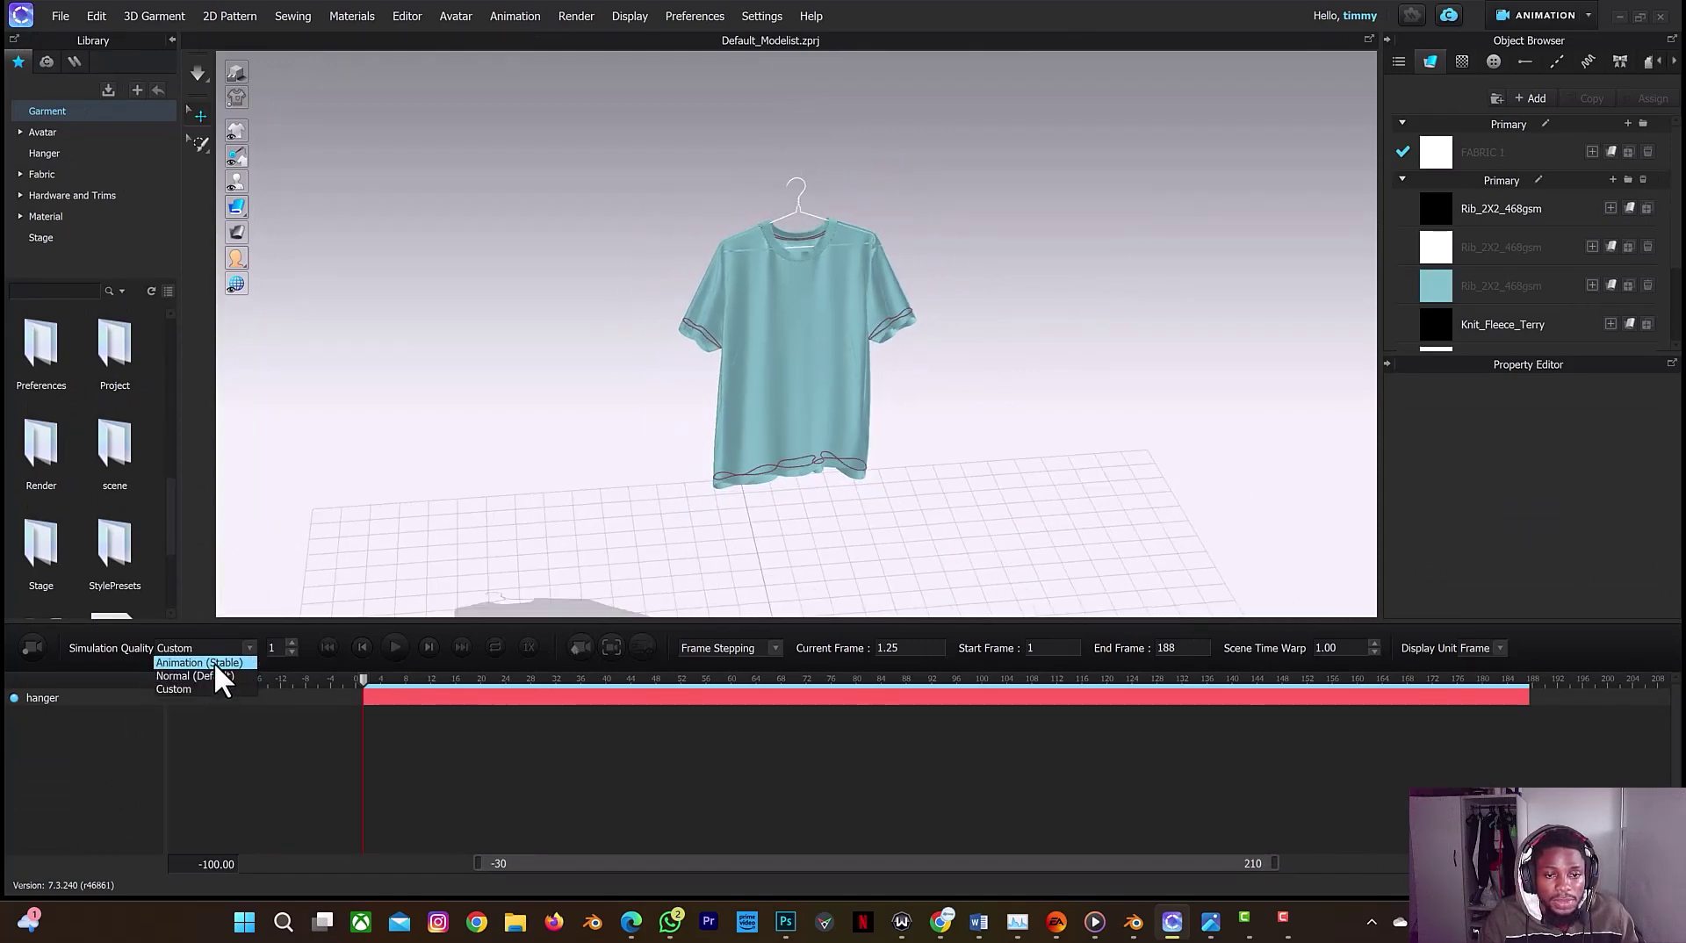
click(215, 664)
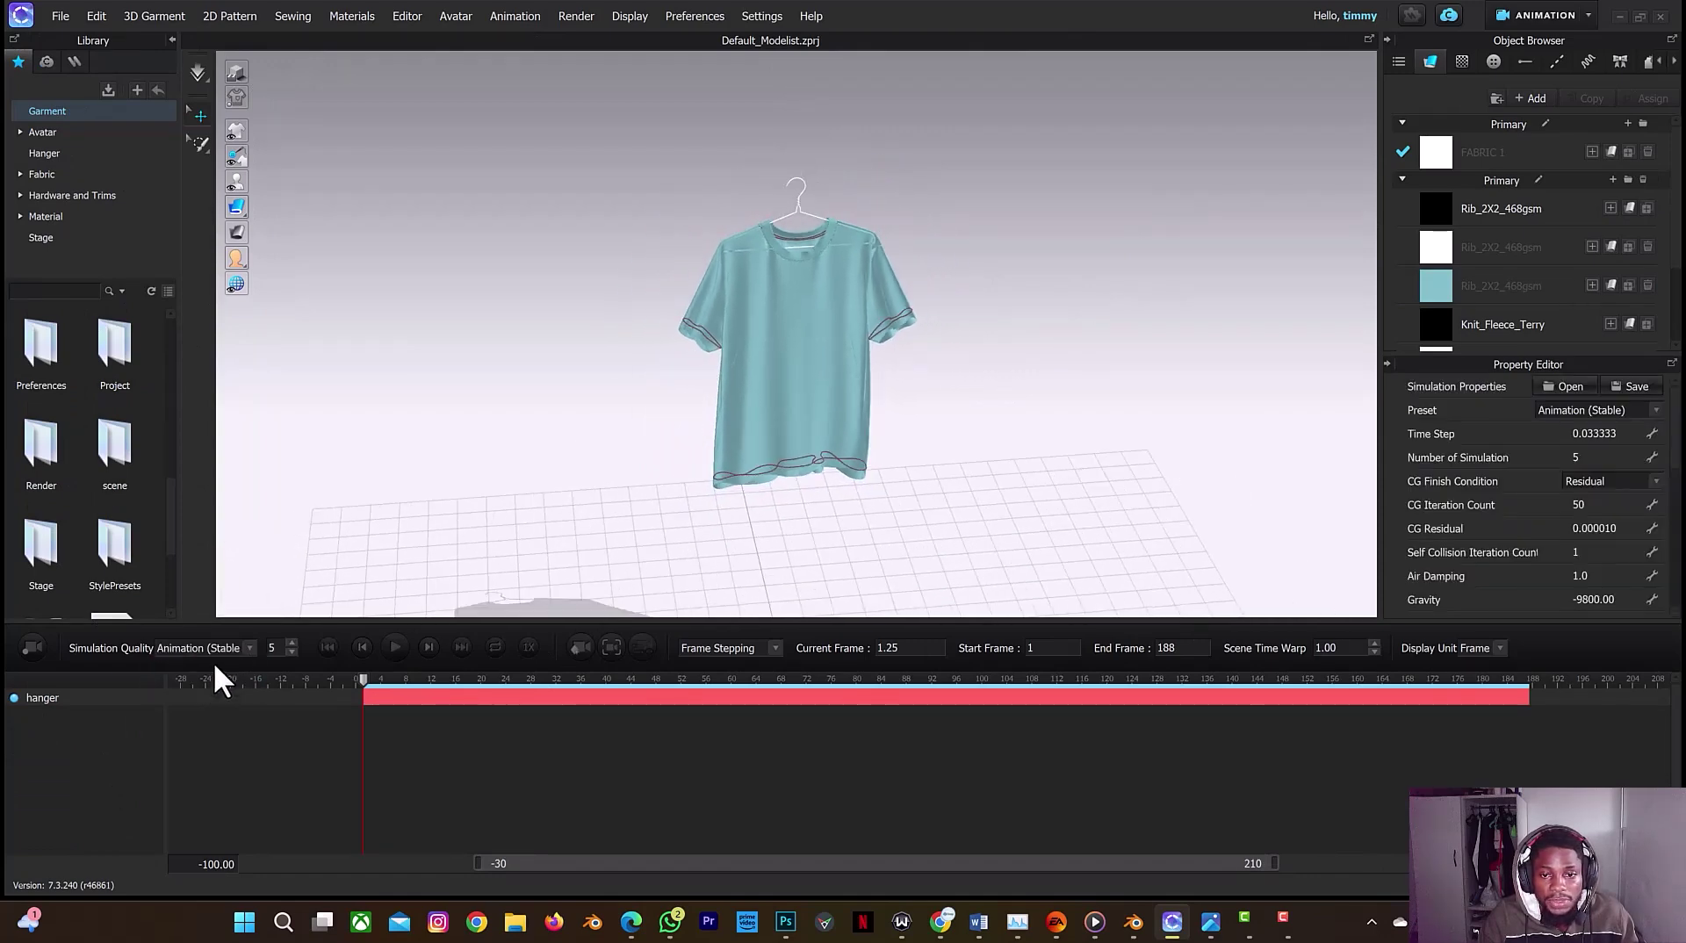
Step: Record the T-shirt's simulation on the rotating hanger and scrub through the timeline to review the motion
click(29, 650)
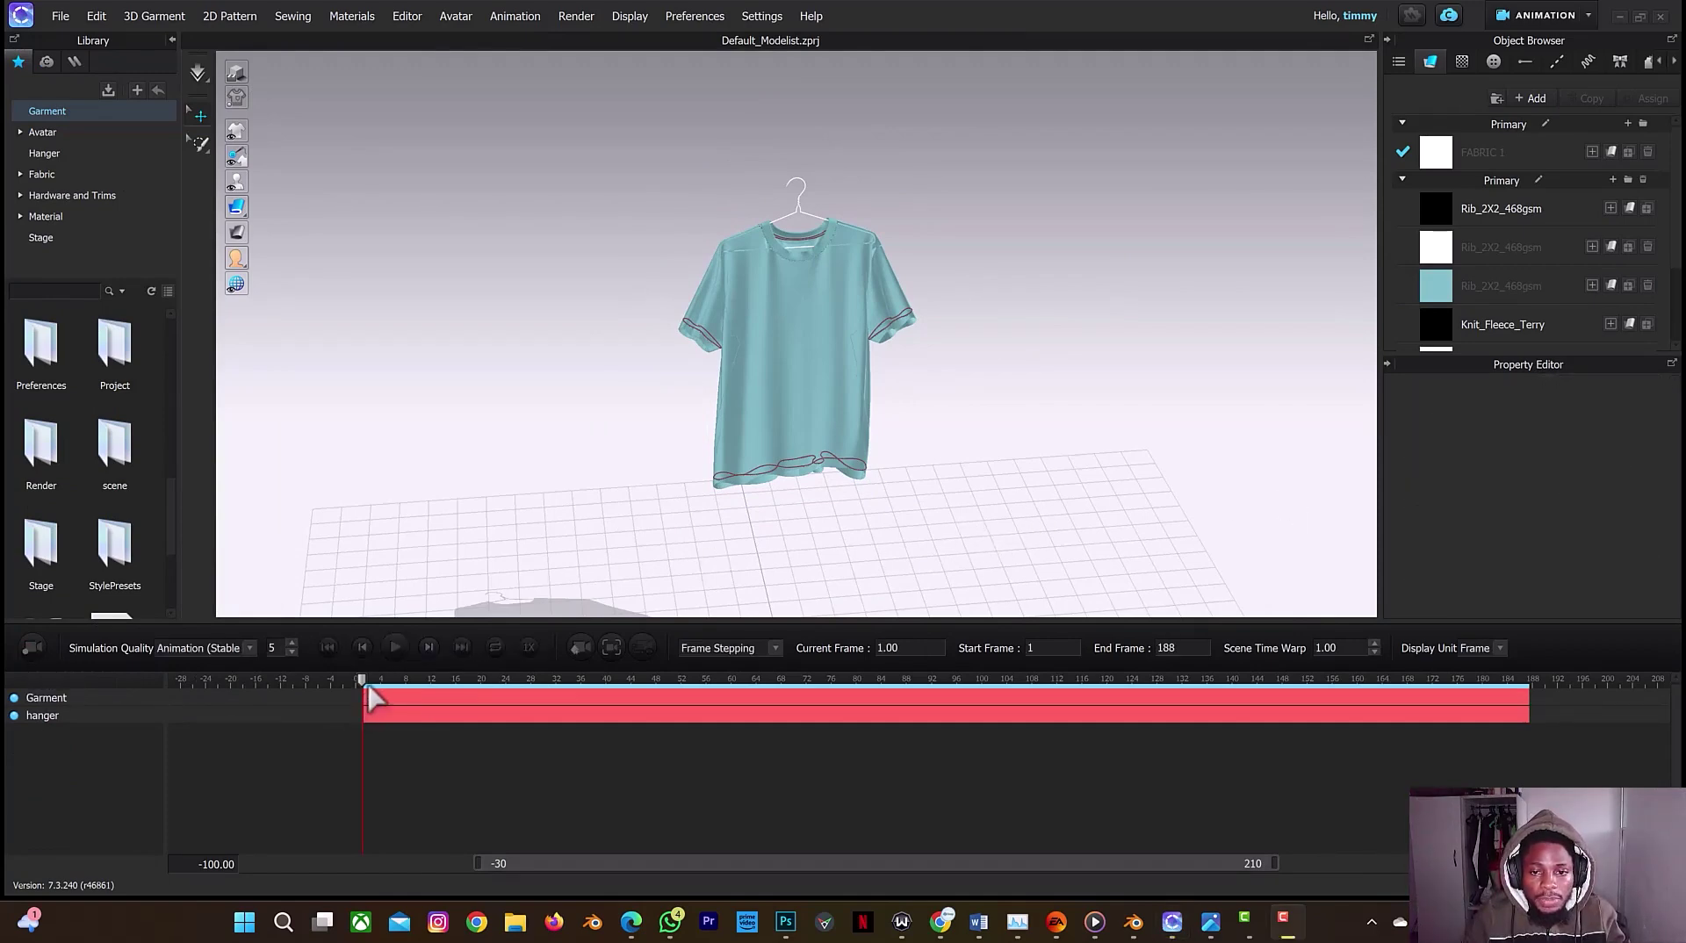
click(443, 680)
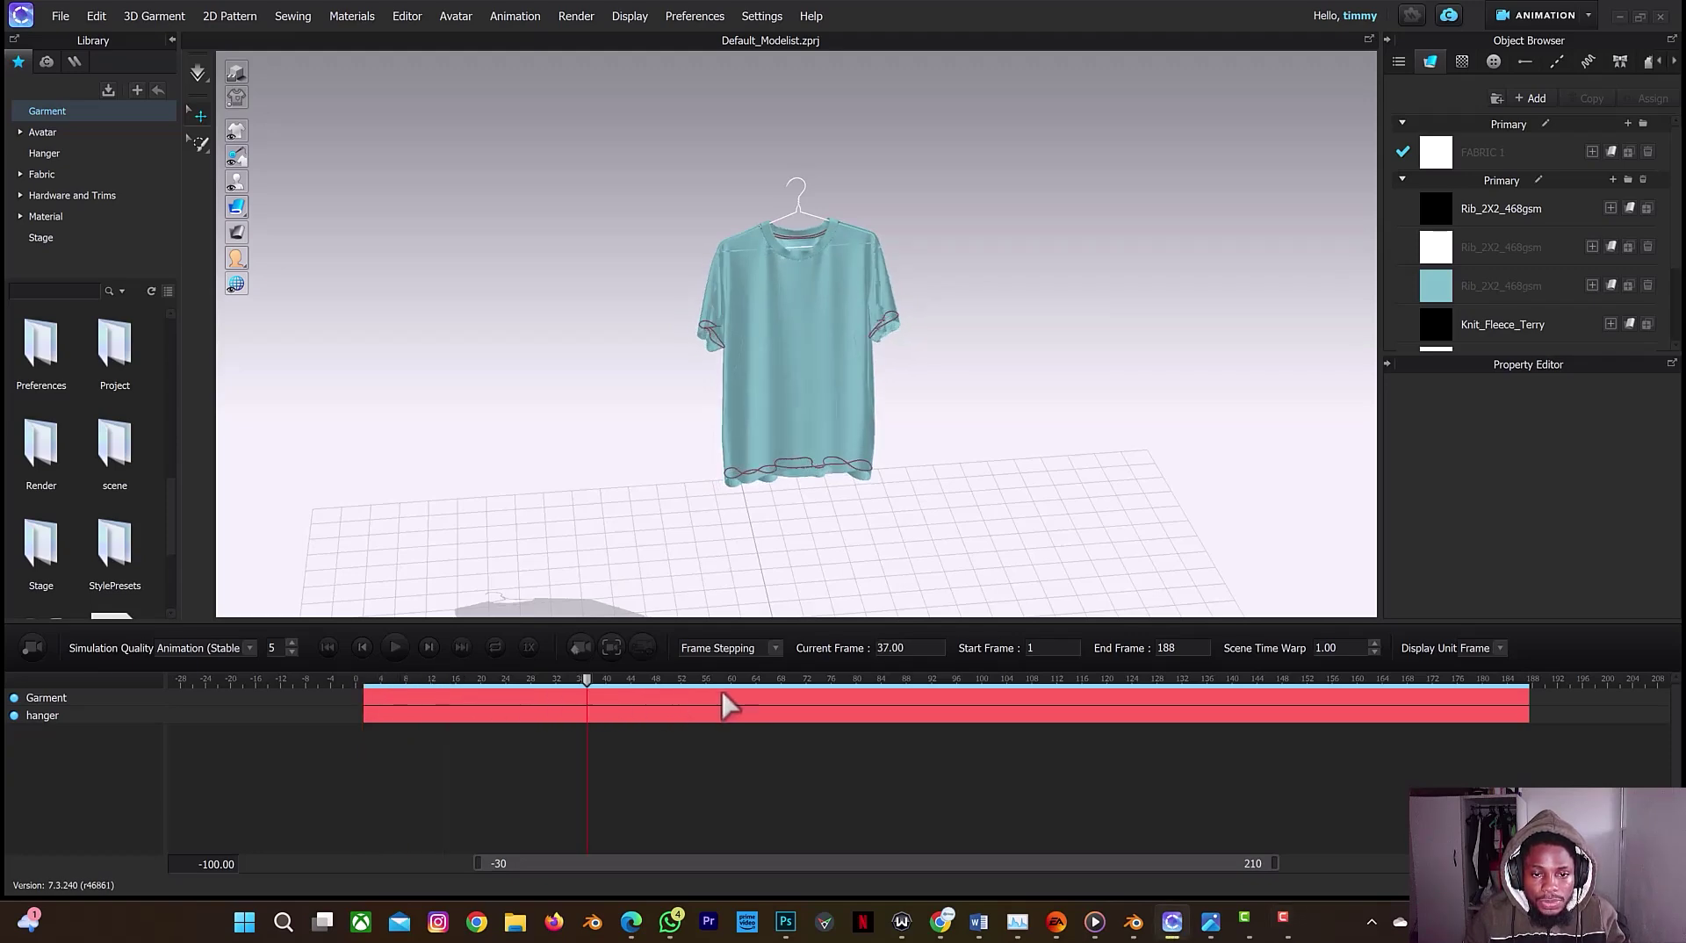
click(903, 702)
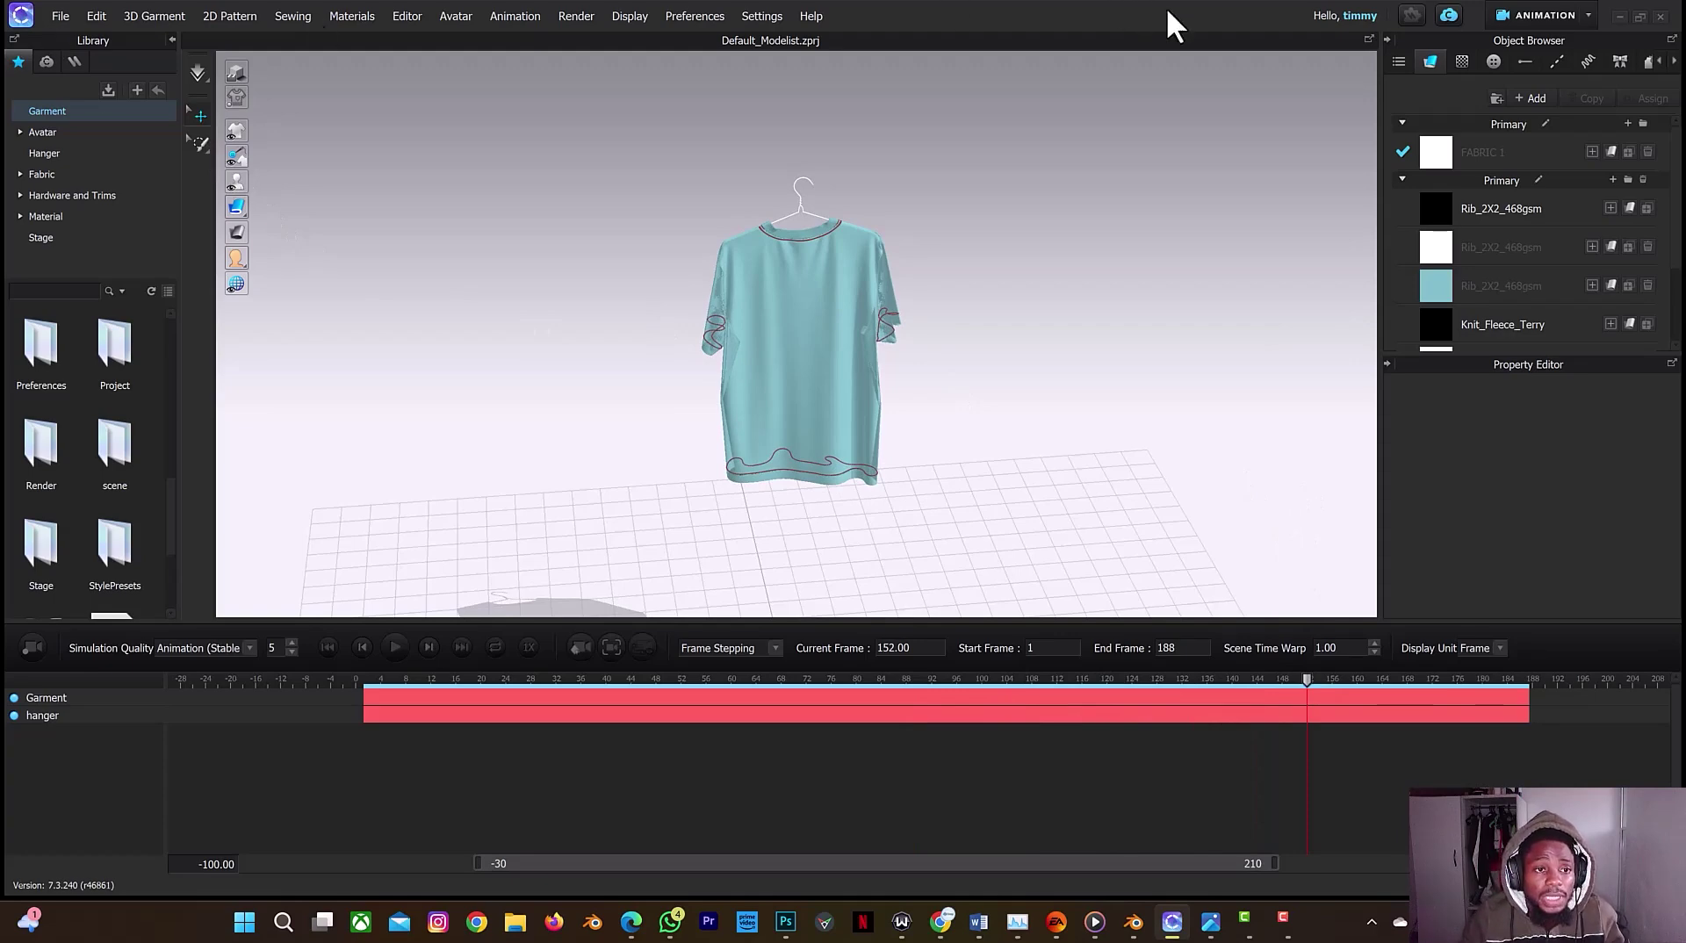
Step: Switch to the Simulation workspace and start an Alembic (OGAWA) export of the animated garment
click(1528, 15)
click(1524, 41)
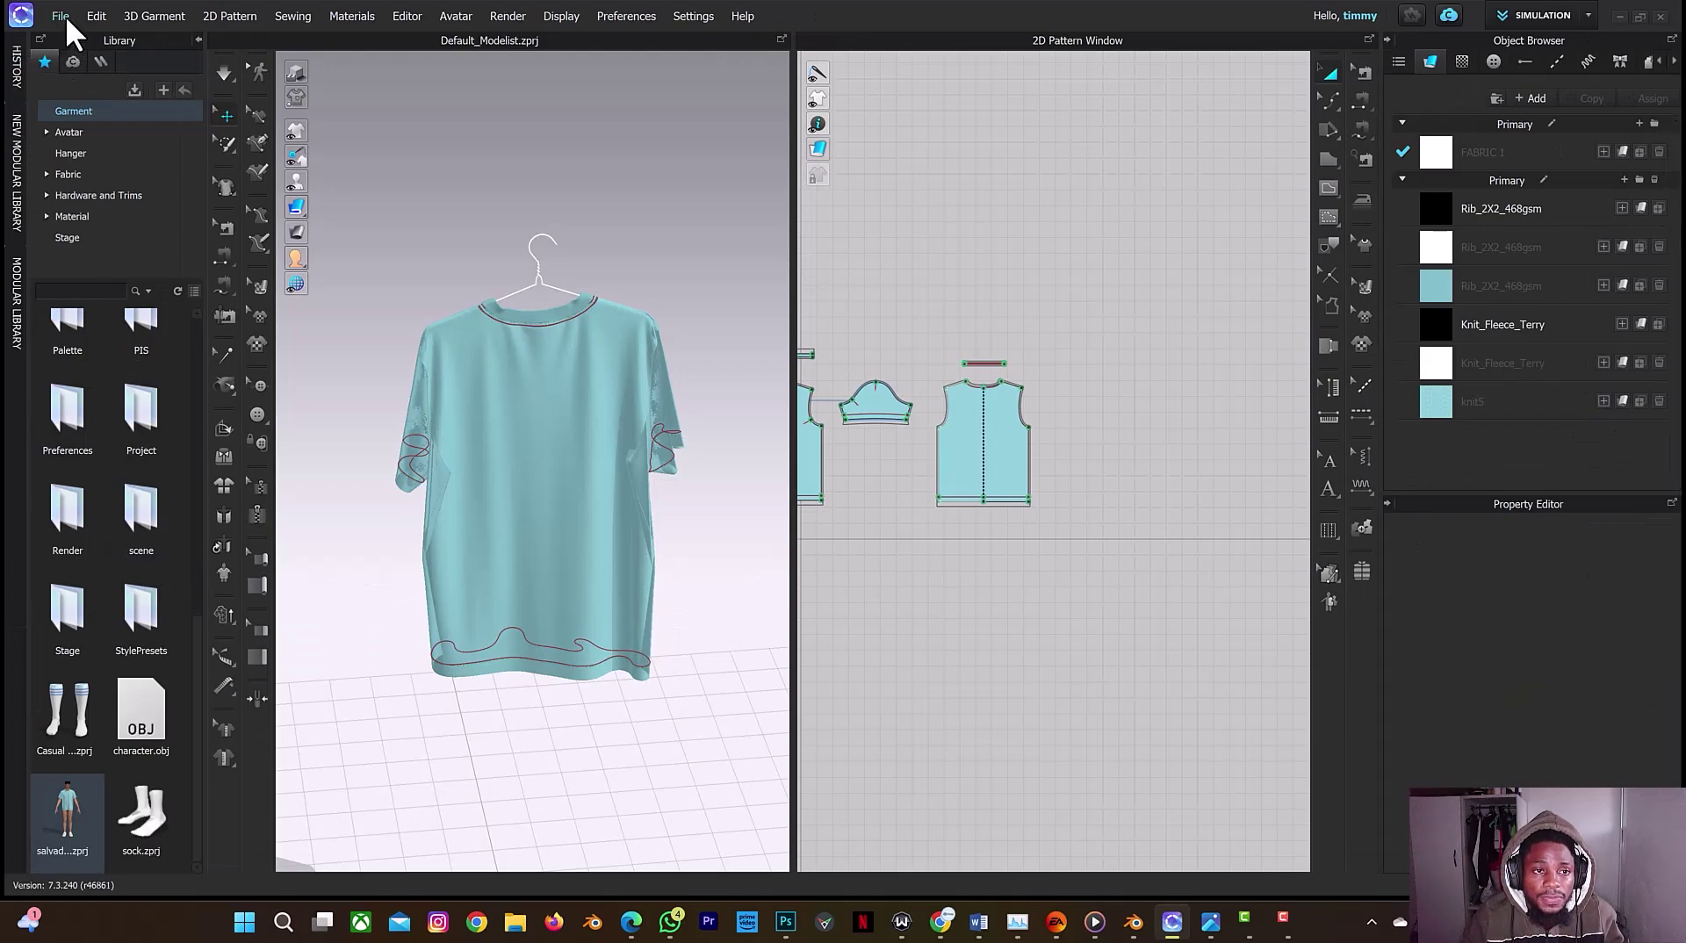
click(61, 16)
mouse_move(96, 198)
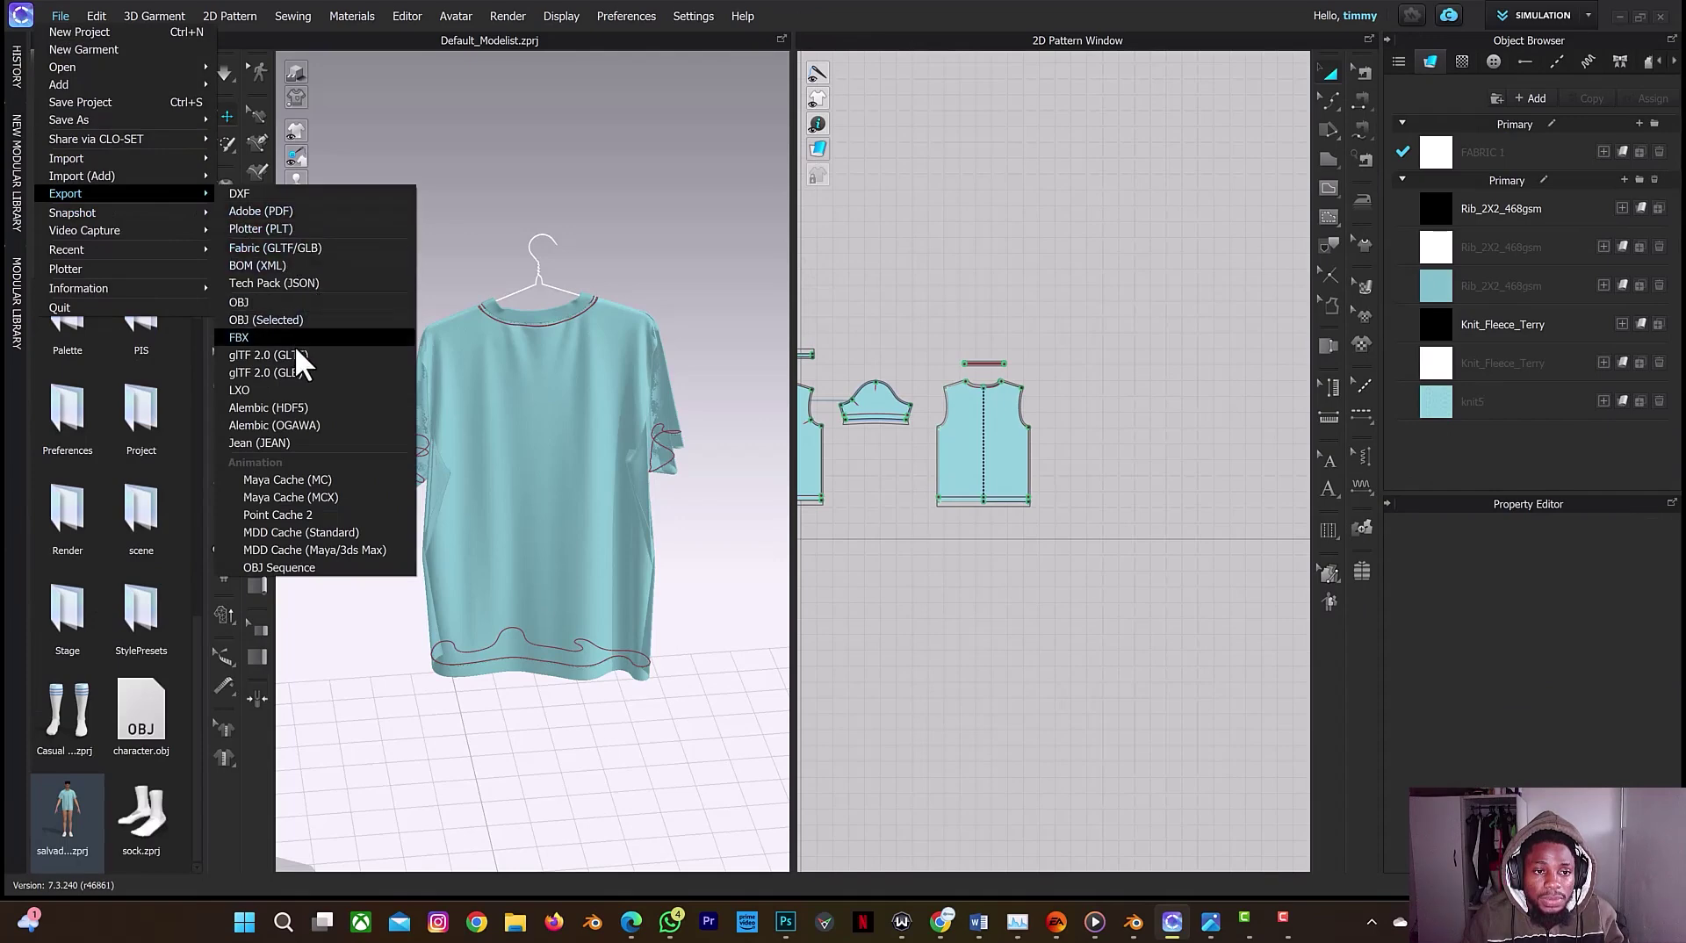
click(270, 421)
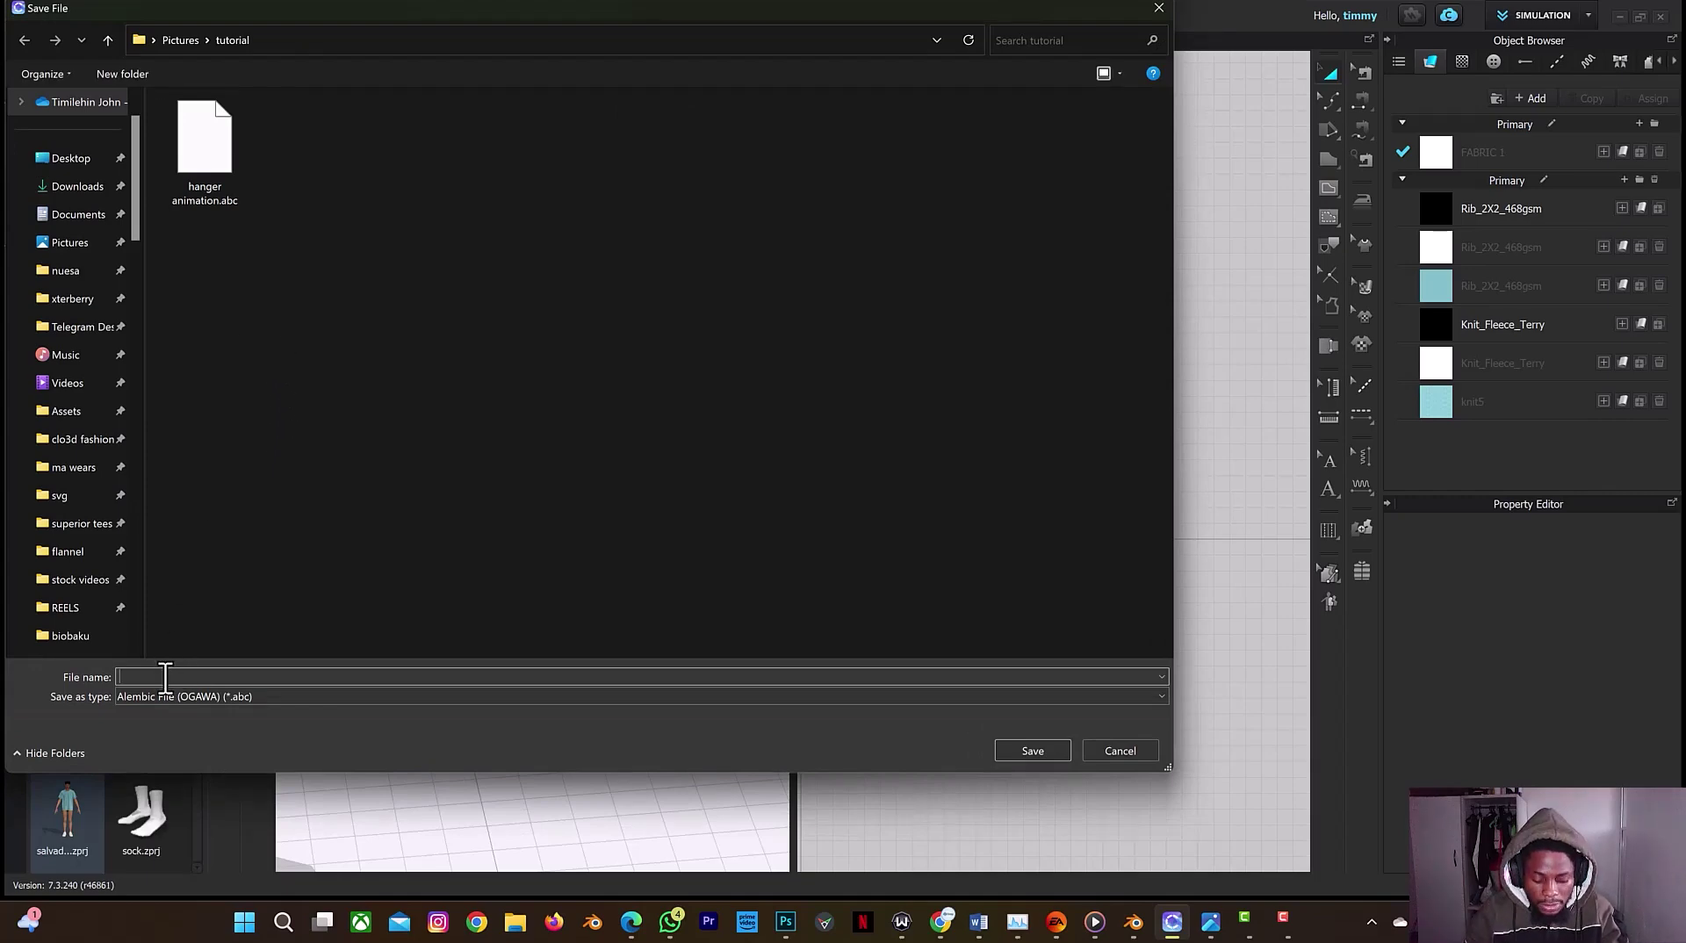
Step: Save the export as "tshirt" in Pictures\tutorial, using Thick, Unified UV Coordinates, metre scale, step 1.0 and the Entire Region of the animation
text(thsir)
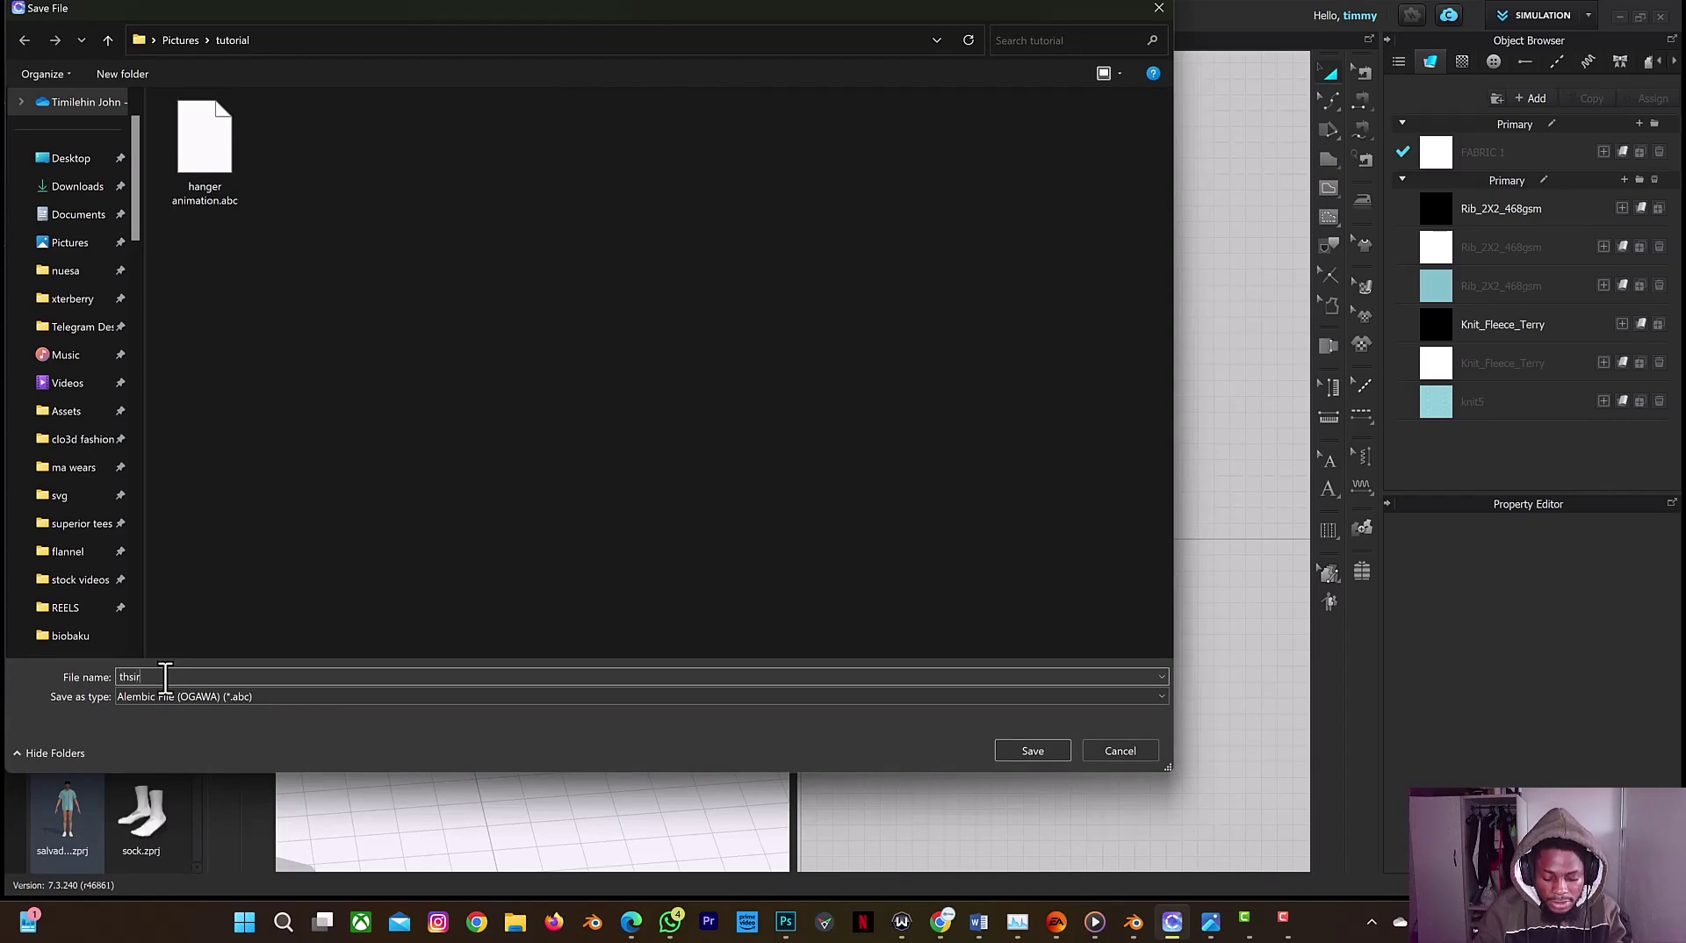
text(t)
key(BackSpace)
key(BackSpace)
key(BackSpace)
text(shirt)
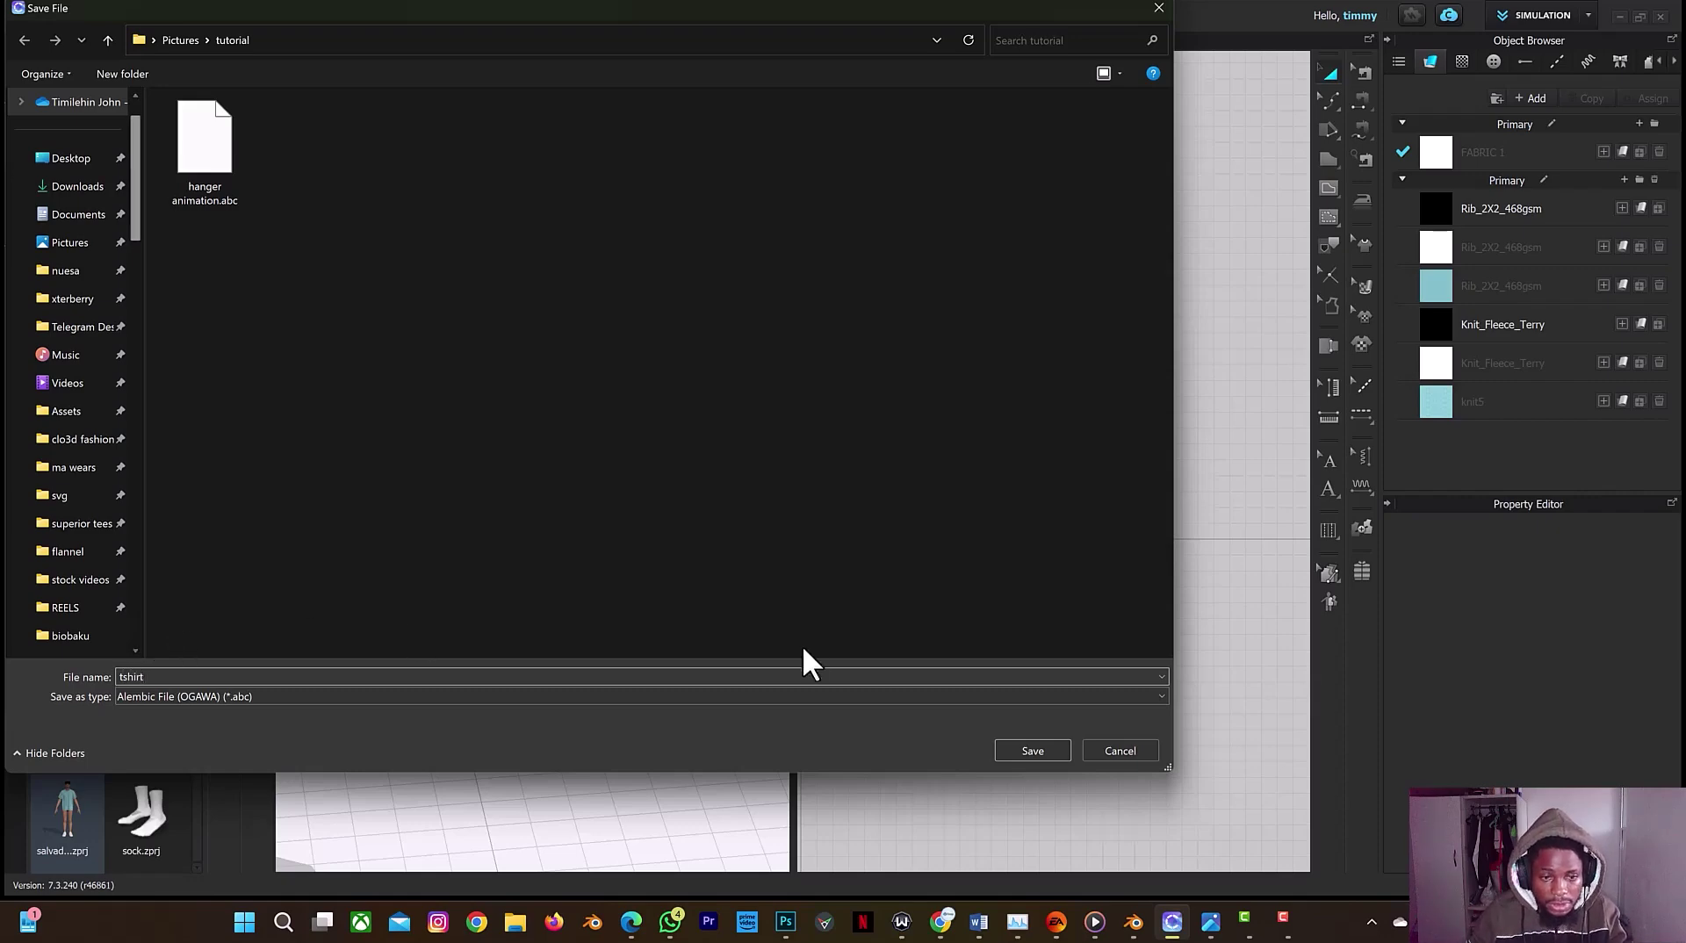
click(1034, 751)
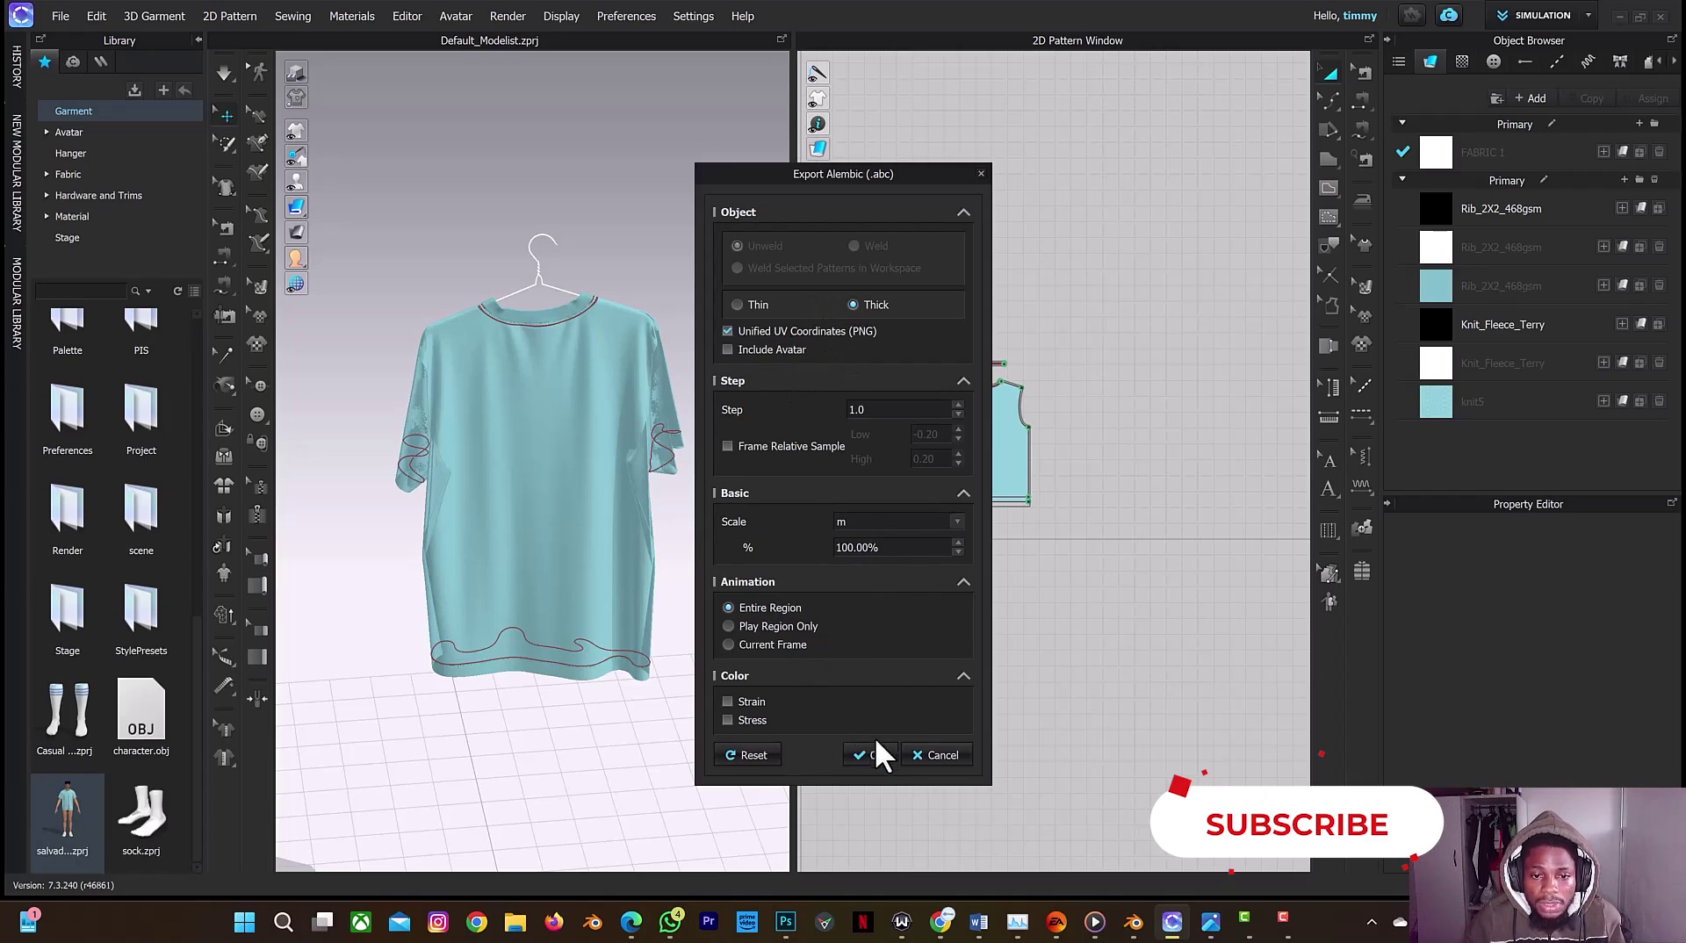
click(884, 761)
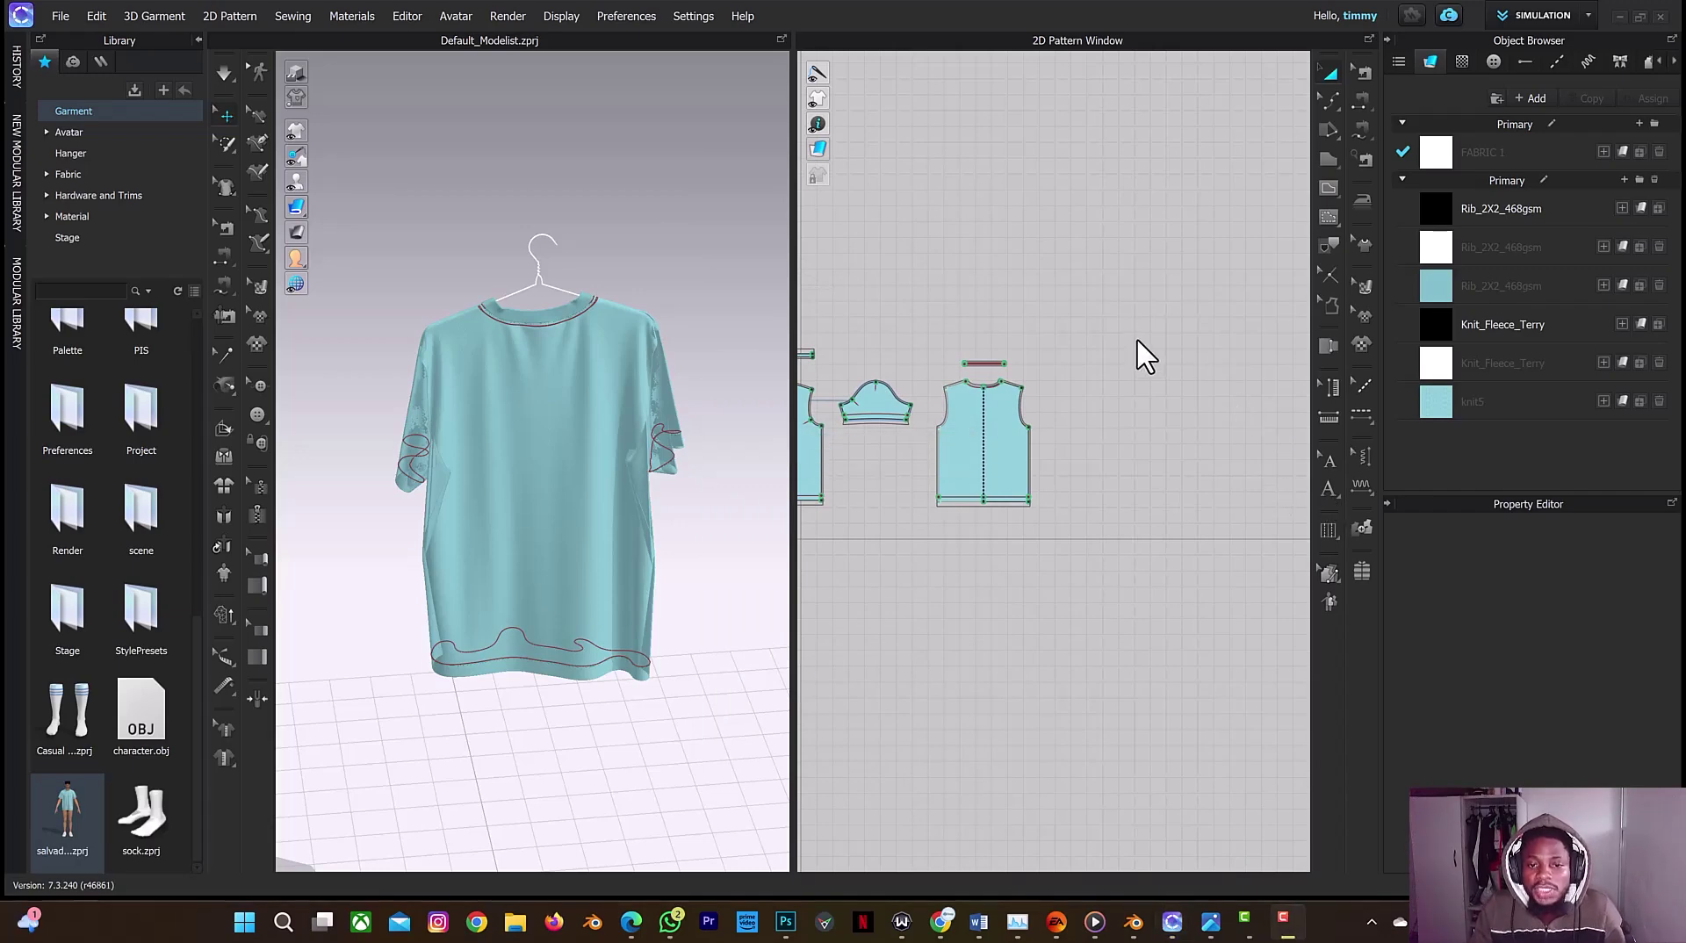
Step: Switch to the UV Editor workspace and open the Bake Textures settings
click(1518, 21)
click(1515, 211)
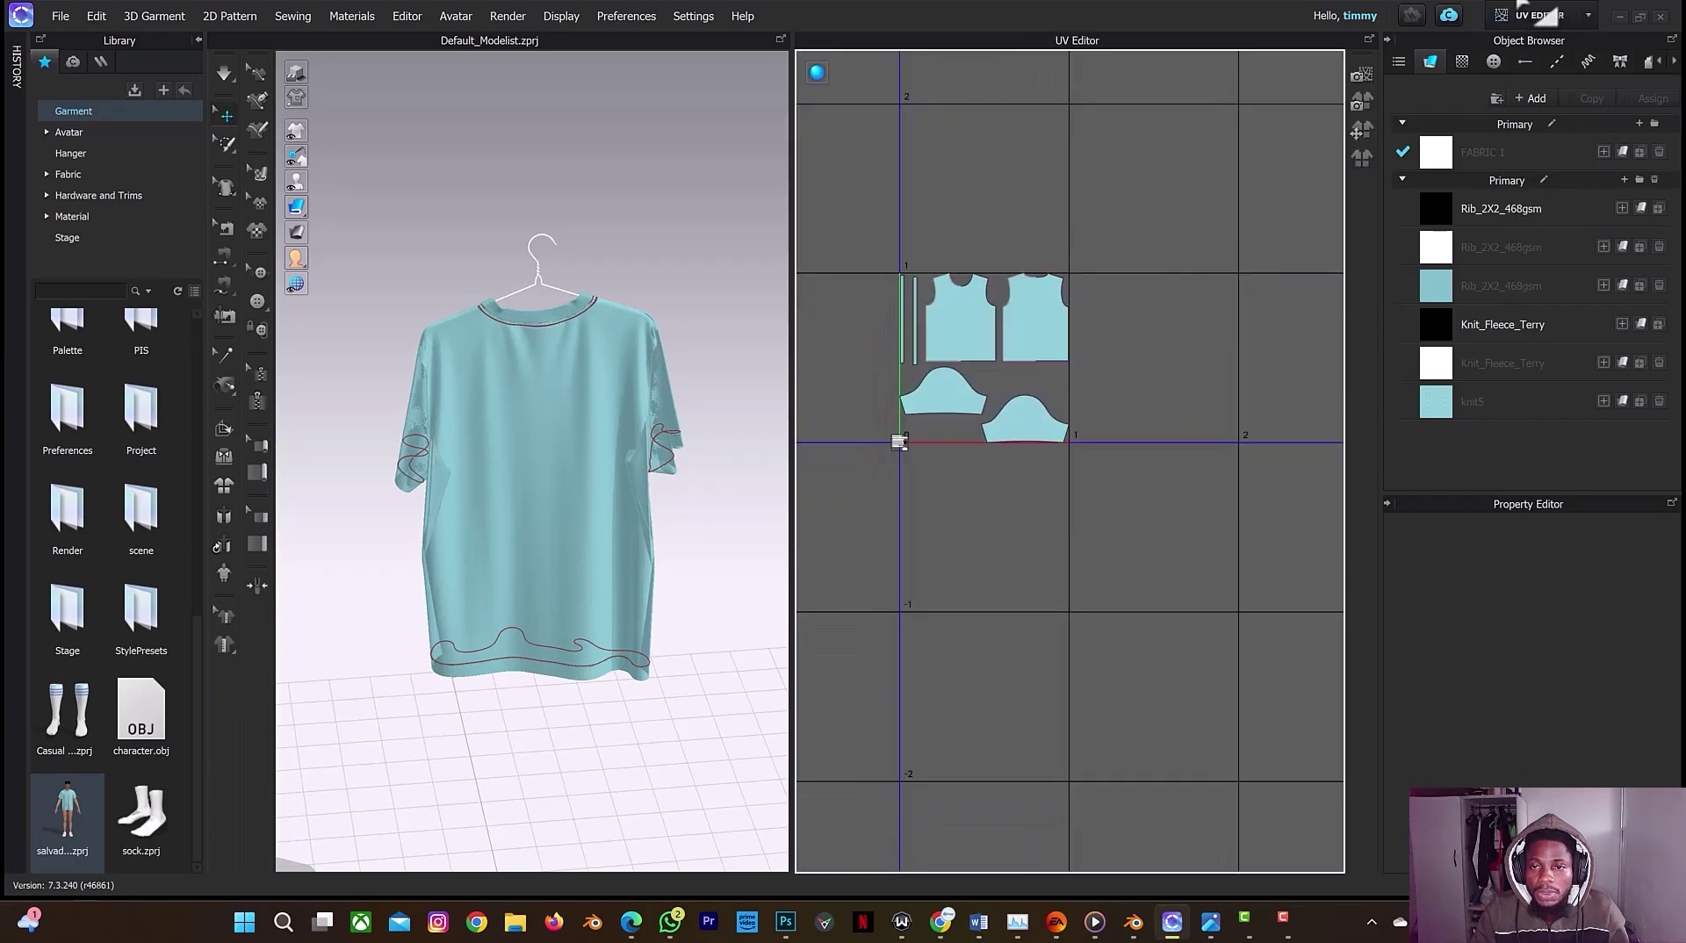
click(1358, 104)
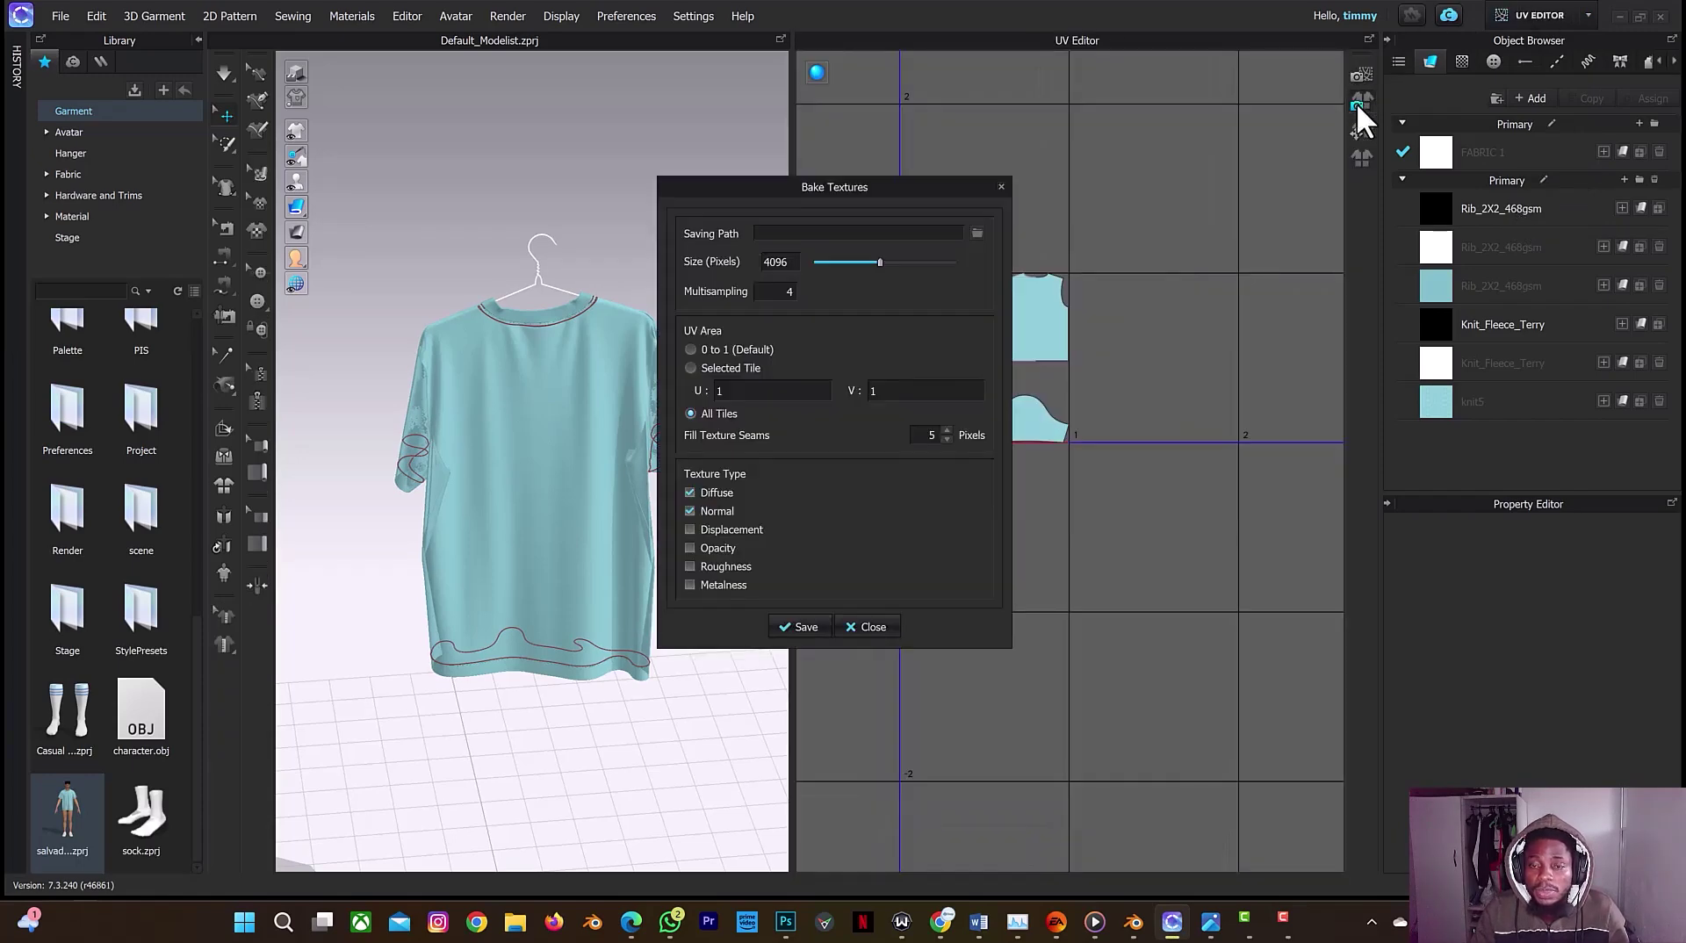
Step: Set the texture saving path to "tee" in Pictures\tutorial and bake the 4096-pixel Diffuse and Normal maps for all tiles
click(975, 232)
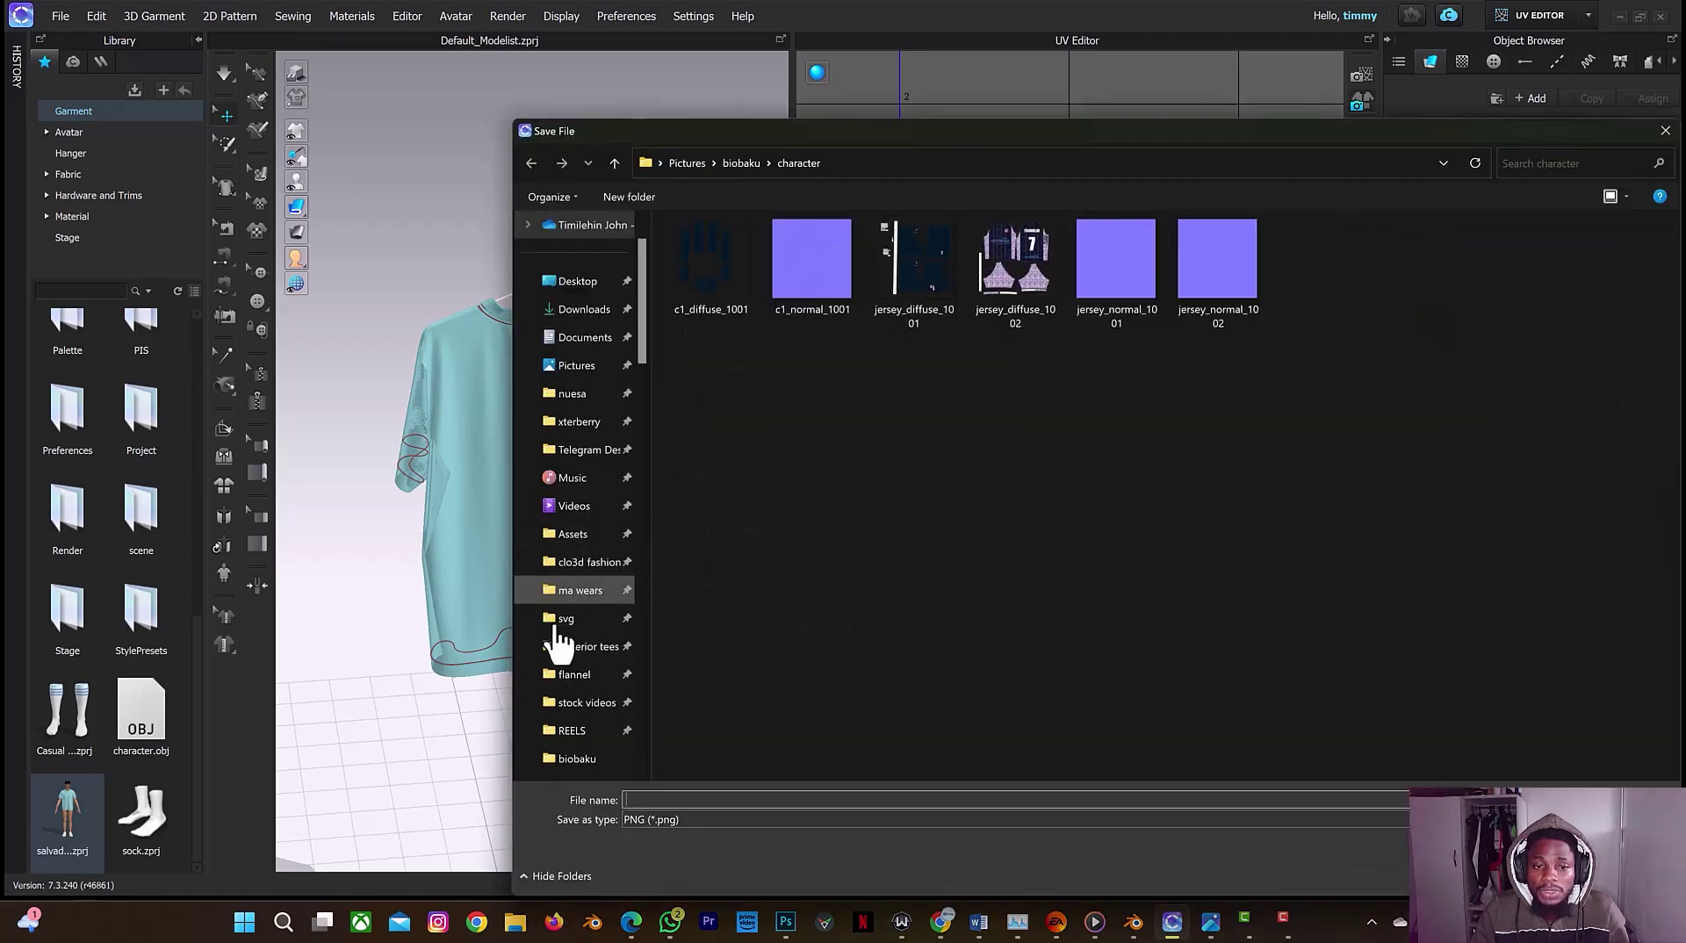
scroll(571, 712, down, 1)
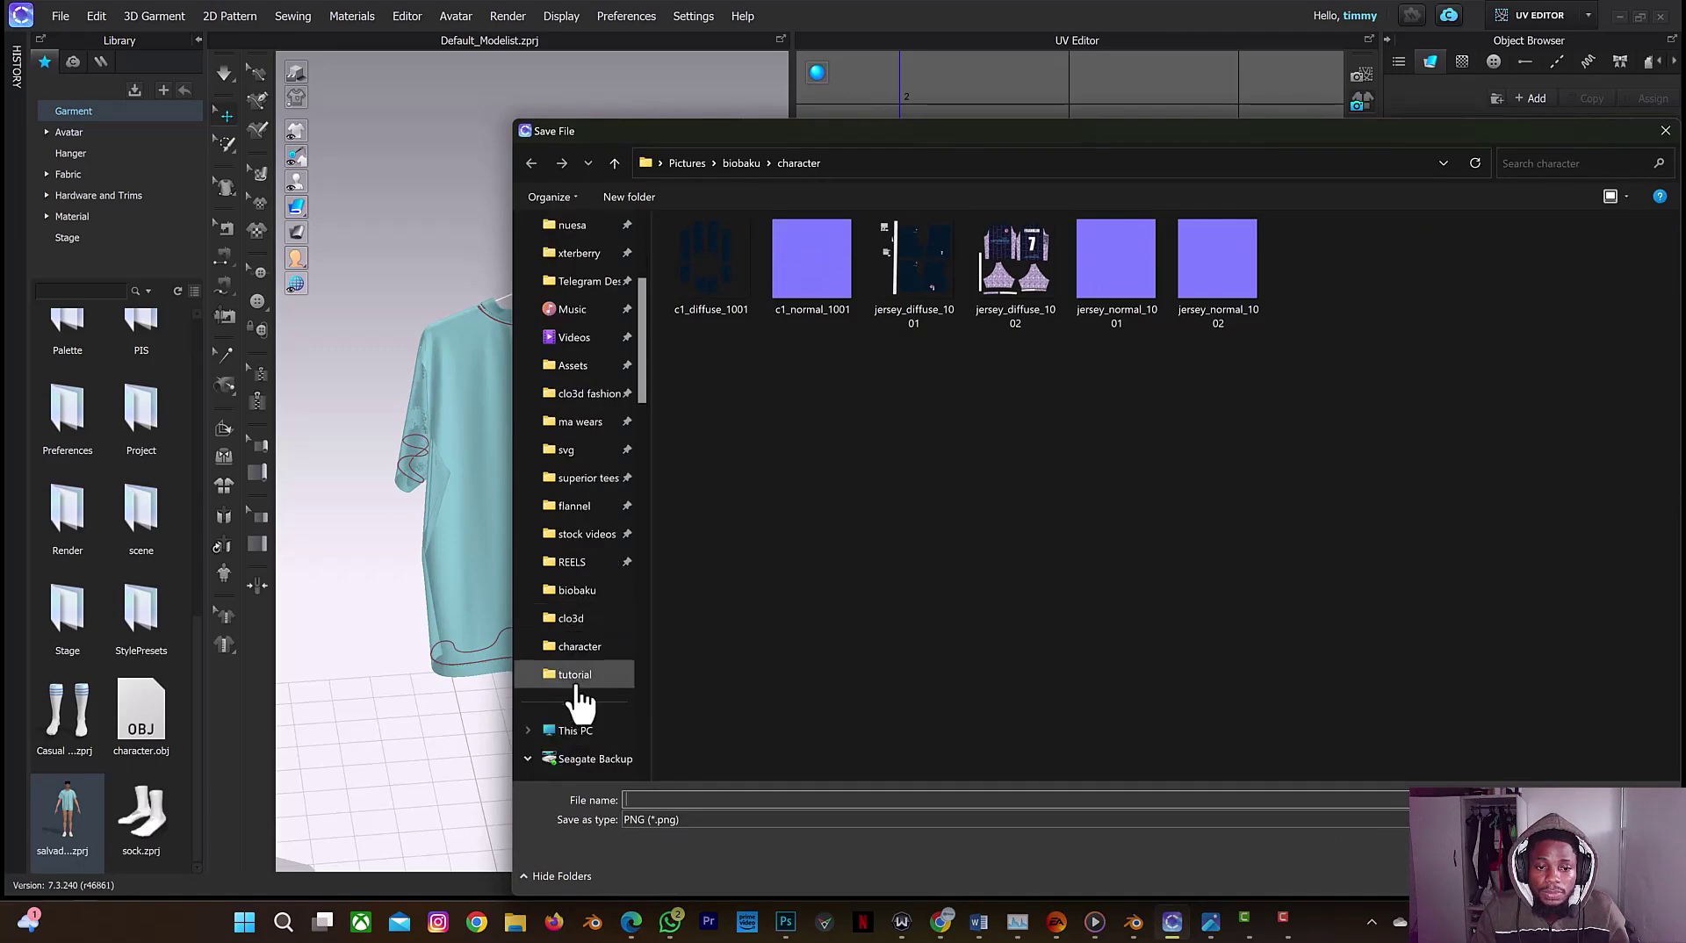
click(579, 685)
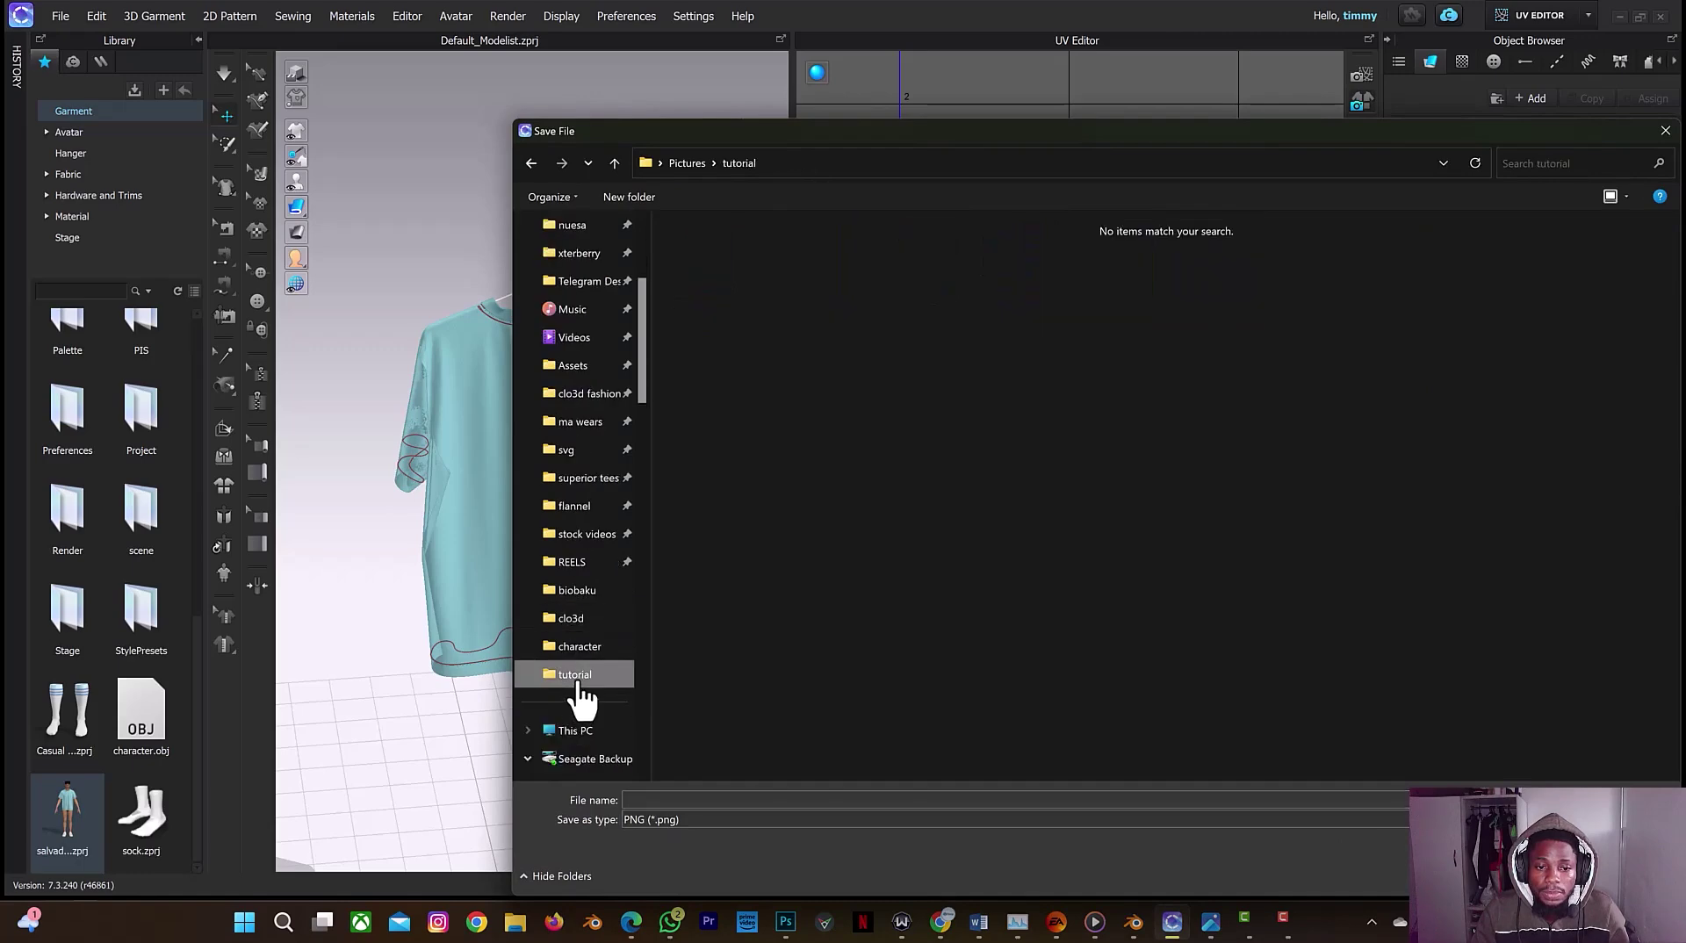
click(669, 800)
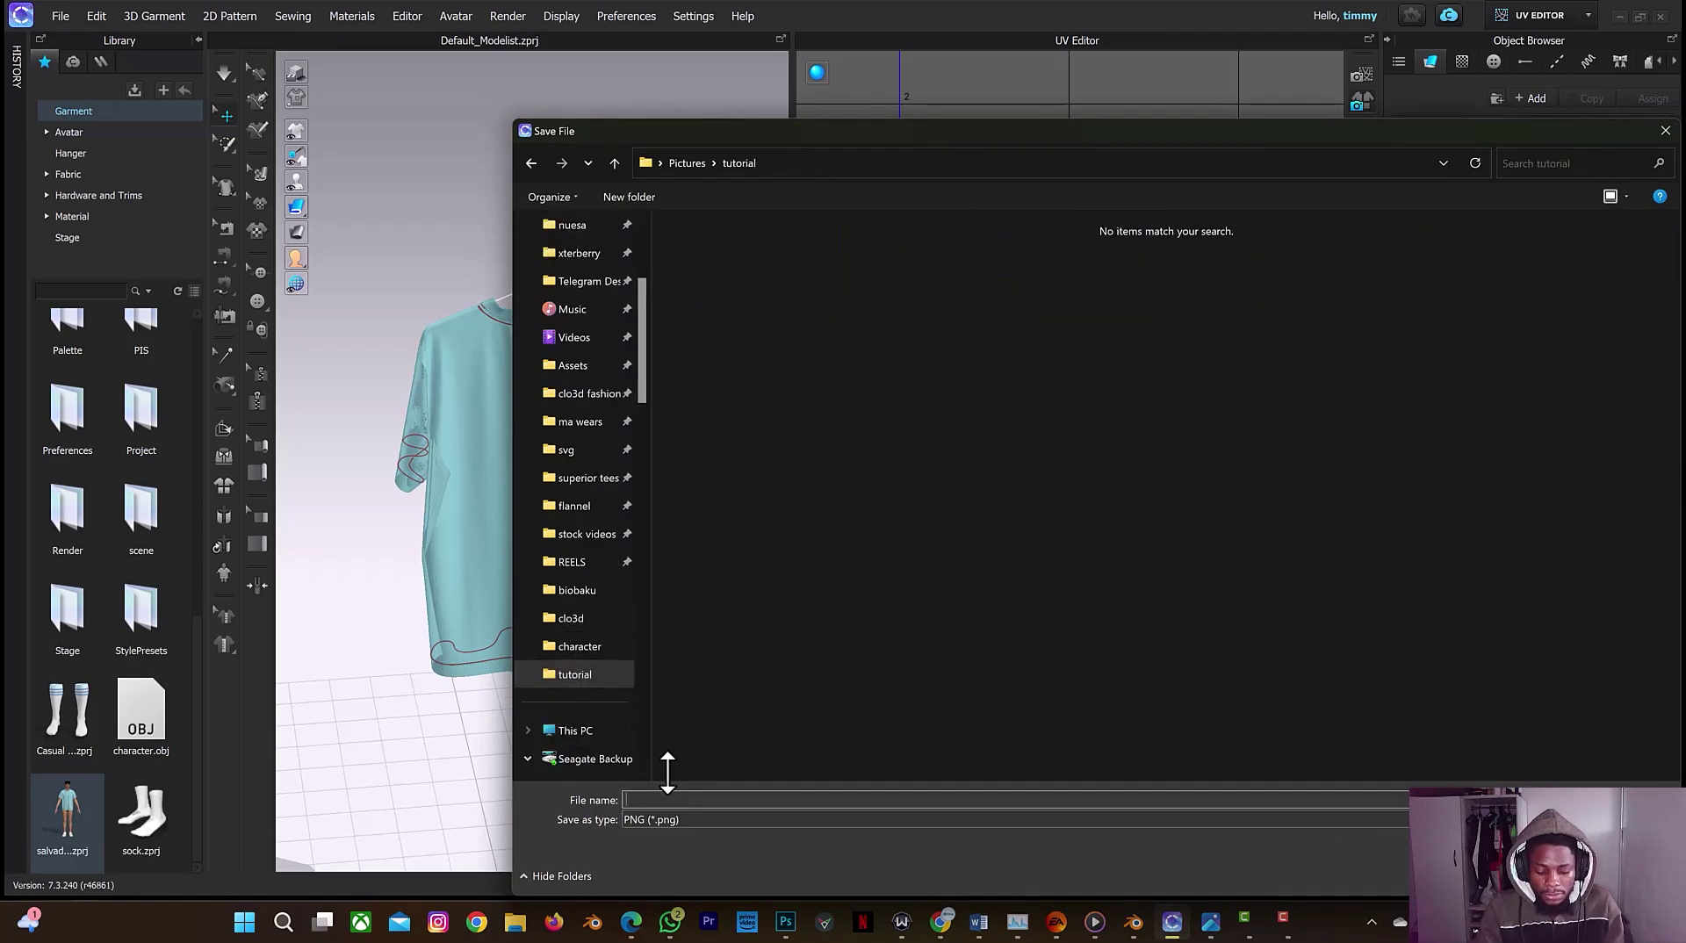
text(t)
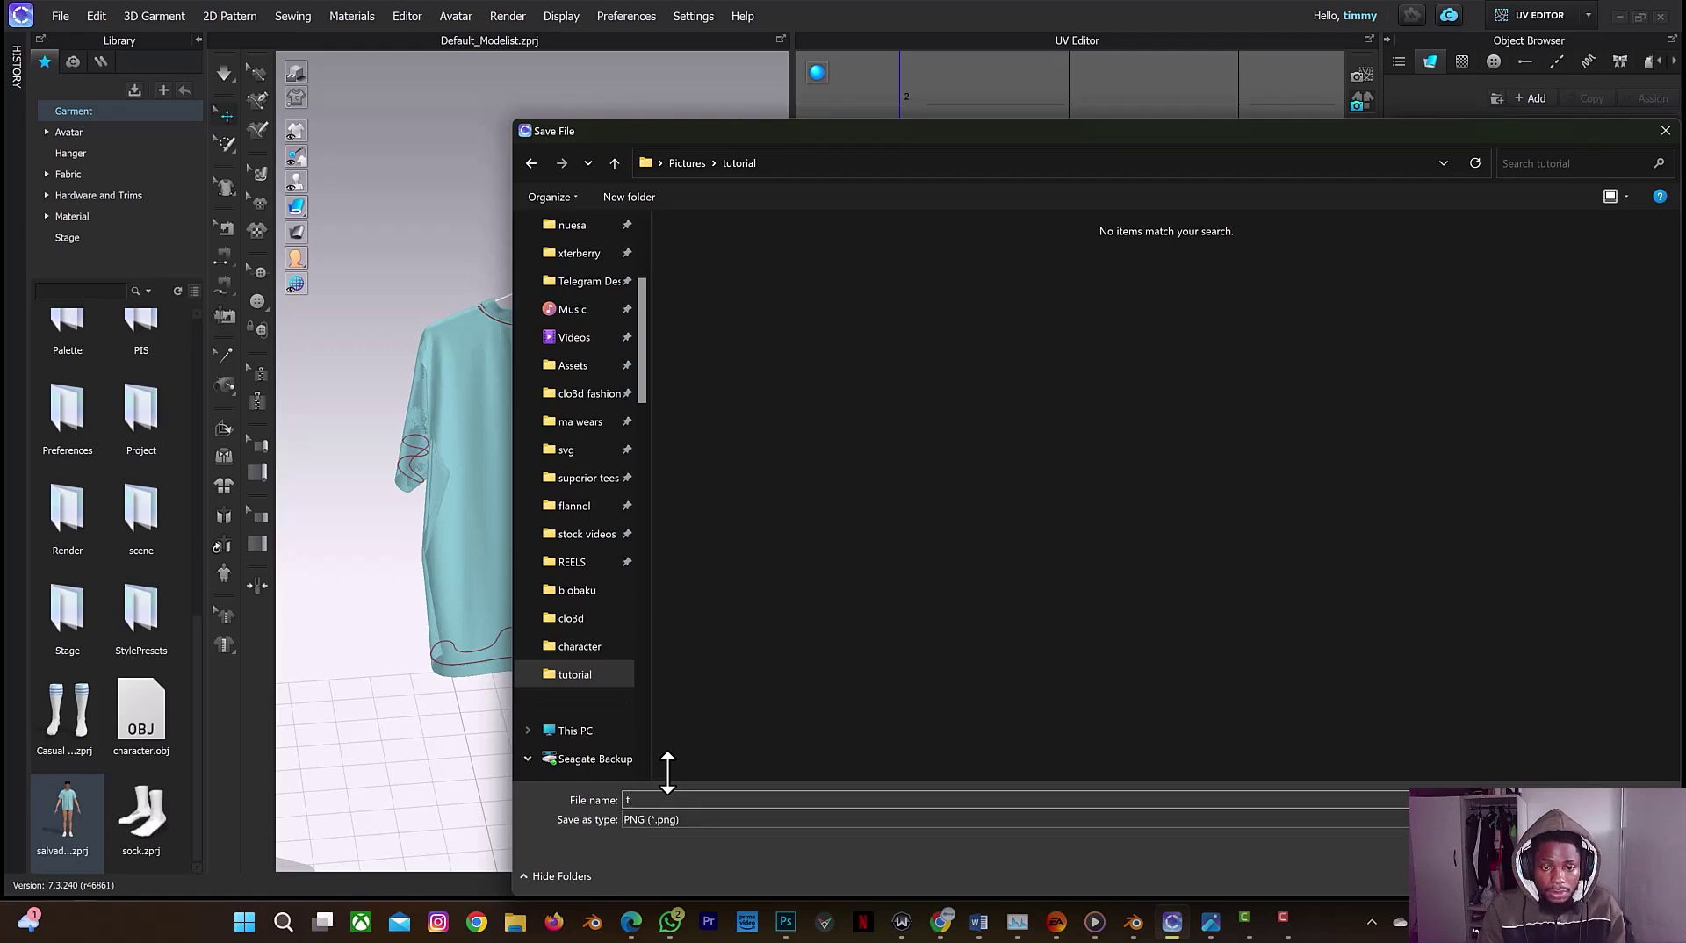
text(hee)
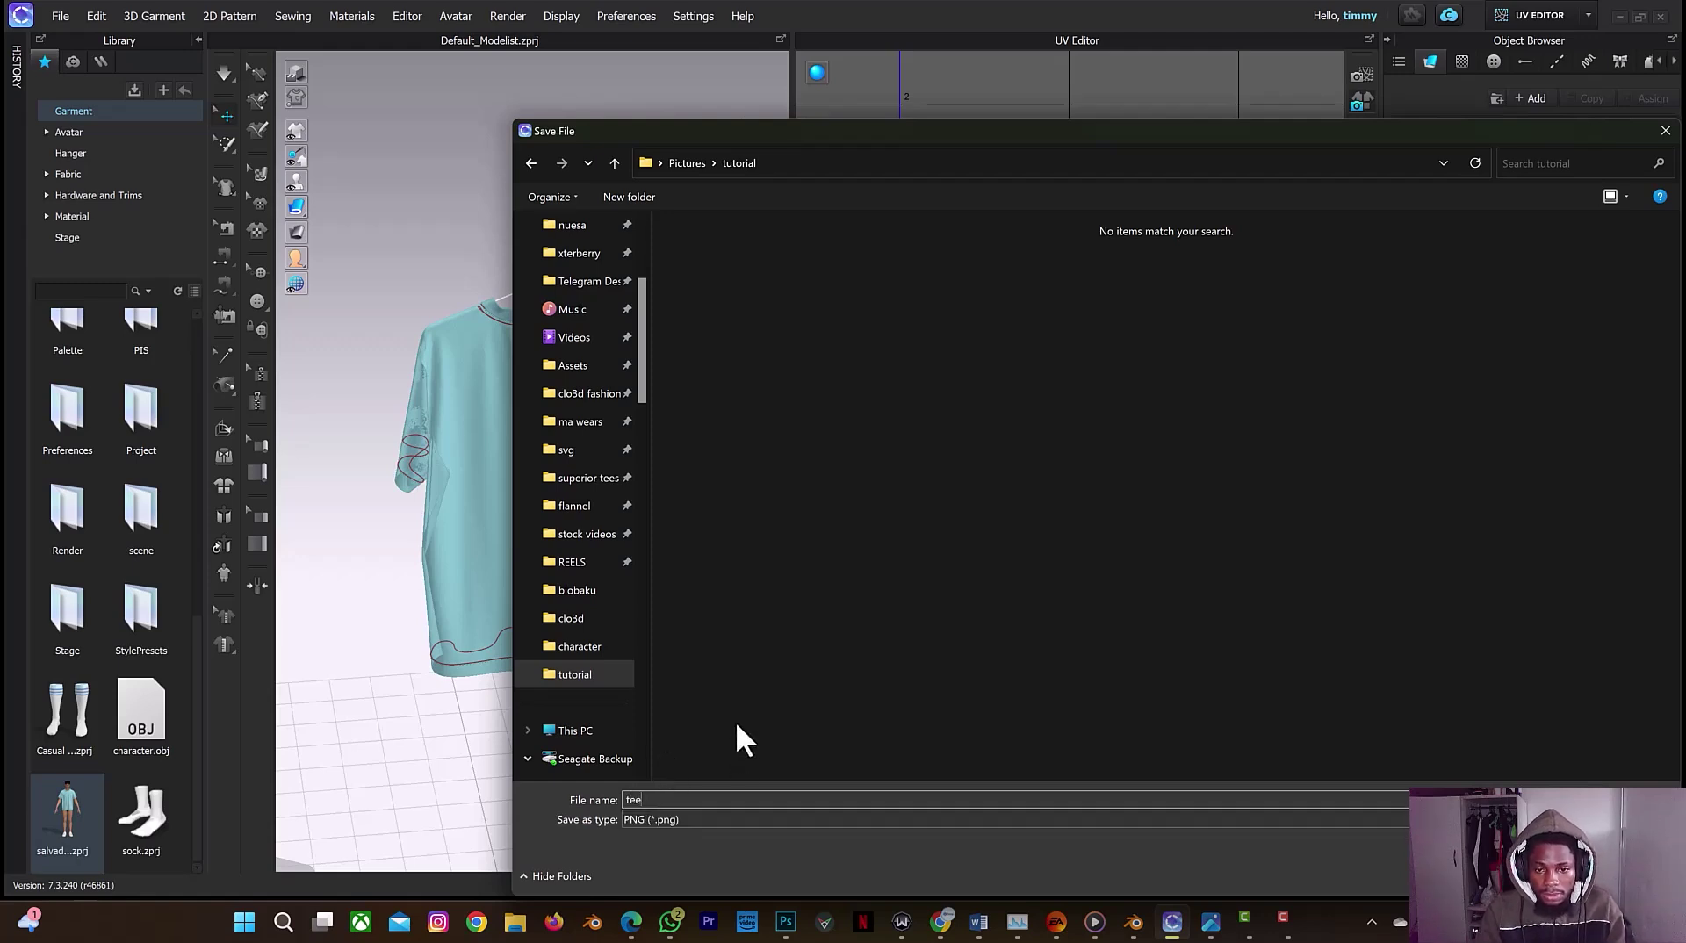
key(Return)
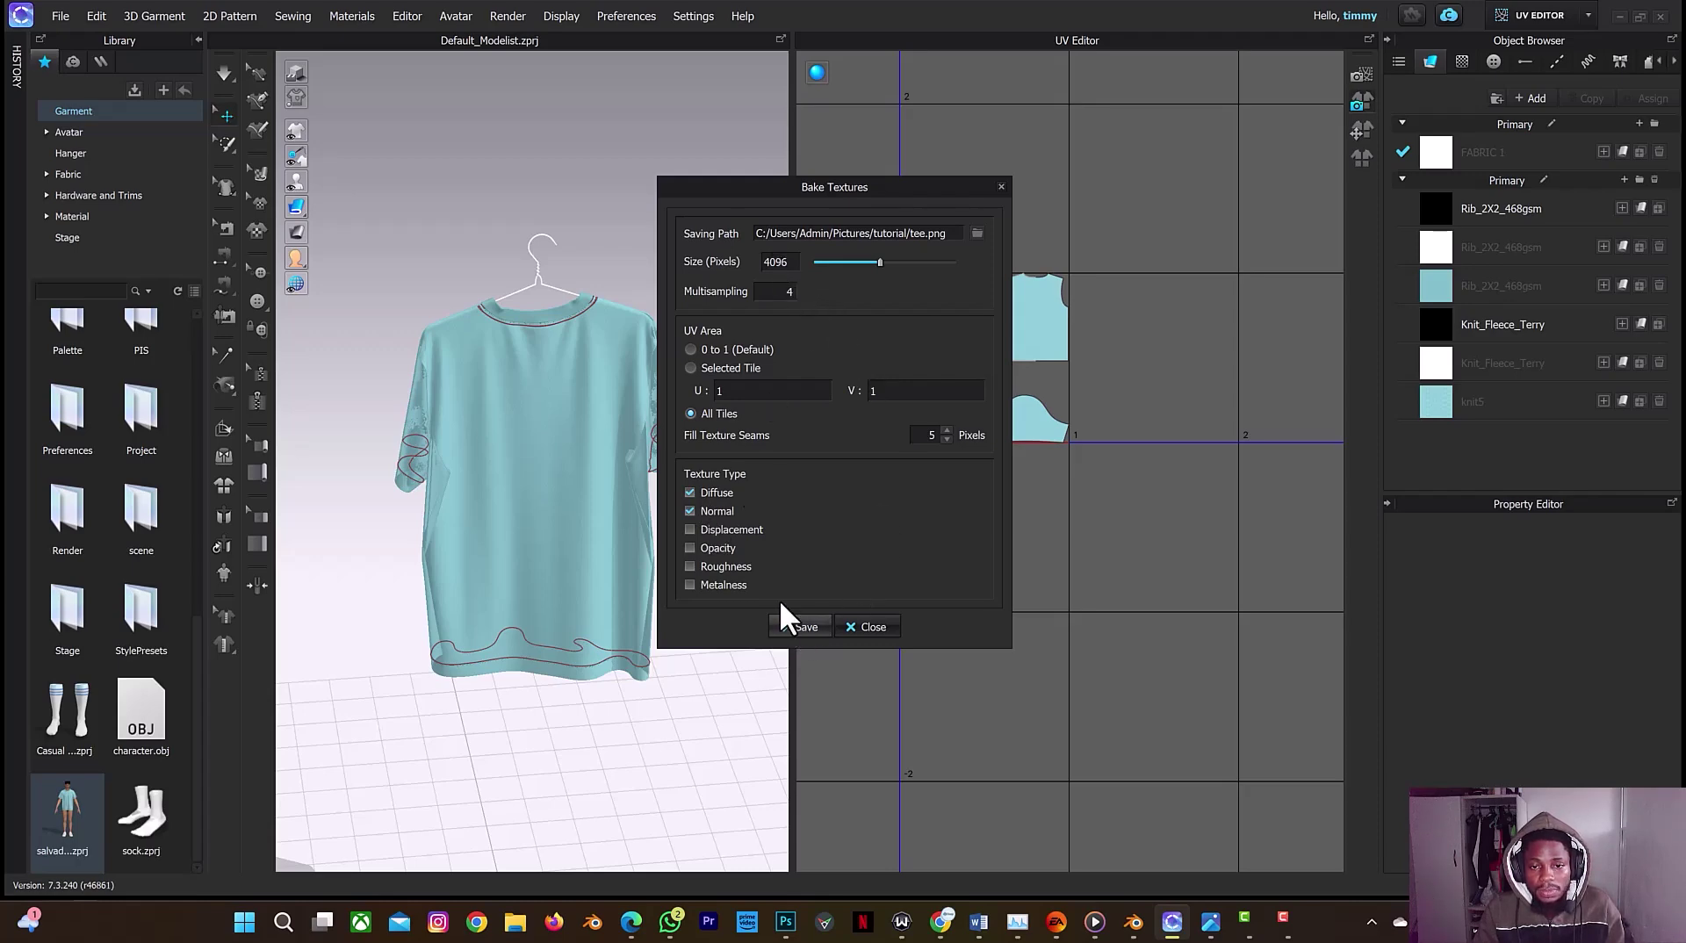
click(786, 624)
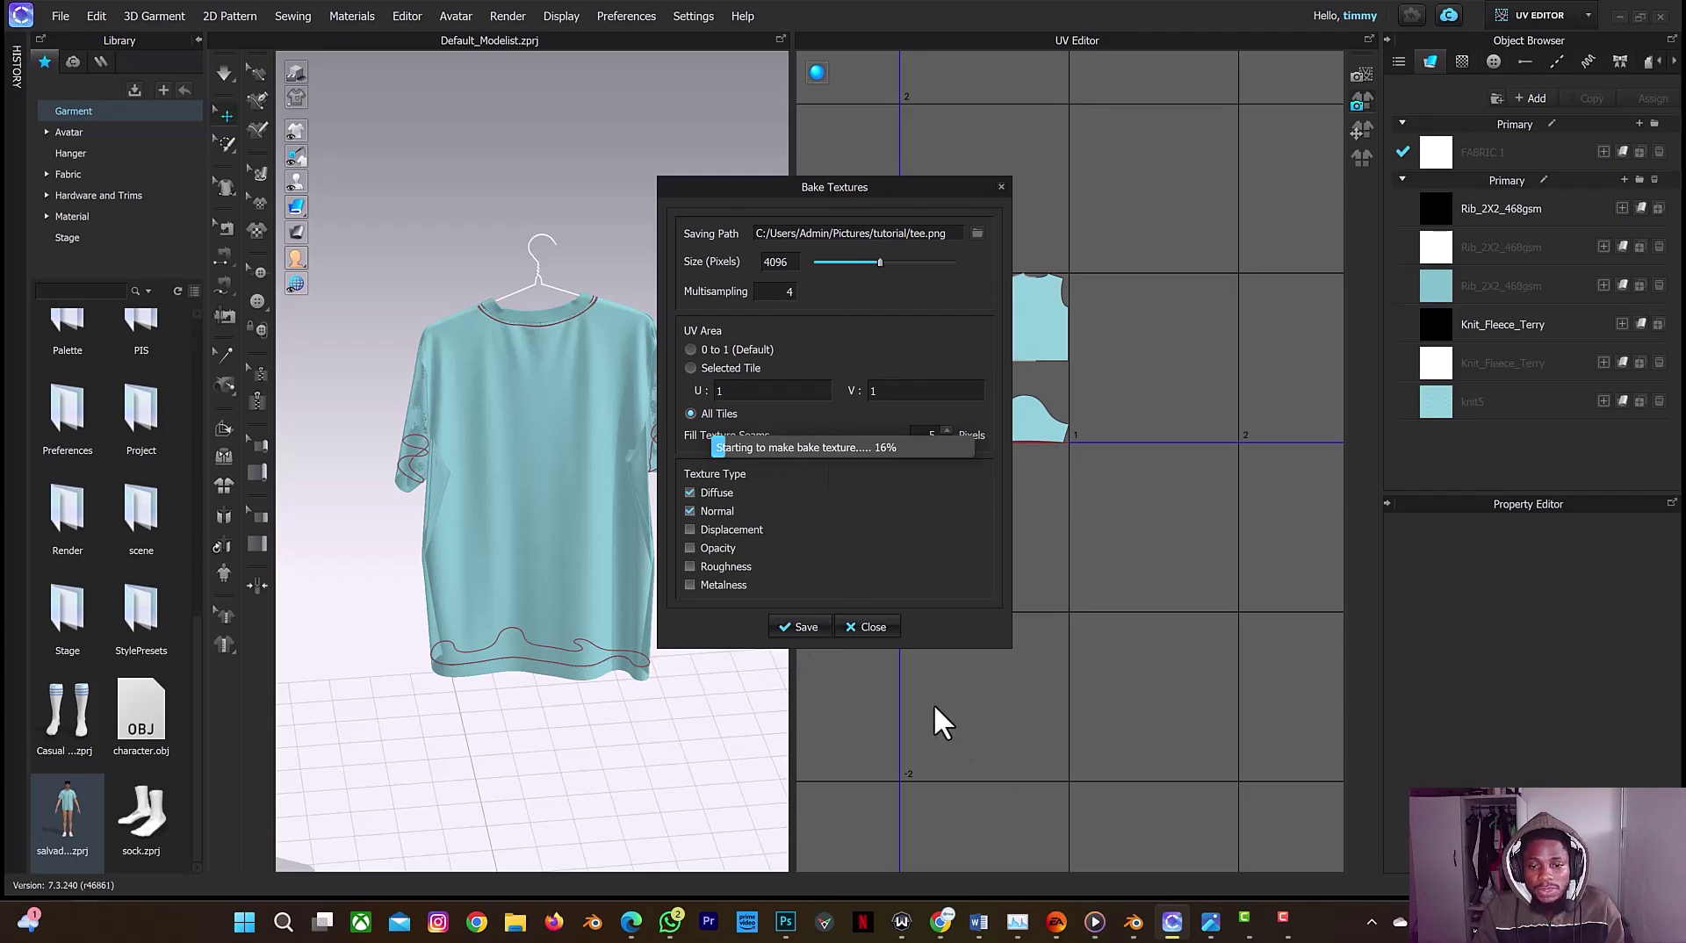
Step: Switch to Blender and import the tshirt.abc Alembic file from Pictures\tutorial into the hanger scene
click(1131, 924)
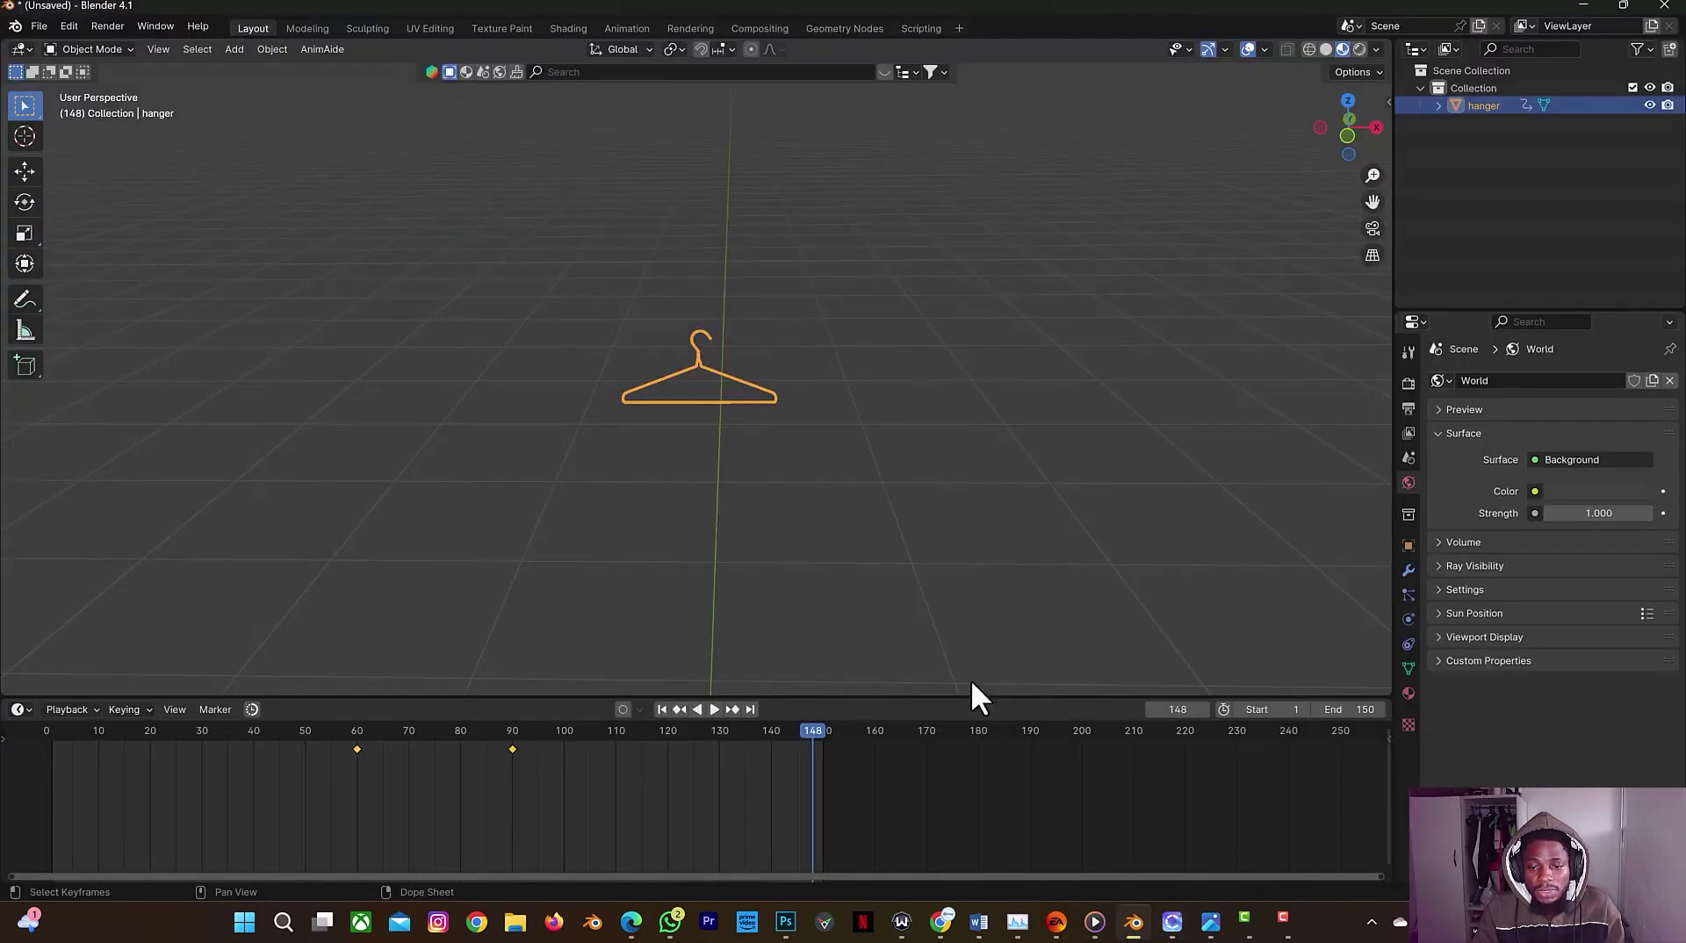
click(44, 23)
mouse_move(100, 276)
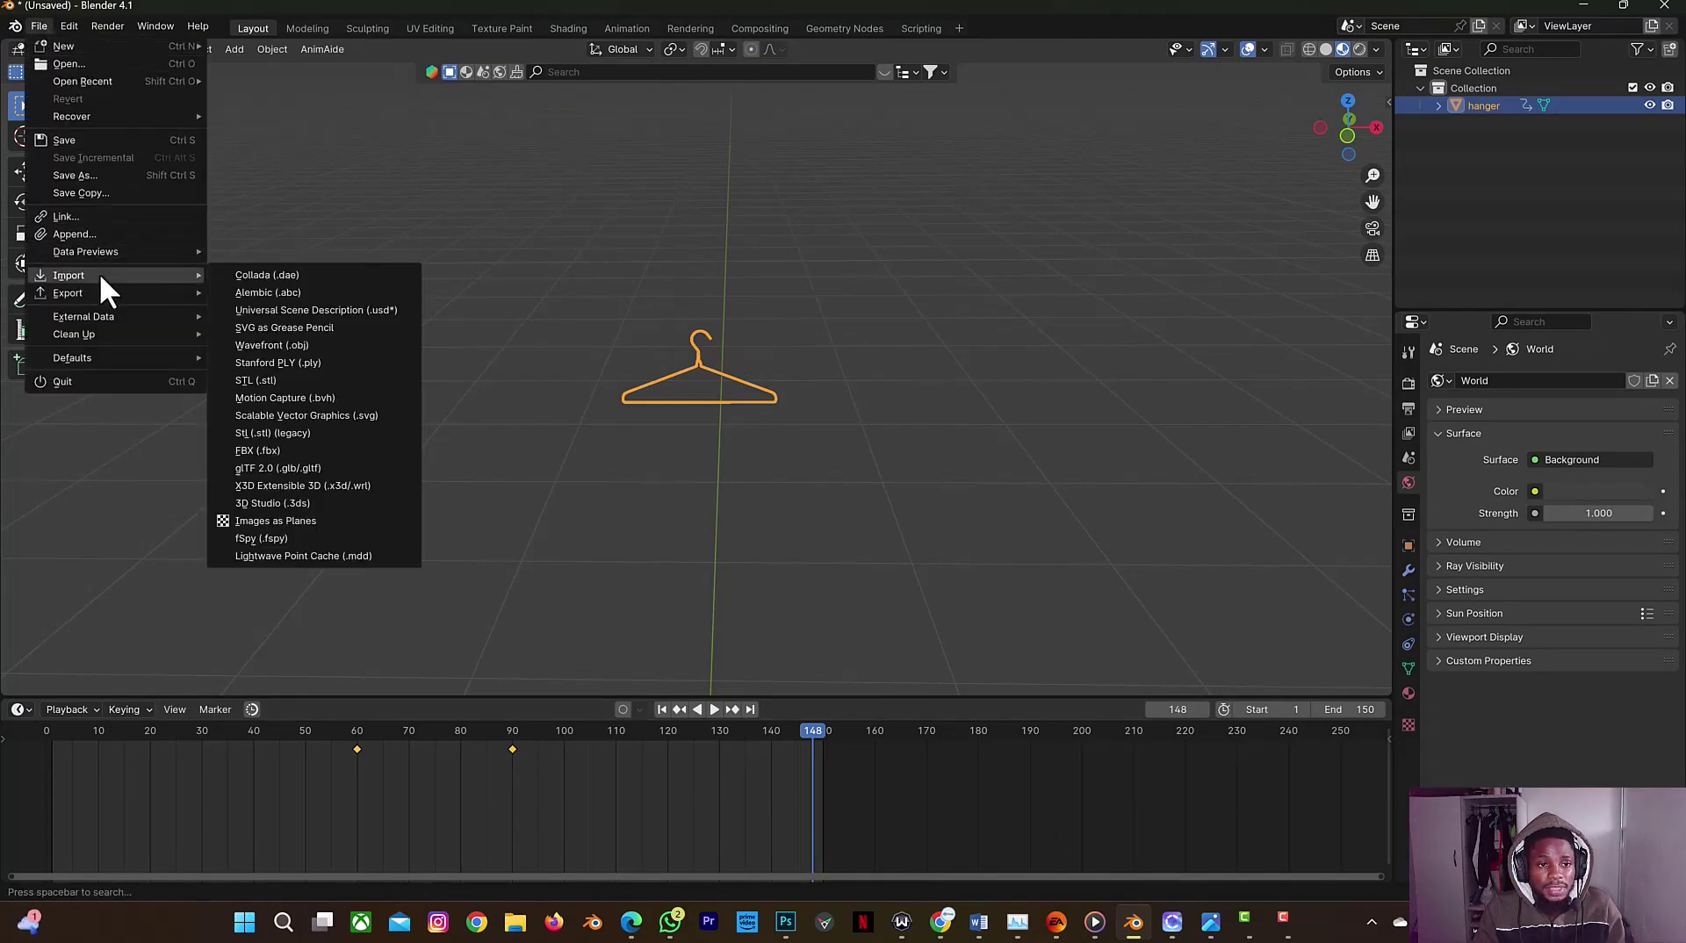
click(294, 300)
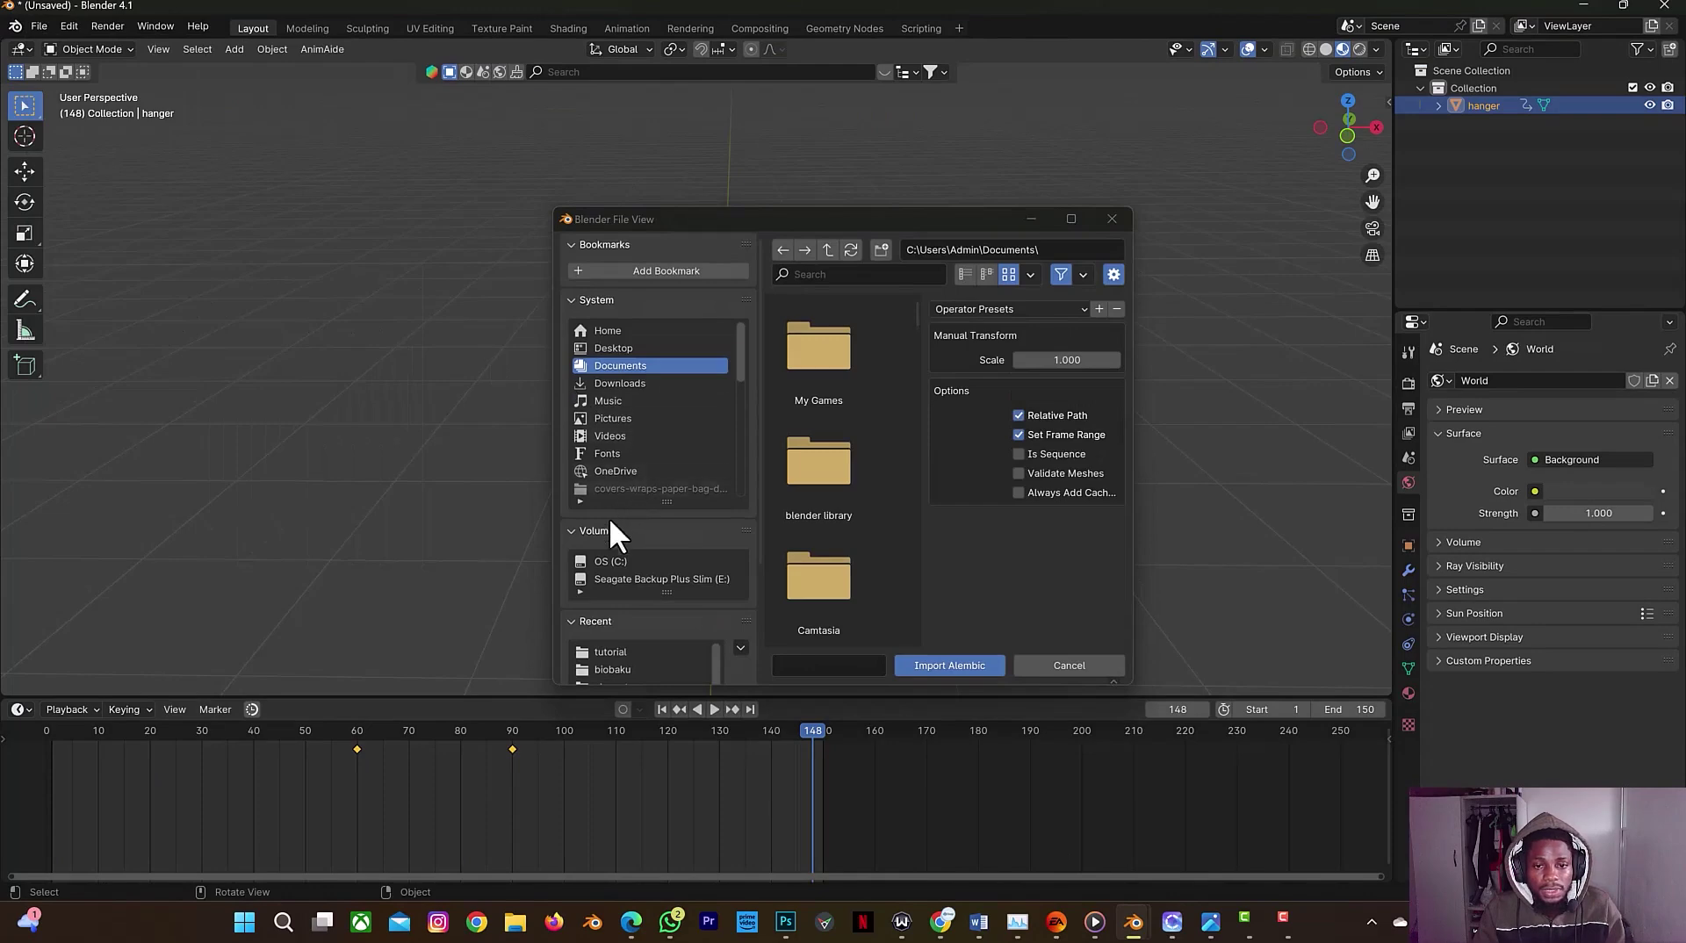
click(618, 652)
click(818, 364)
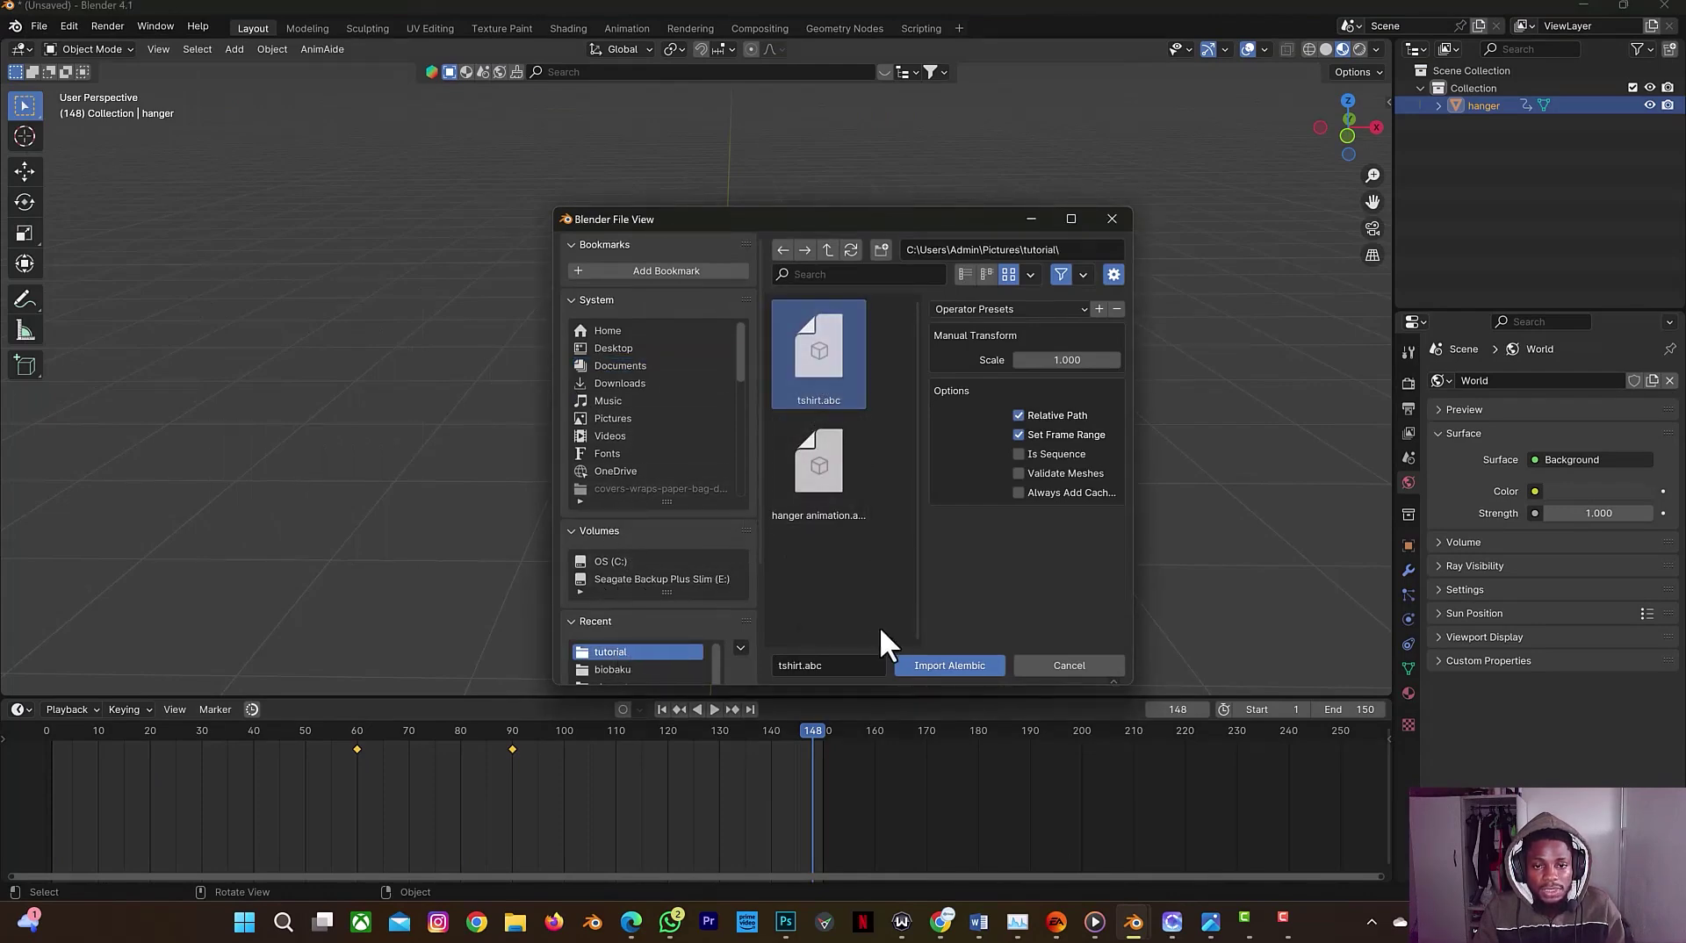
click(926, 667)
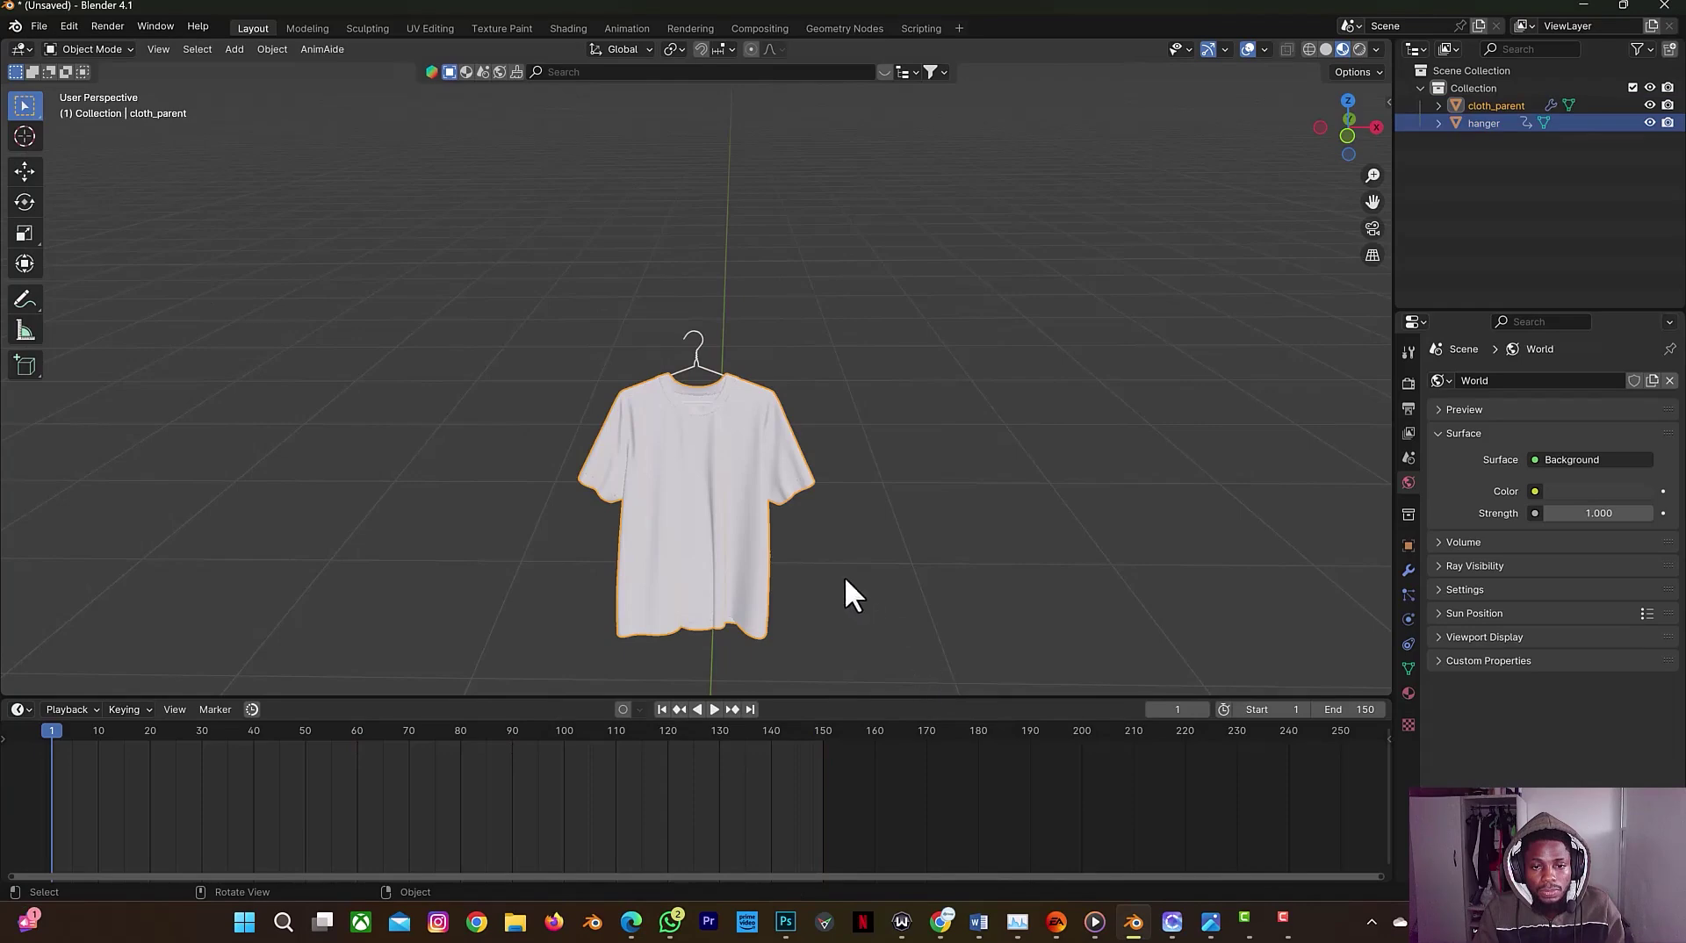
Step: Switch to CLO to review the Bake Textures settings and return to Blender
click(1166, 936)
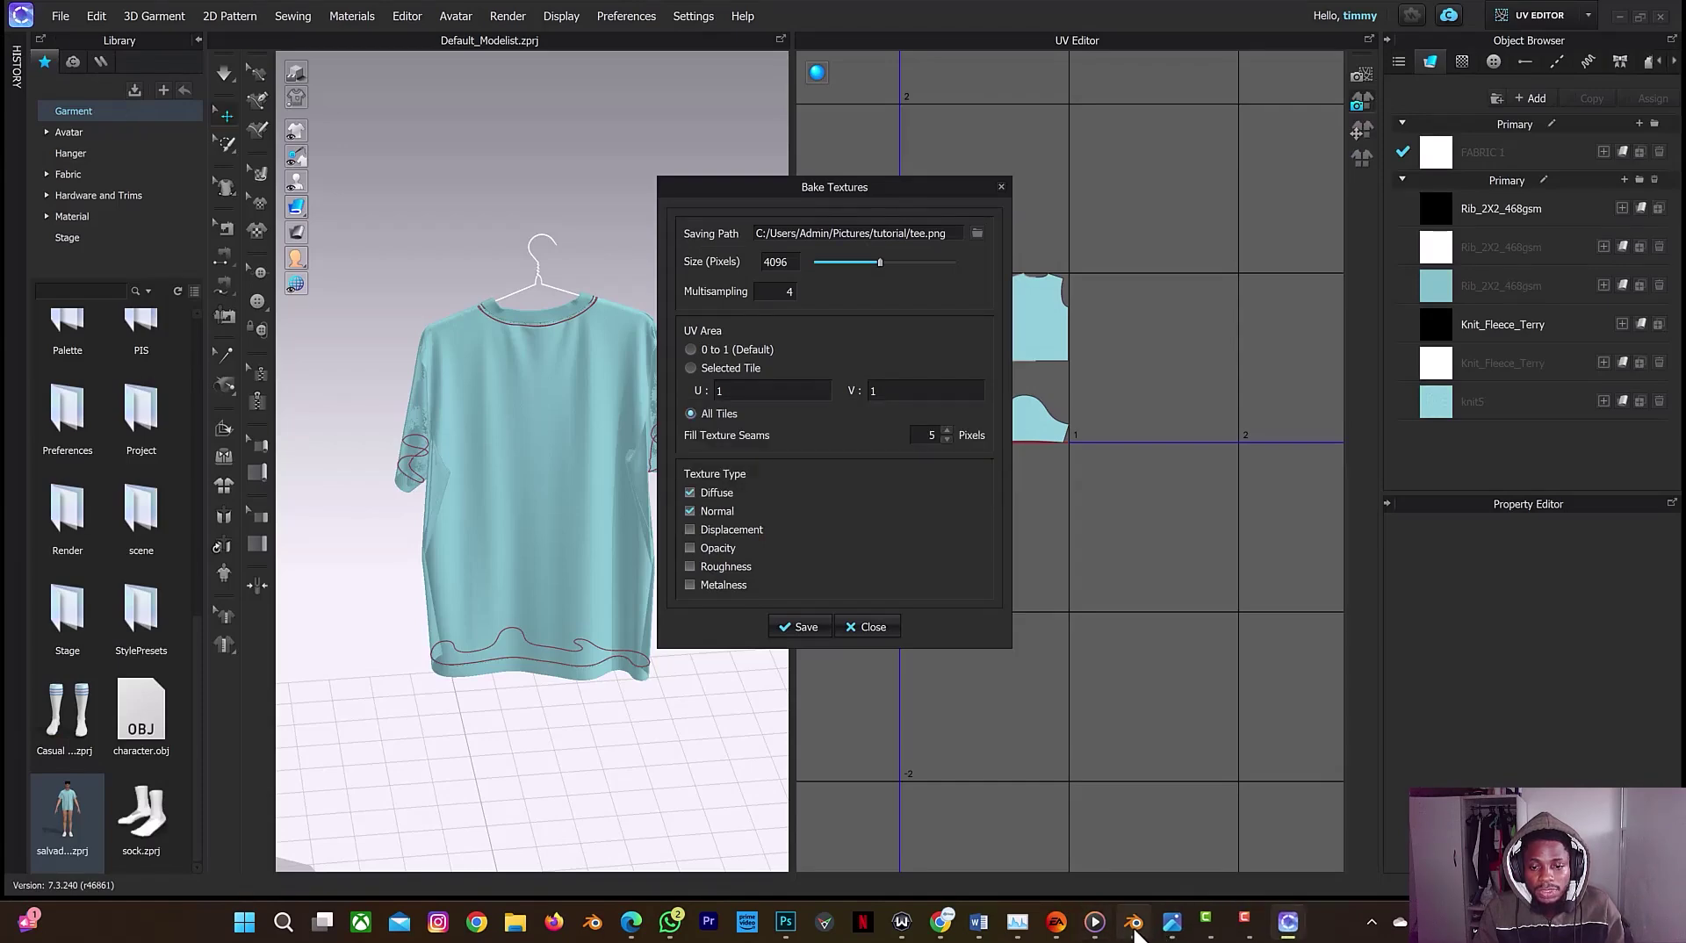
click(1134, 934)
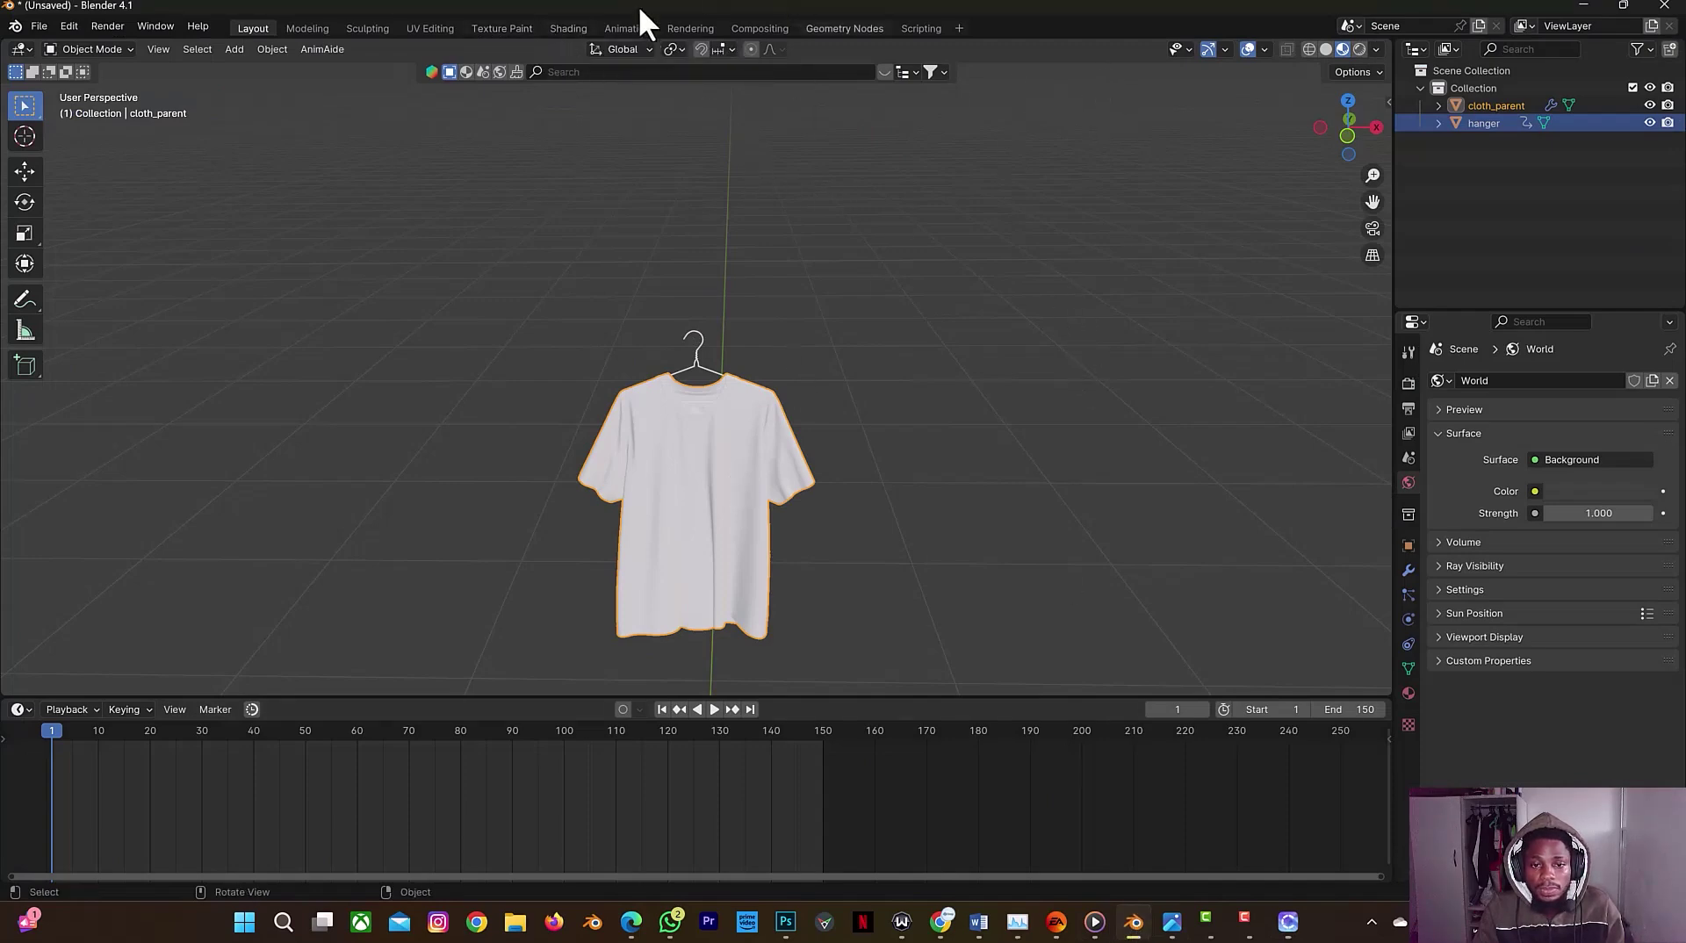
Step: Open the Shading workspace and display its 3D viewport in Material Preview shading
click(566, 28)
scroll(88, 649, up, 8)
drag(331, 120, 345, 178)
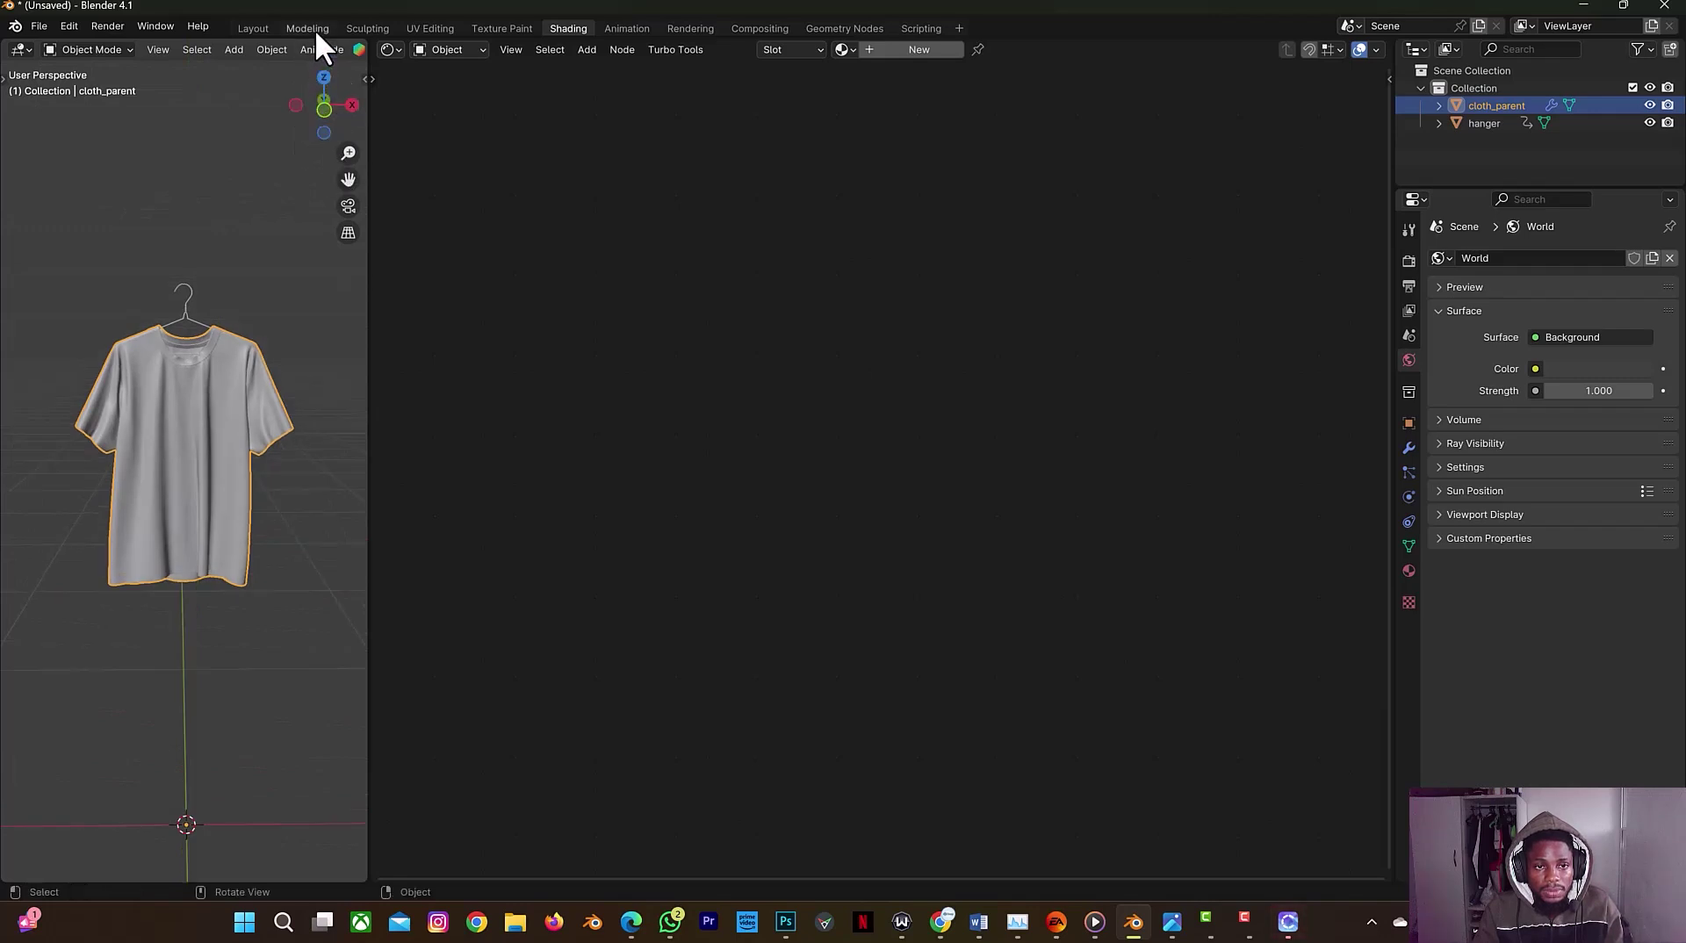
scroll(316, 42, down, 3)
scroll(317, 51, down, 5)
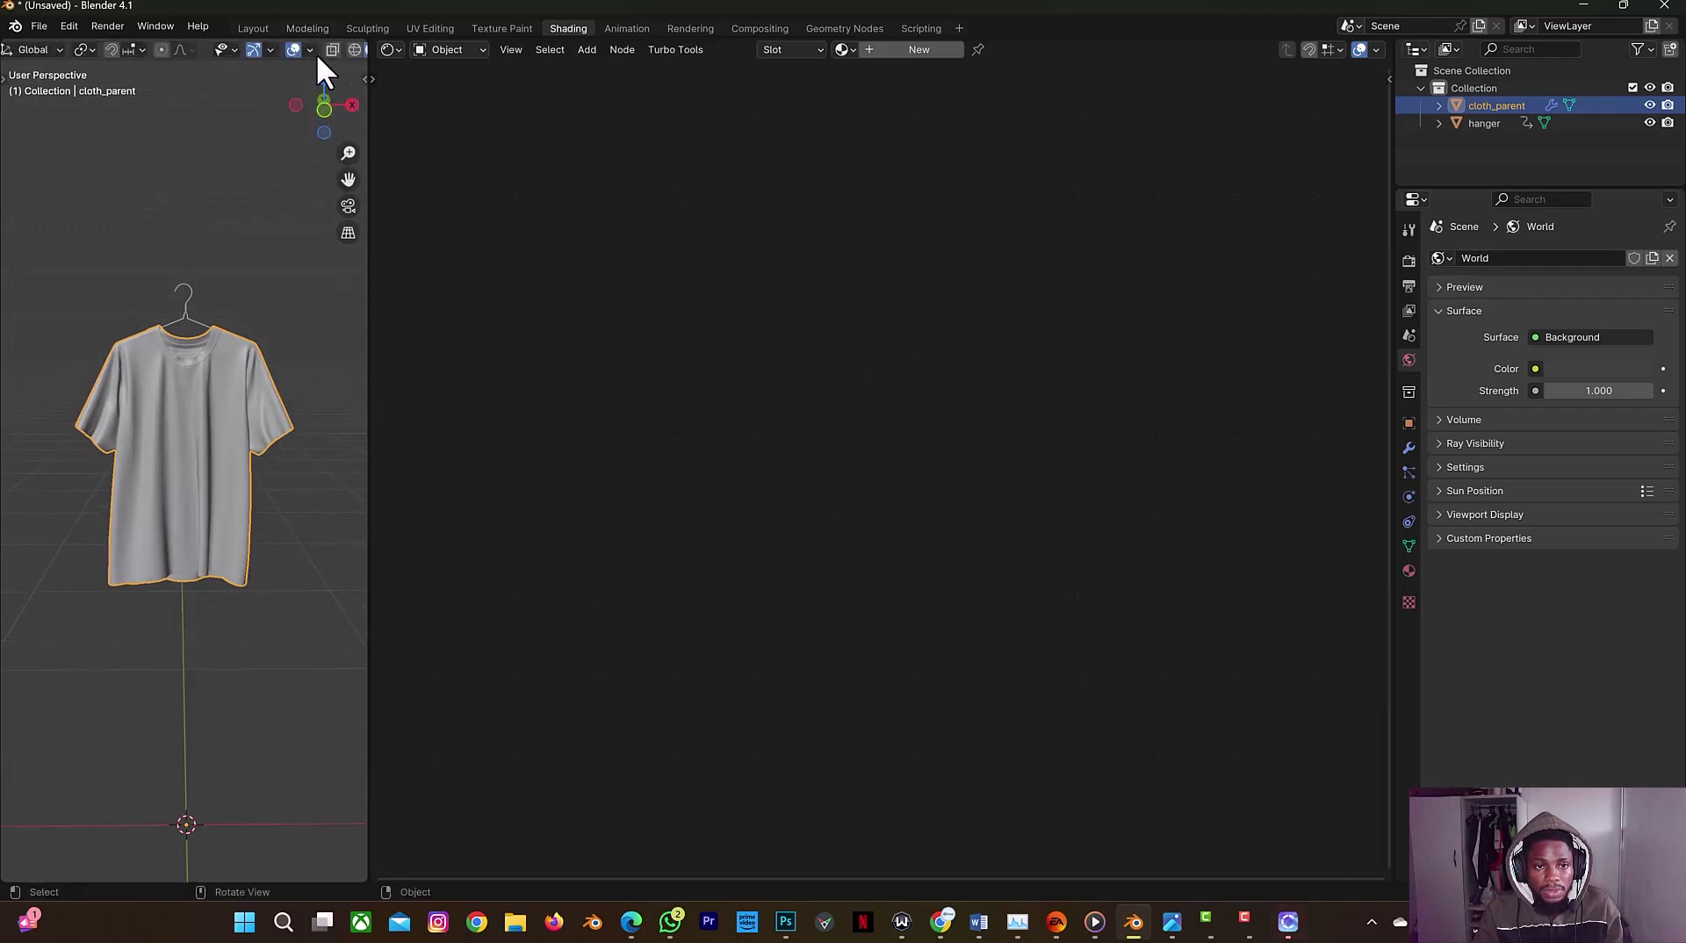
click(318, 51)
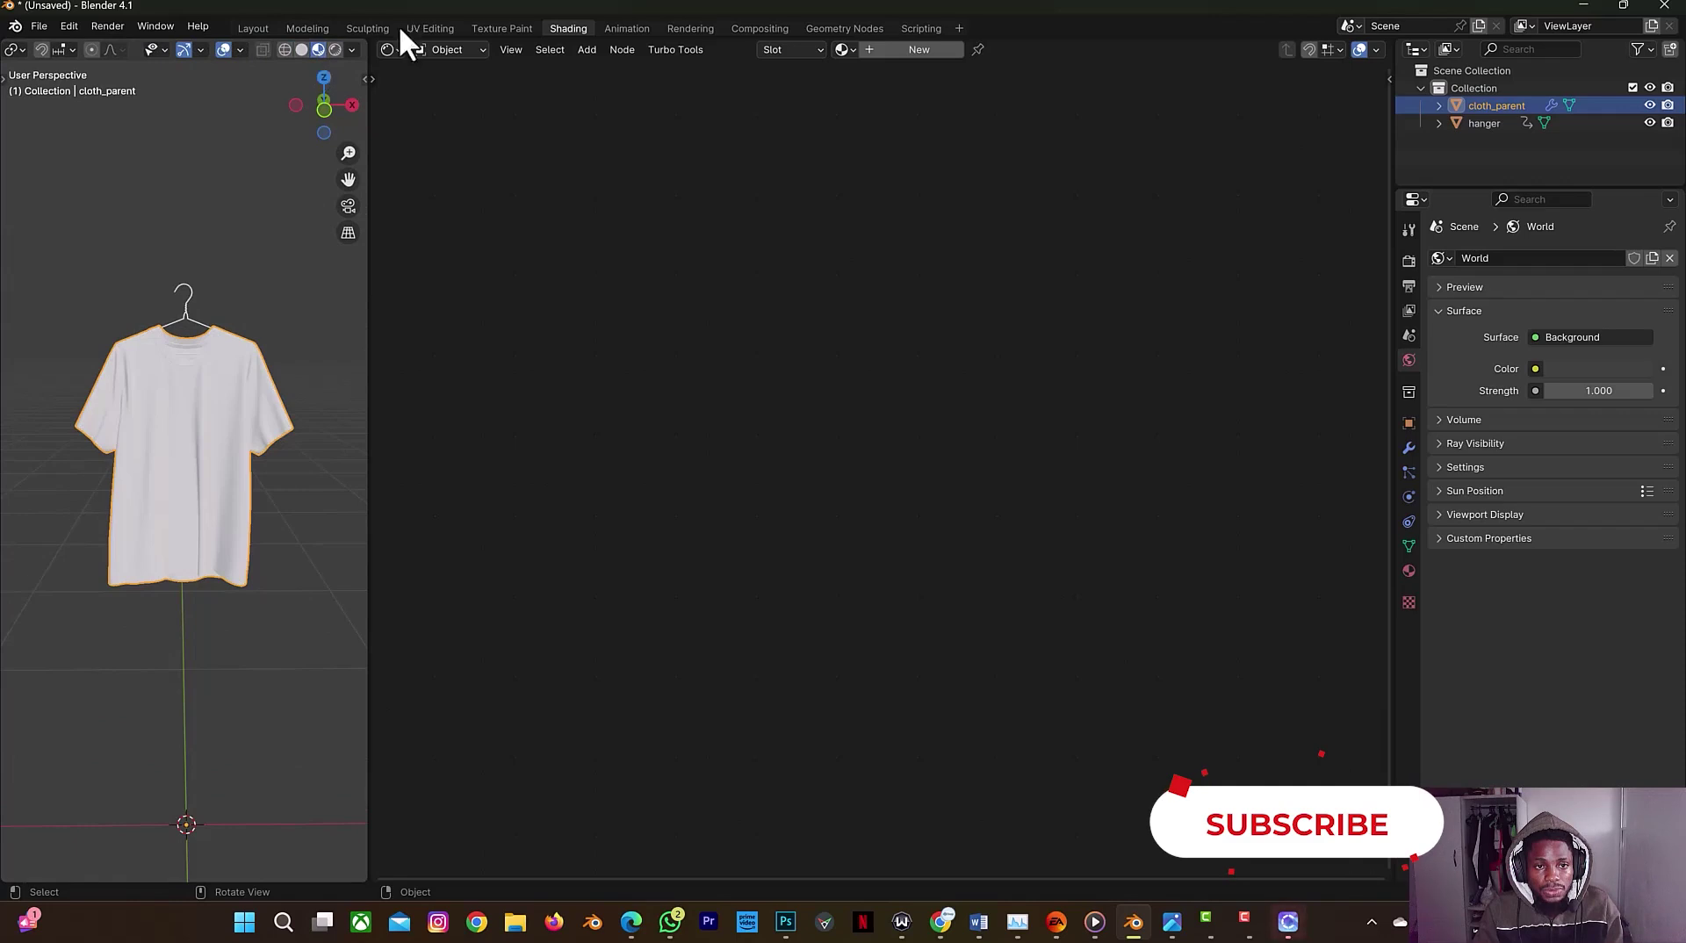
Step: Create a new material for the T-shirt and load tee_diffuse_1001 and tee_normal_981 from Pictures\tutorial with Principled Texture Setup
click(877, 51)
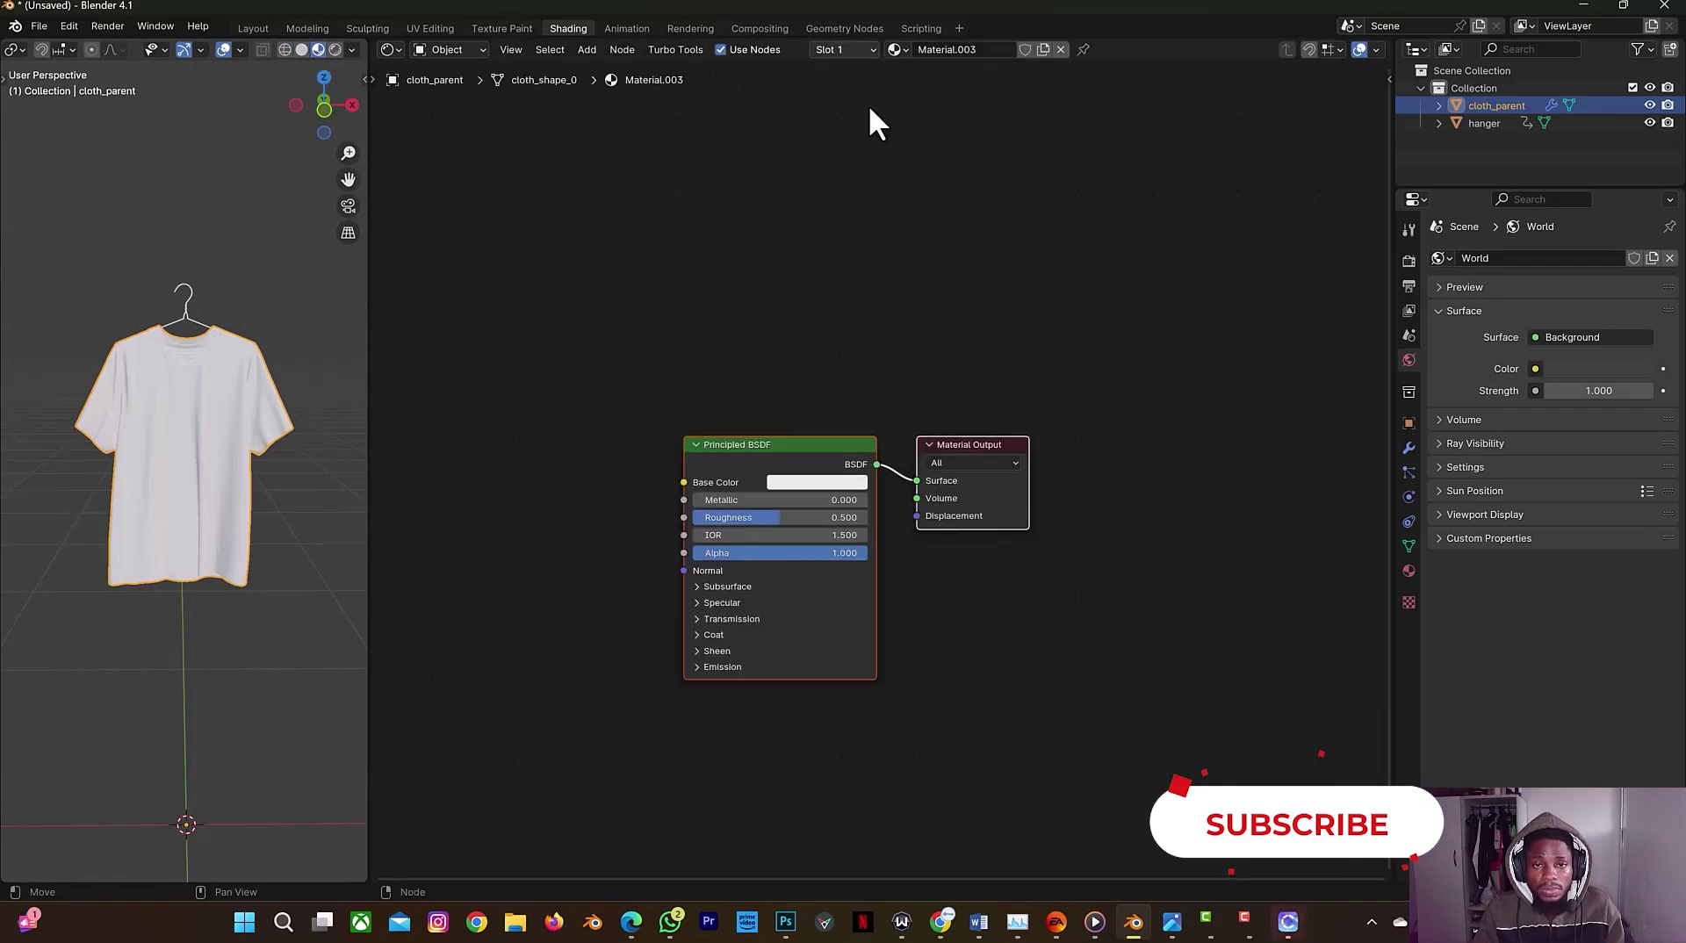
click(748, 445)
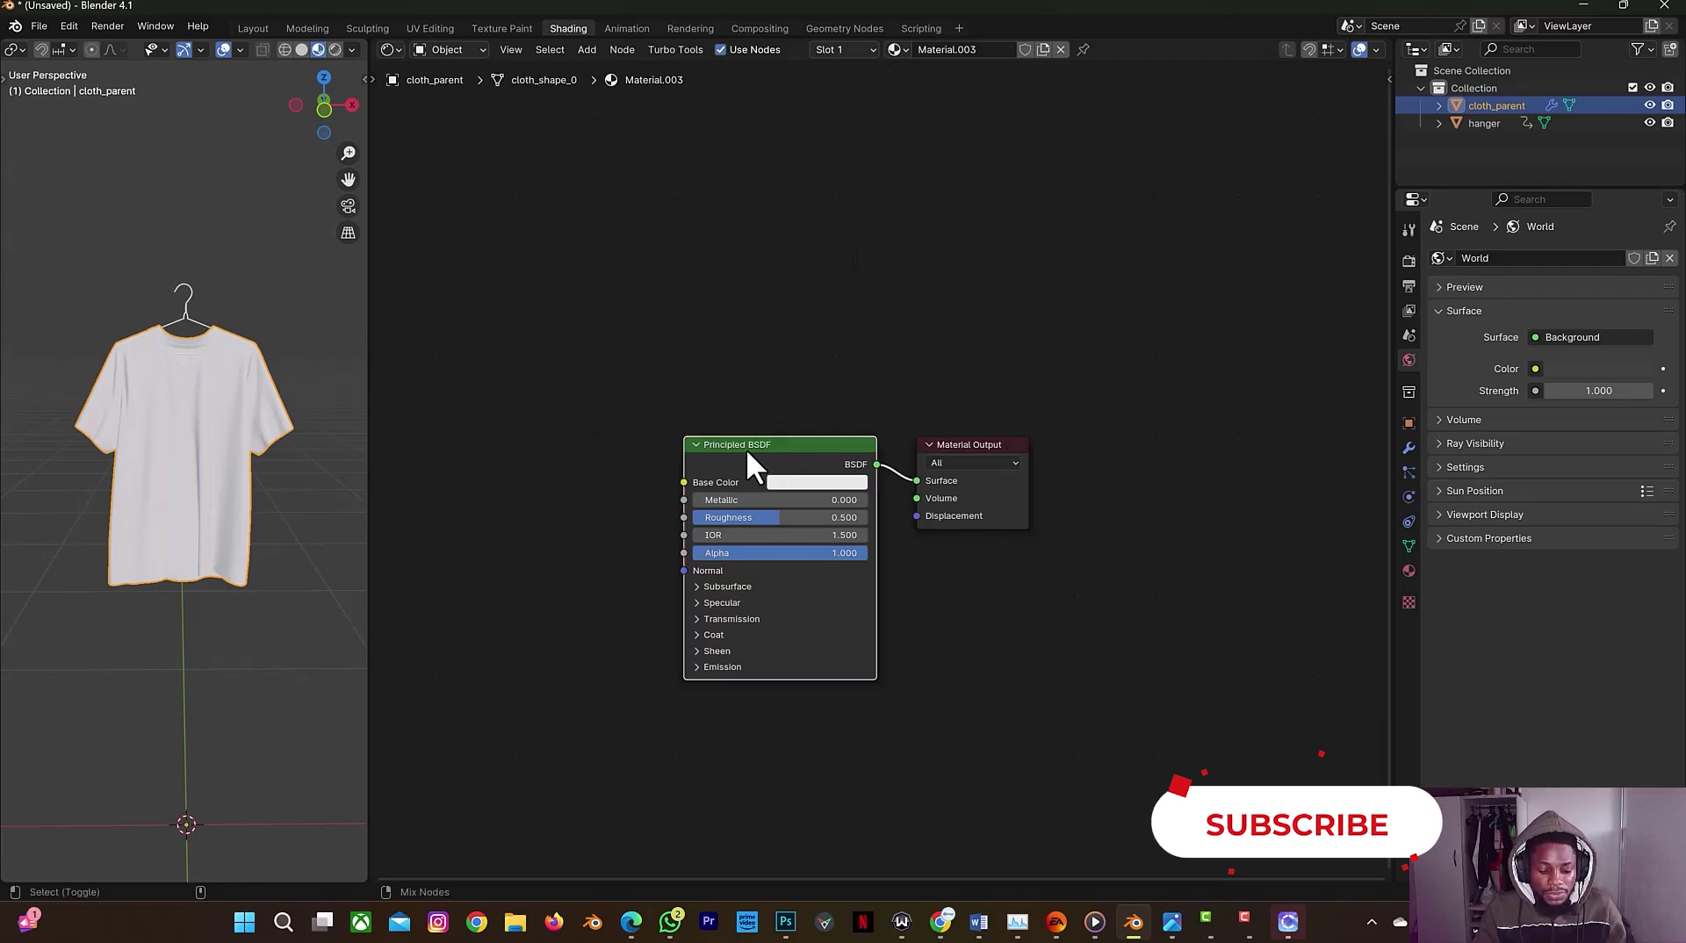
key(ctrl+shift+t)
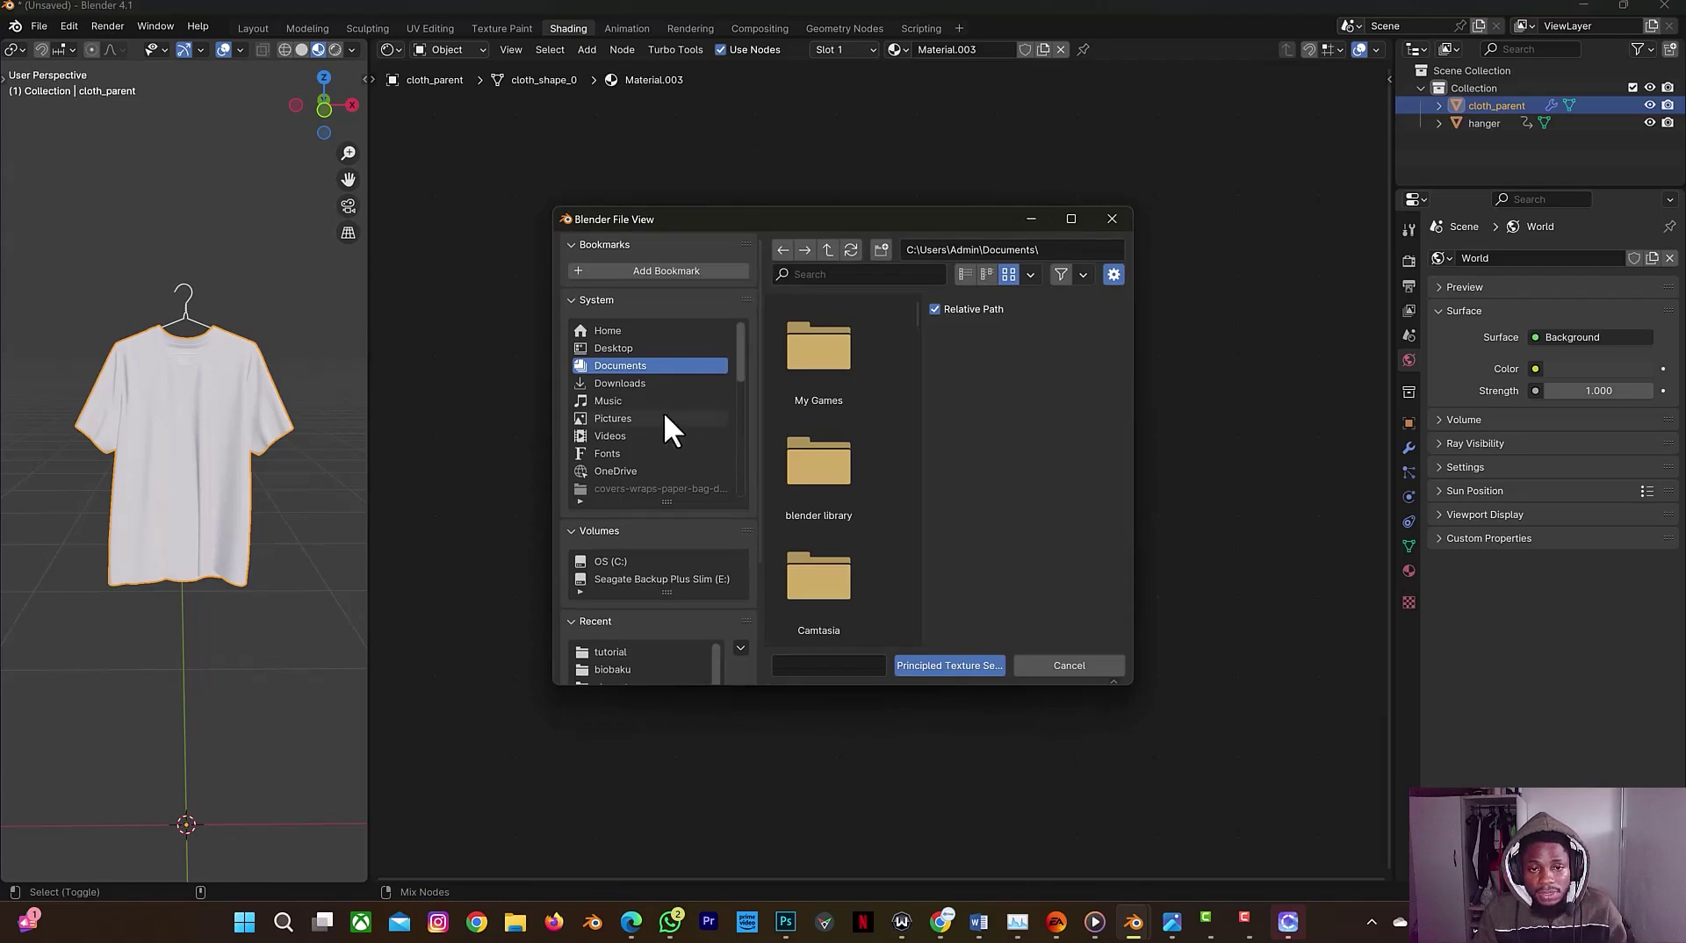
click(639, 652)
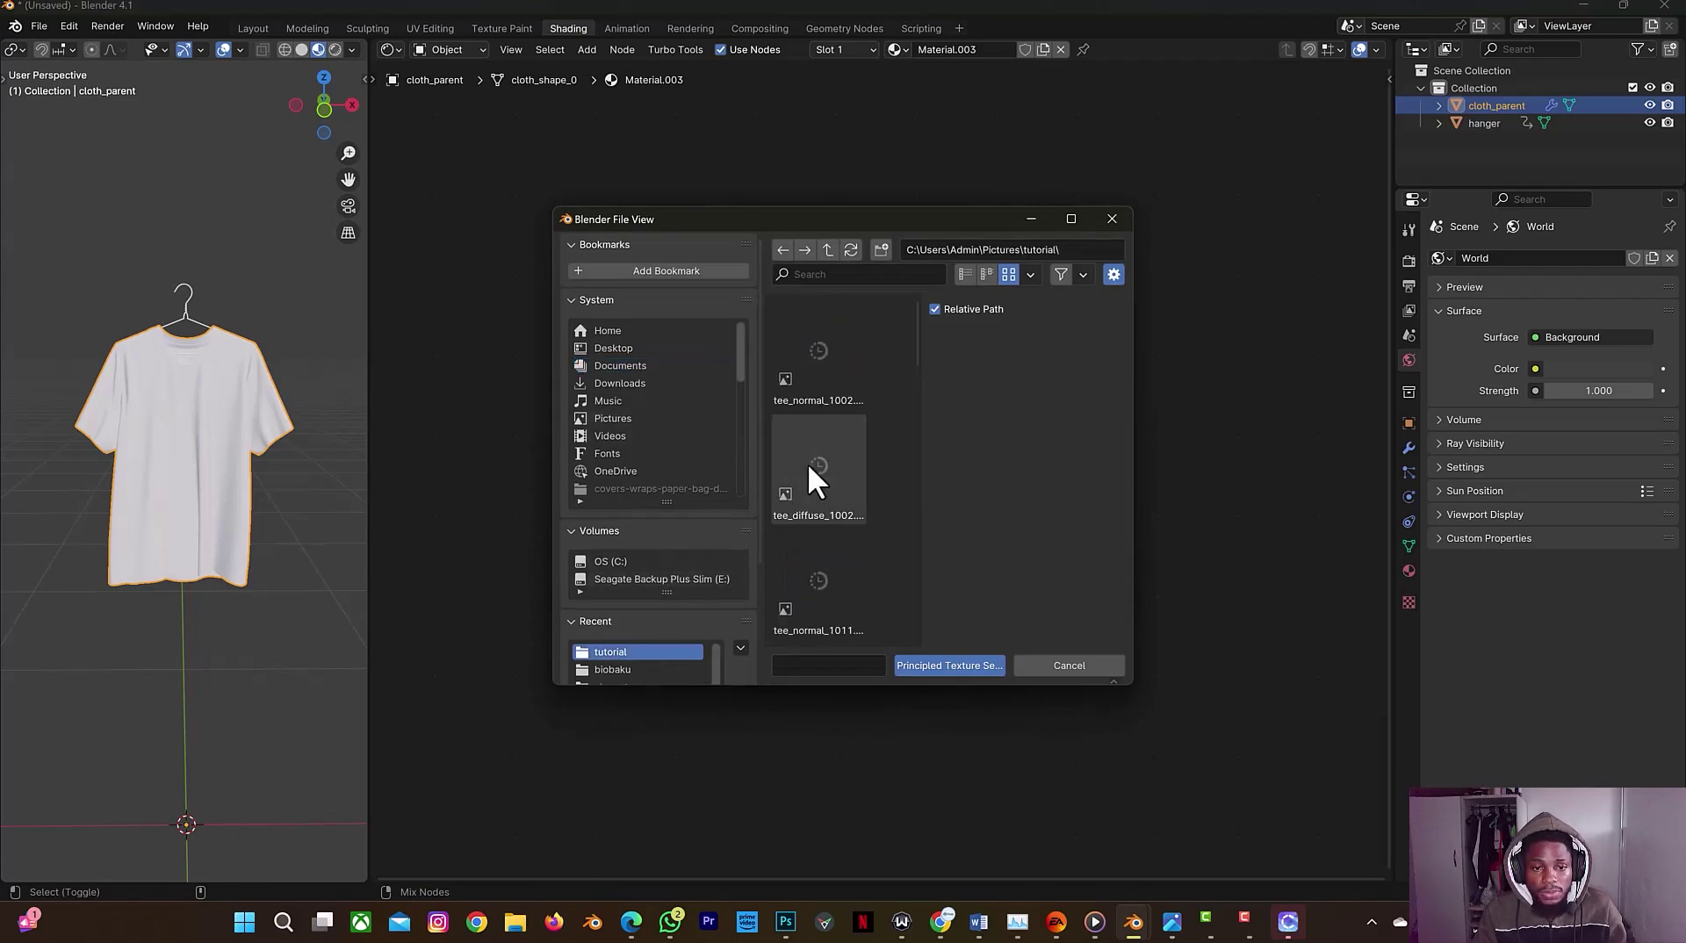
scroll(792, 538, down, 2)
scroll(797, 493, down, 5)
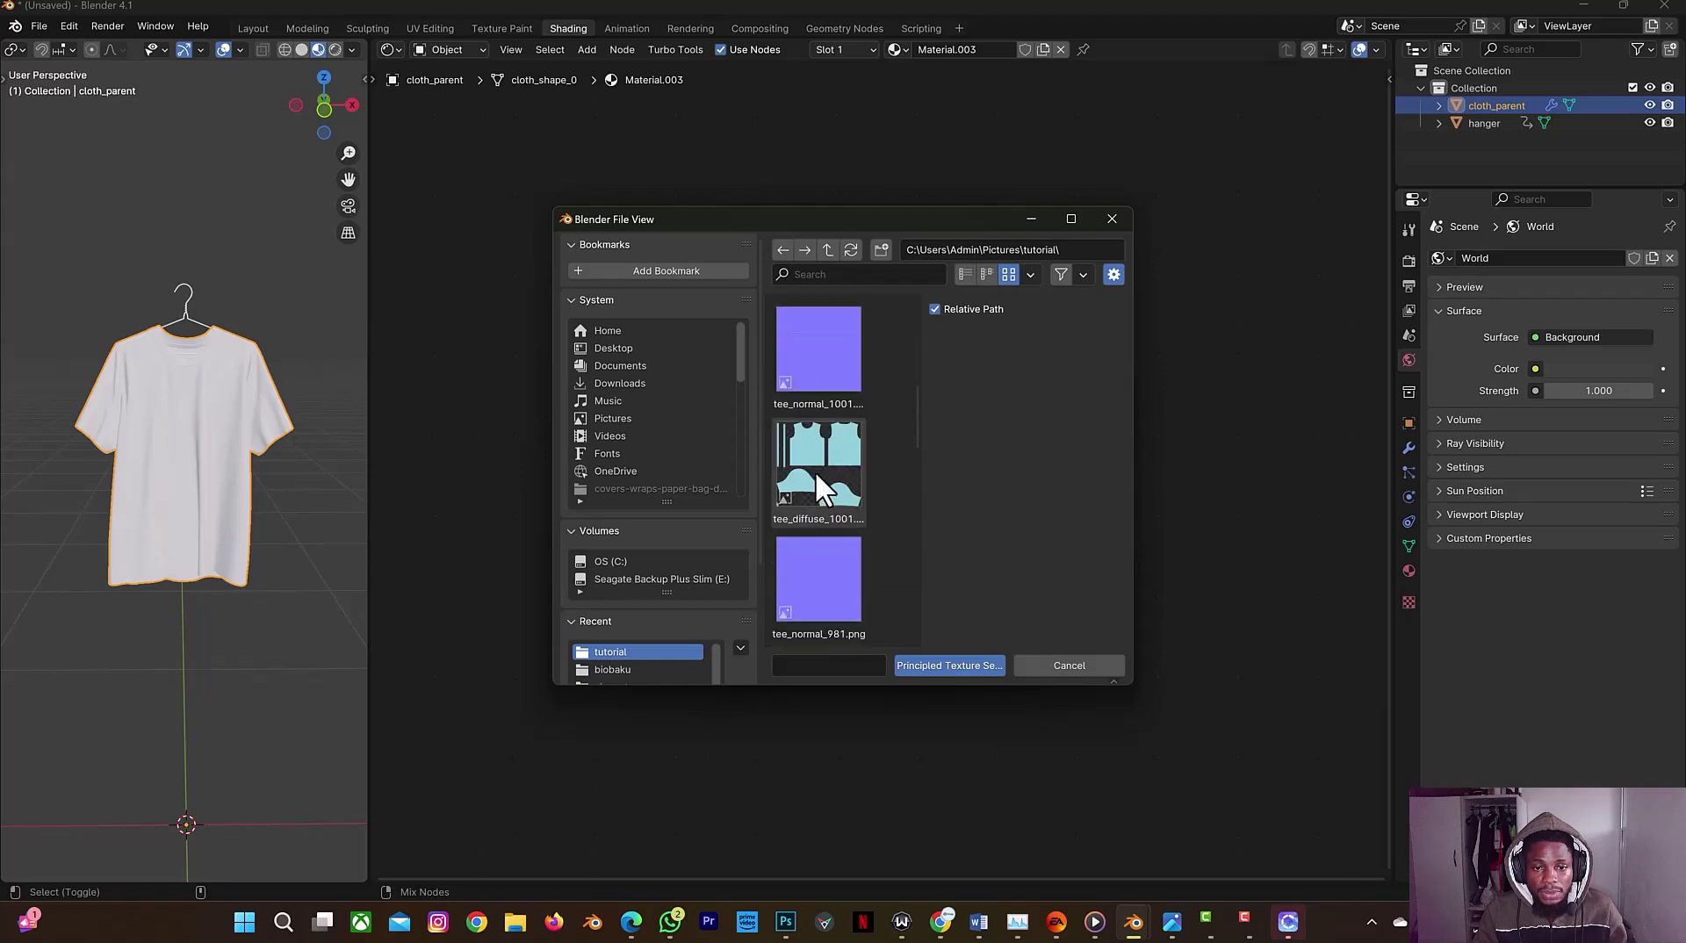
click(1070, 219)
click(814, 125)
shift+click(888, 138)
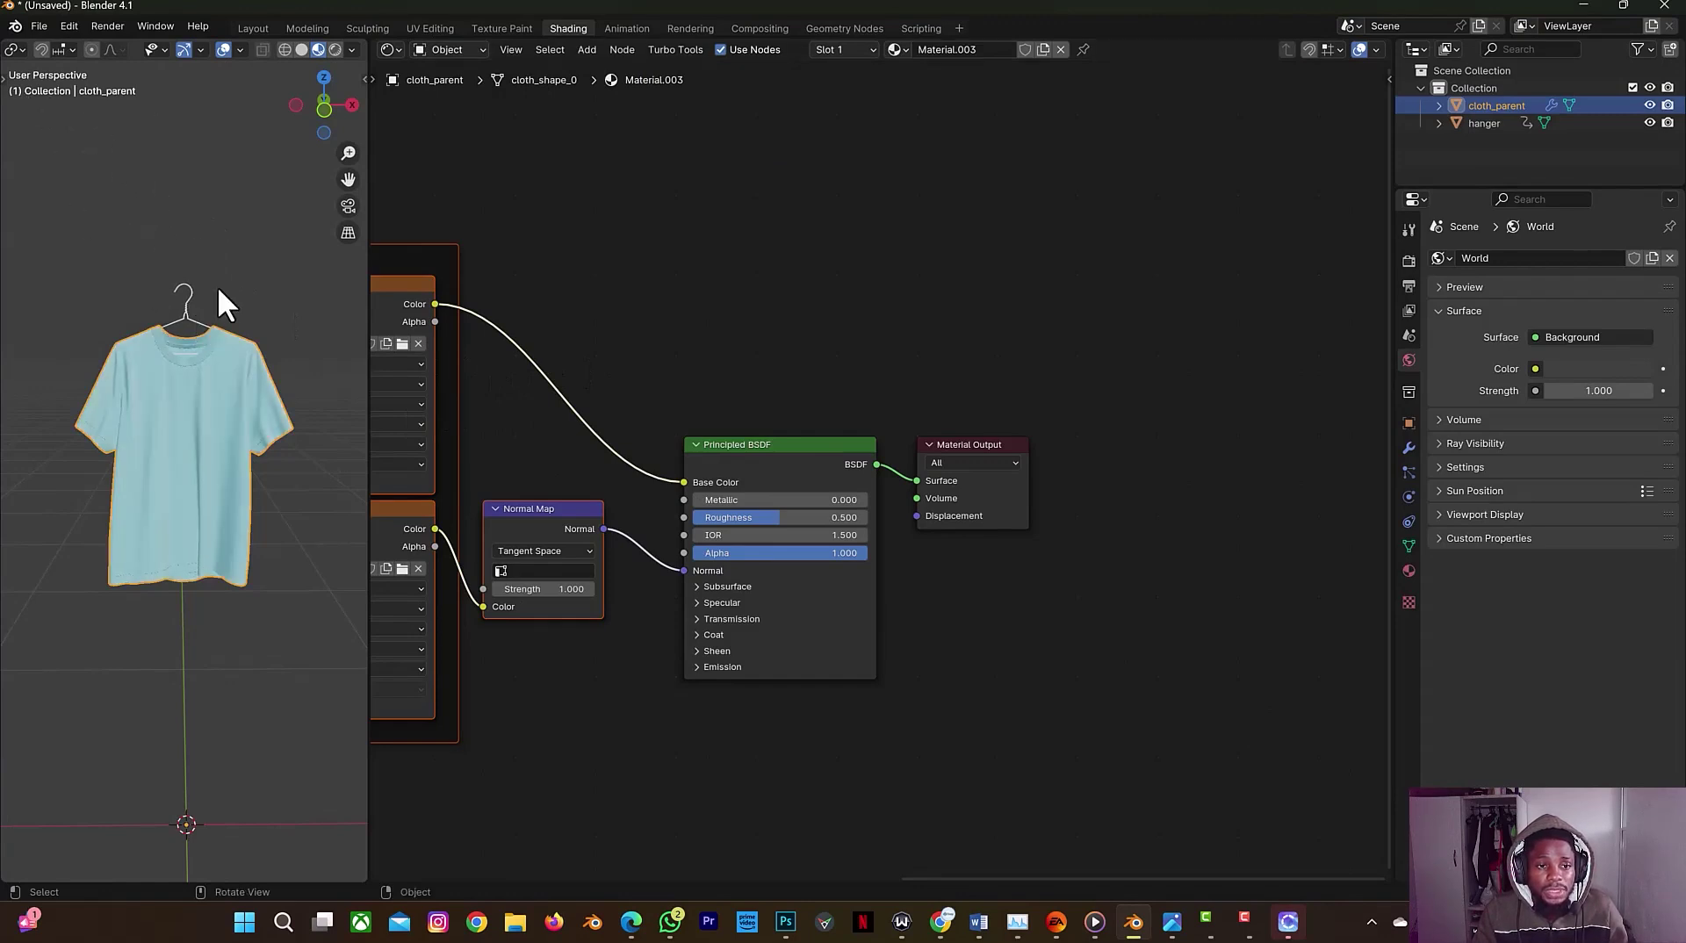
Step: Inspect the T-shirt's fabric up close and set the Principled BSDF roughness to 0.807
scroll(217, 290, up, 2)
scroll(214, 293, down, 6)
scroll(212, 295, up, 12)
scroll(210, 295, up, 5)
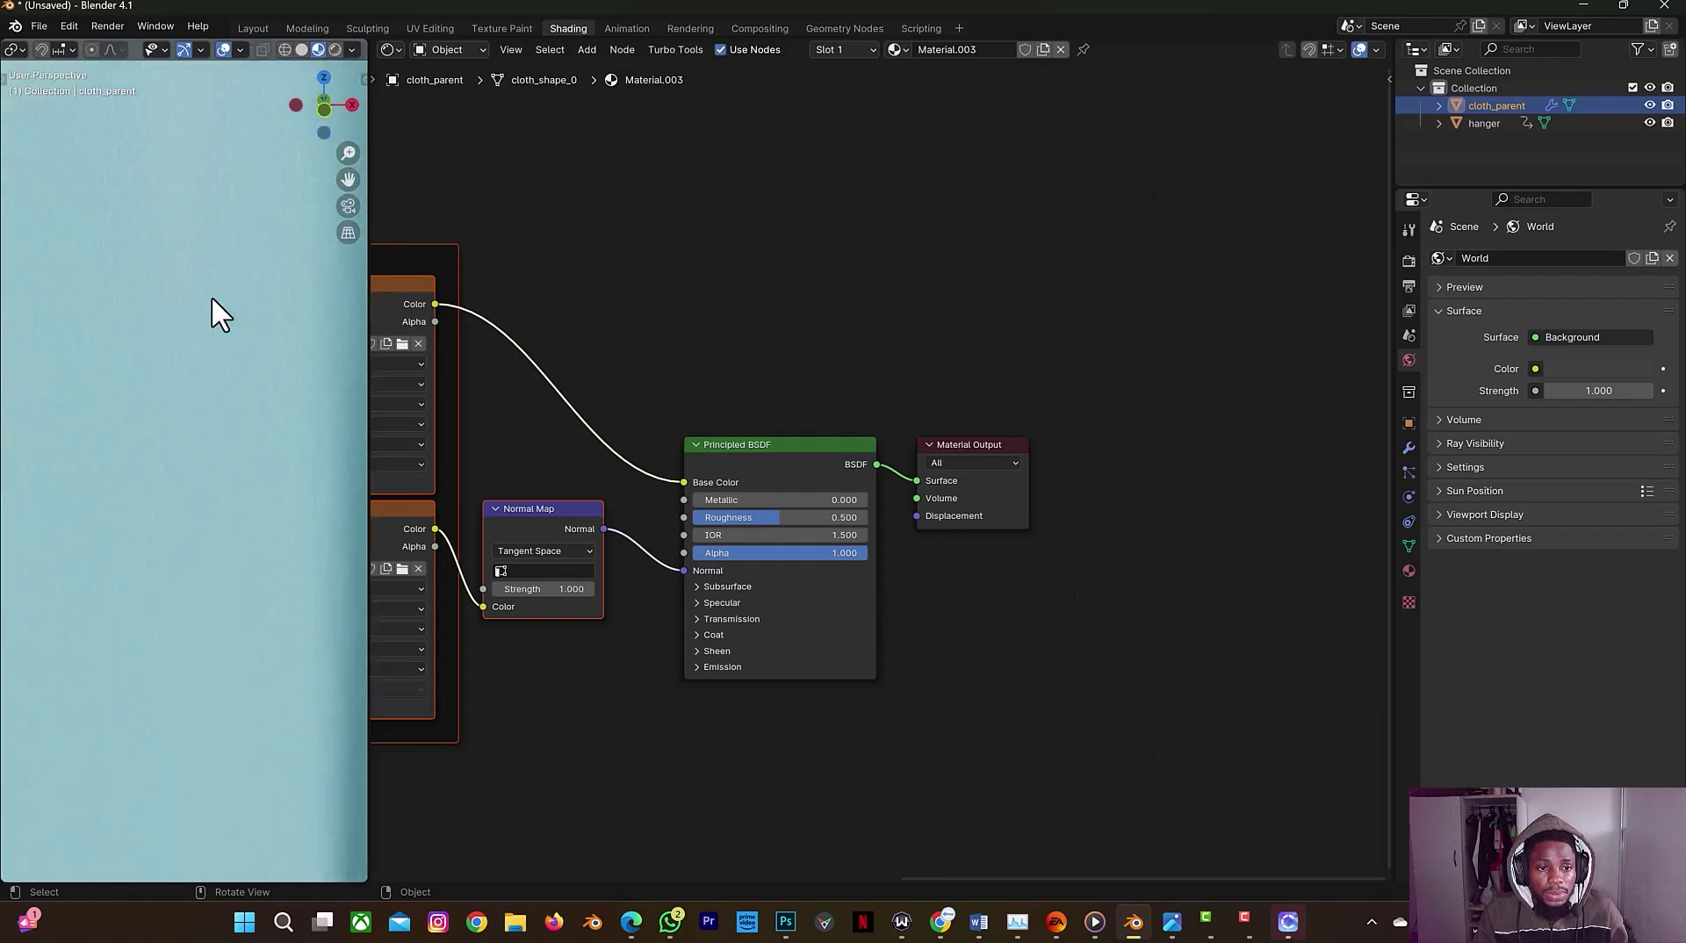
scroll(211, 295, down, 8)
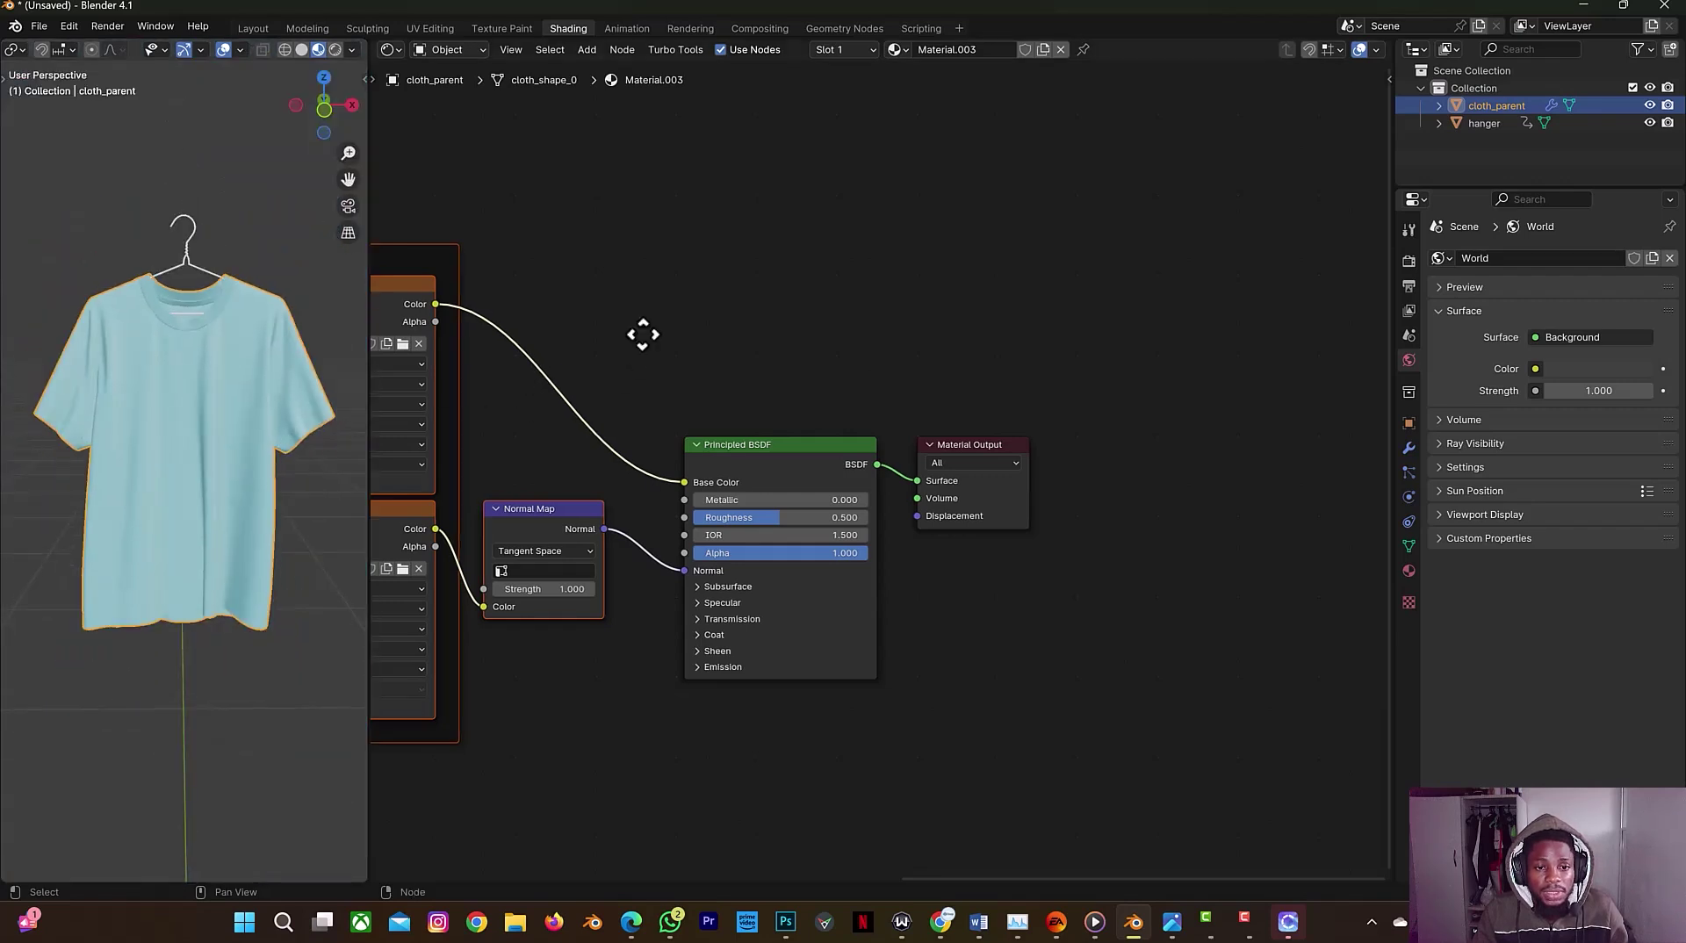
middle_drag(662, 335, 740, 403)
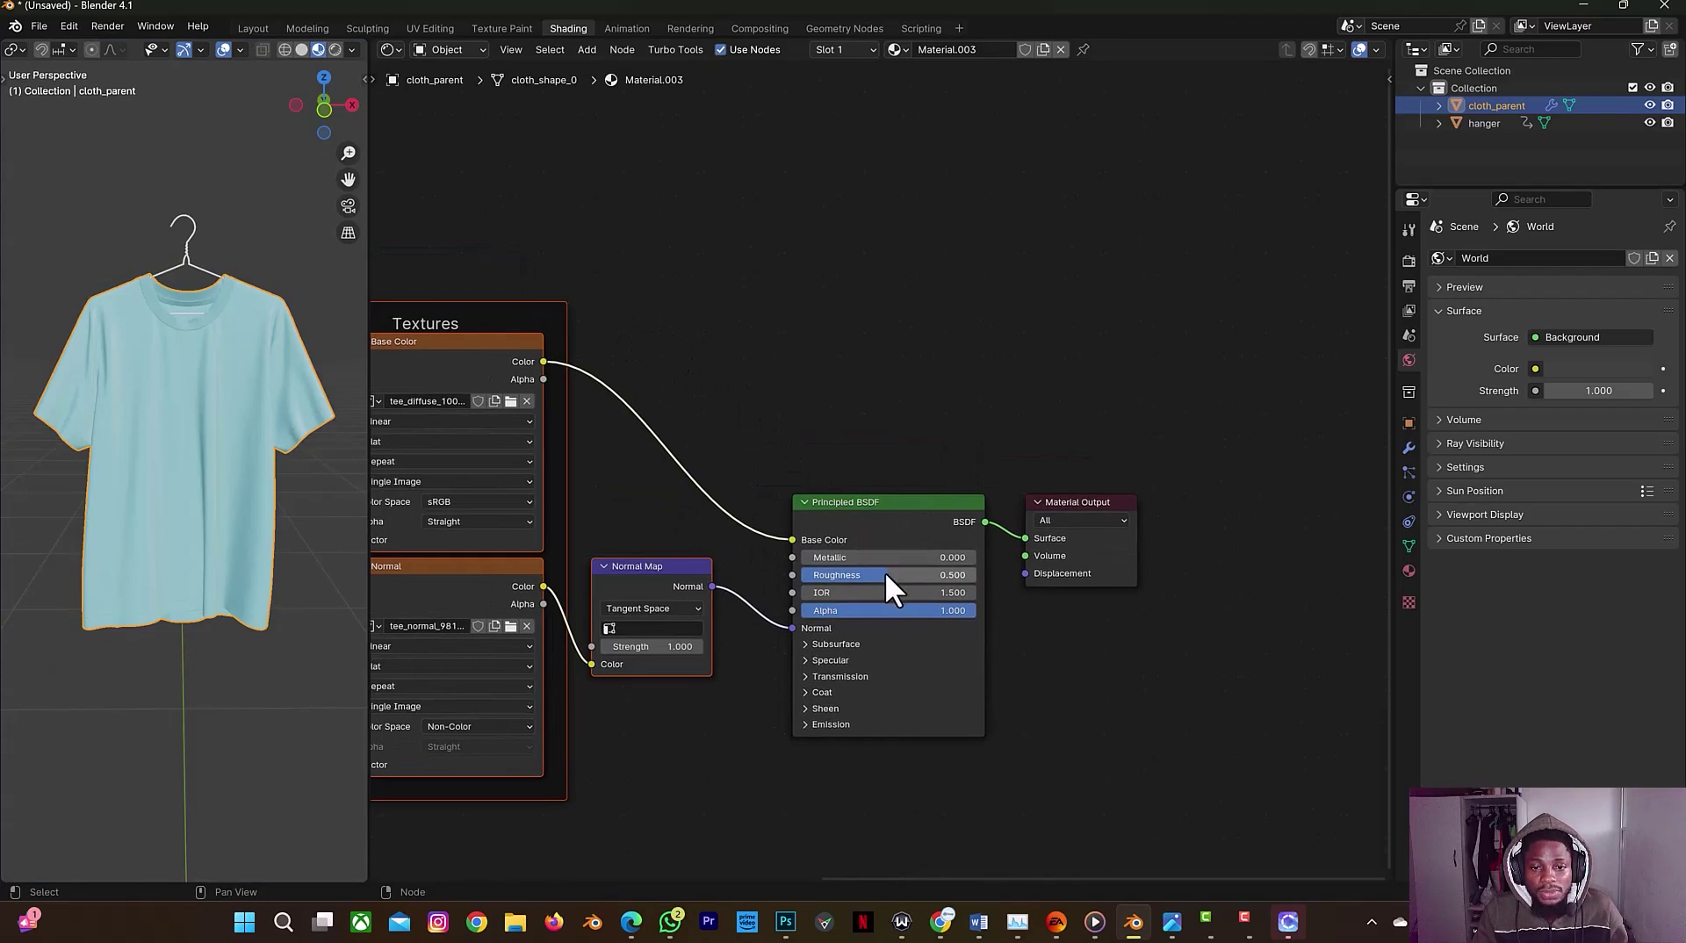
drag(883, 572, 942, 572)
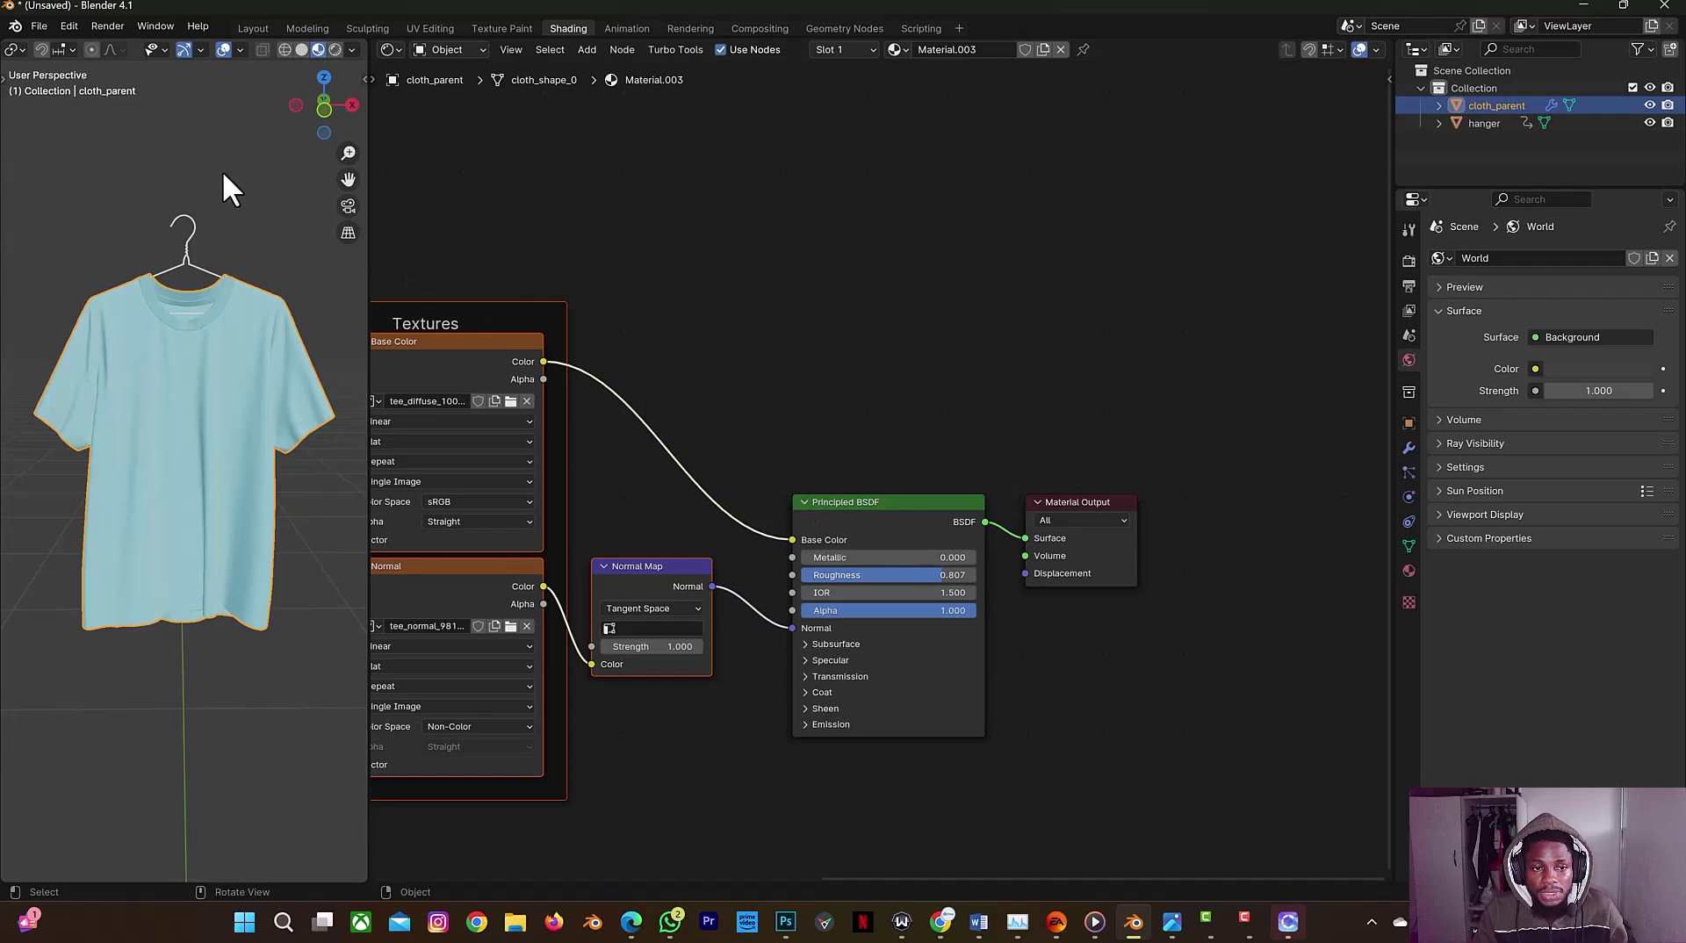
Step: Return to the Layout workspace and play the textured T-shirt's animation from different frames to check its motion with the hanger
click(255, 28)
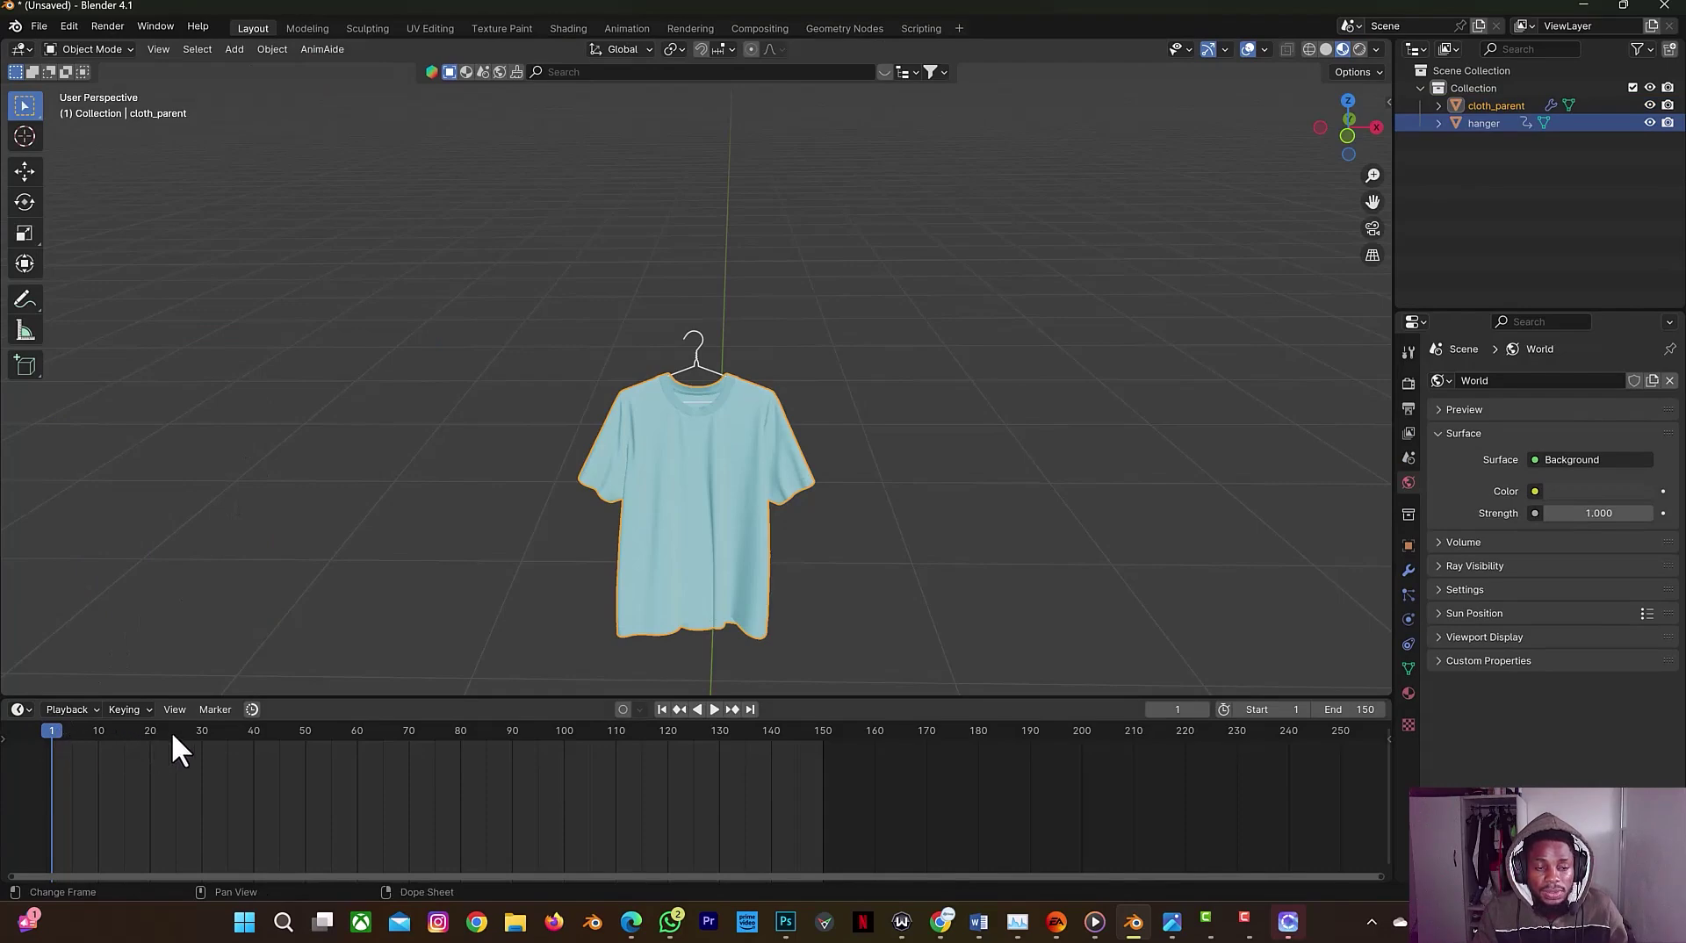
click(206, 729)
key(space)
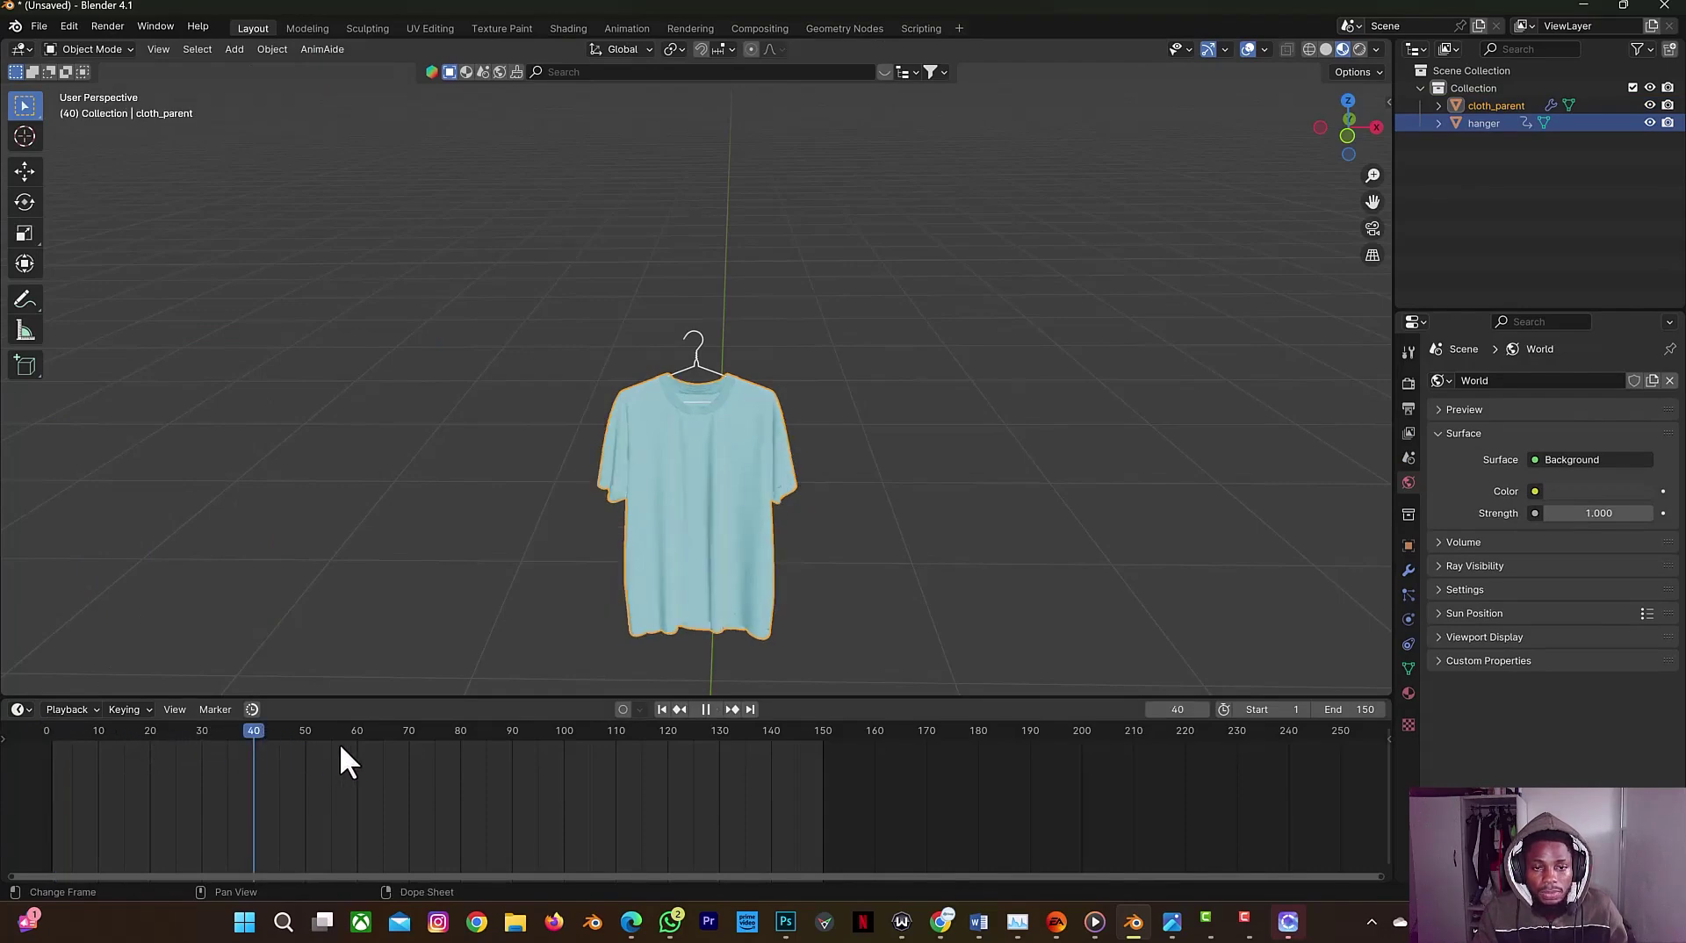
key(space)
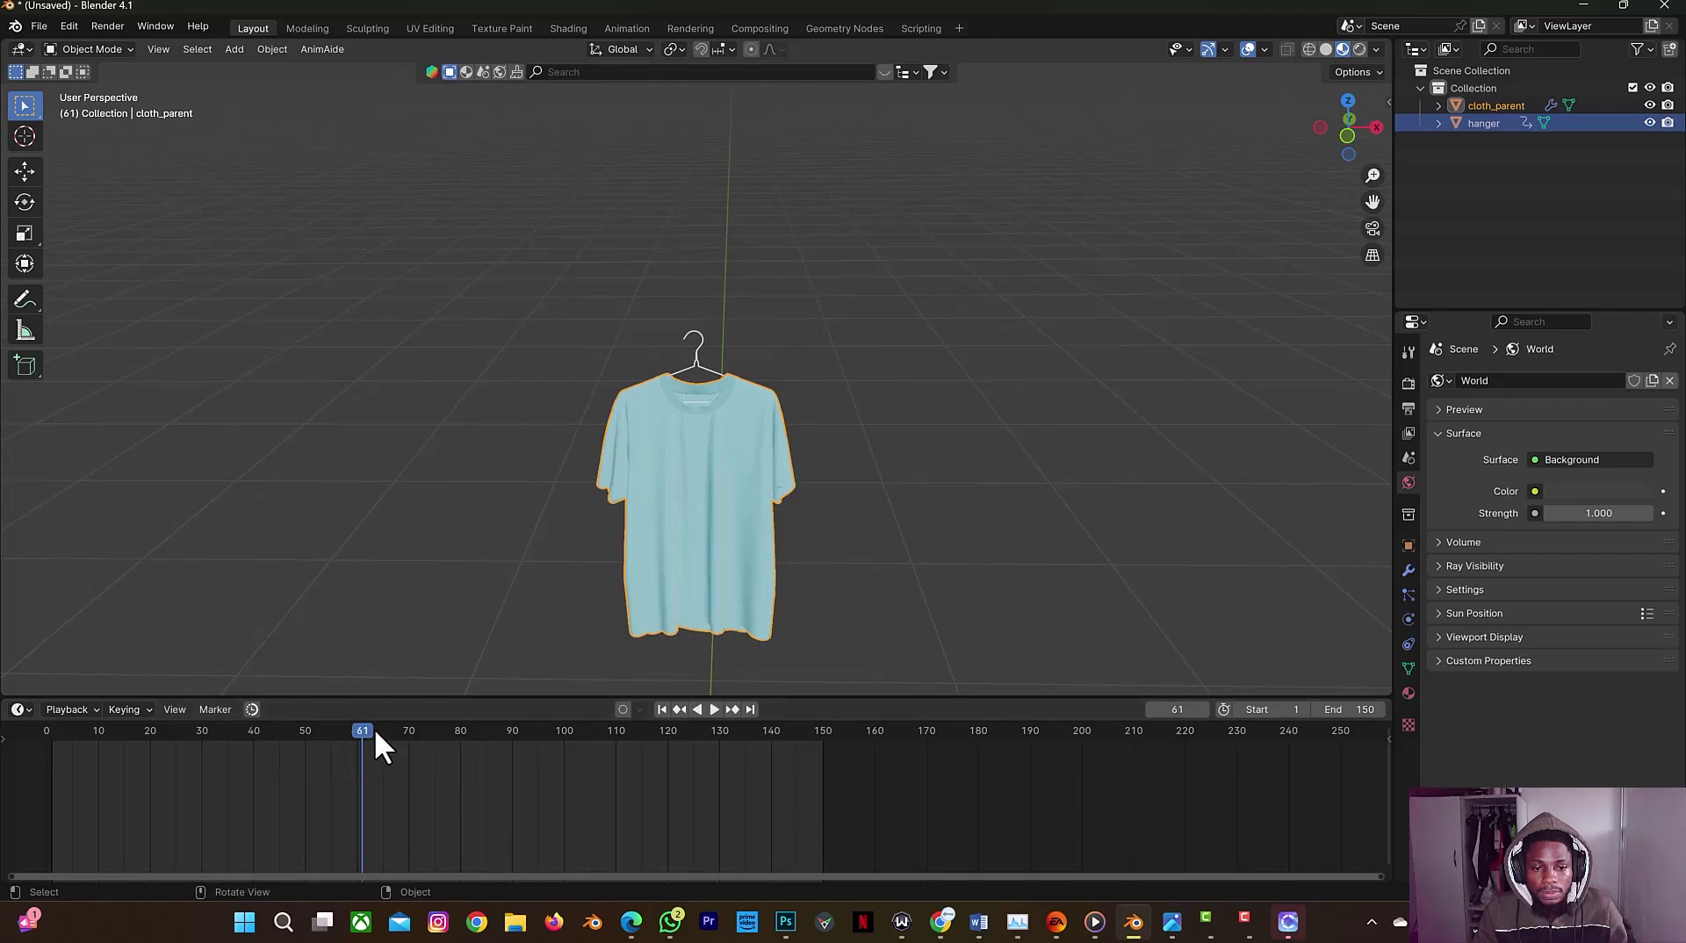
click(445, 733)
key(space)
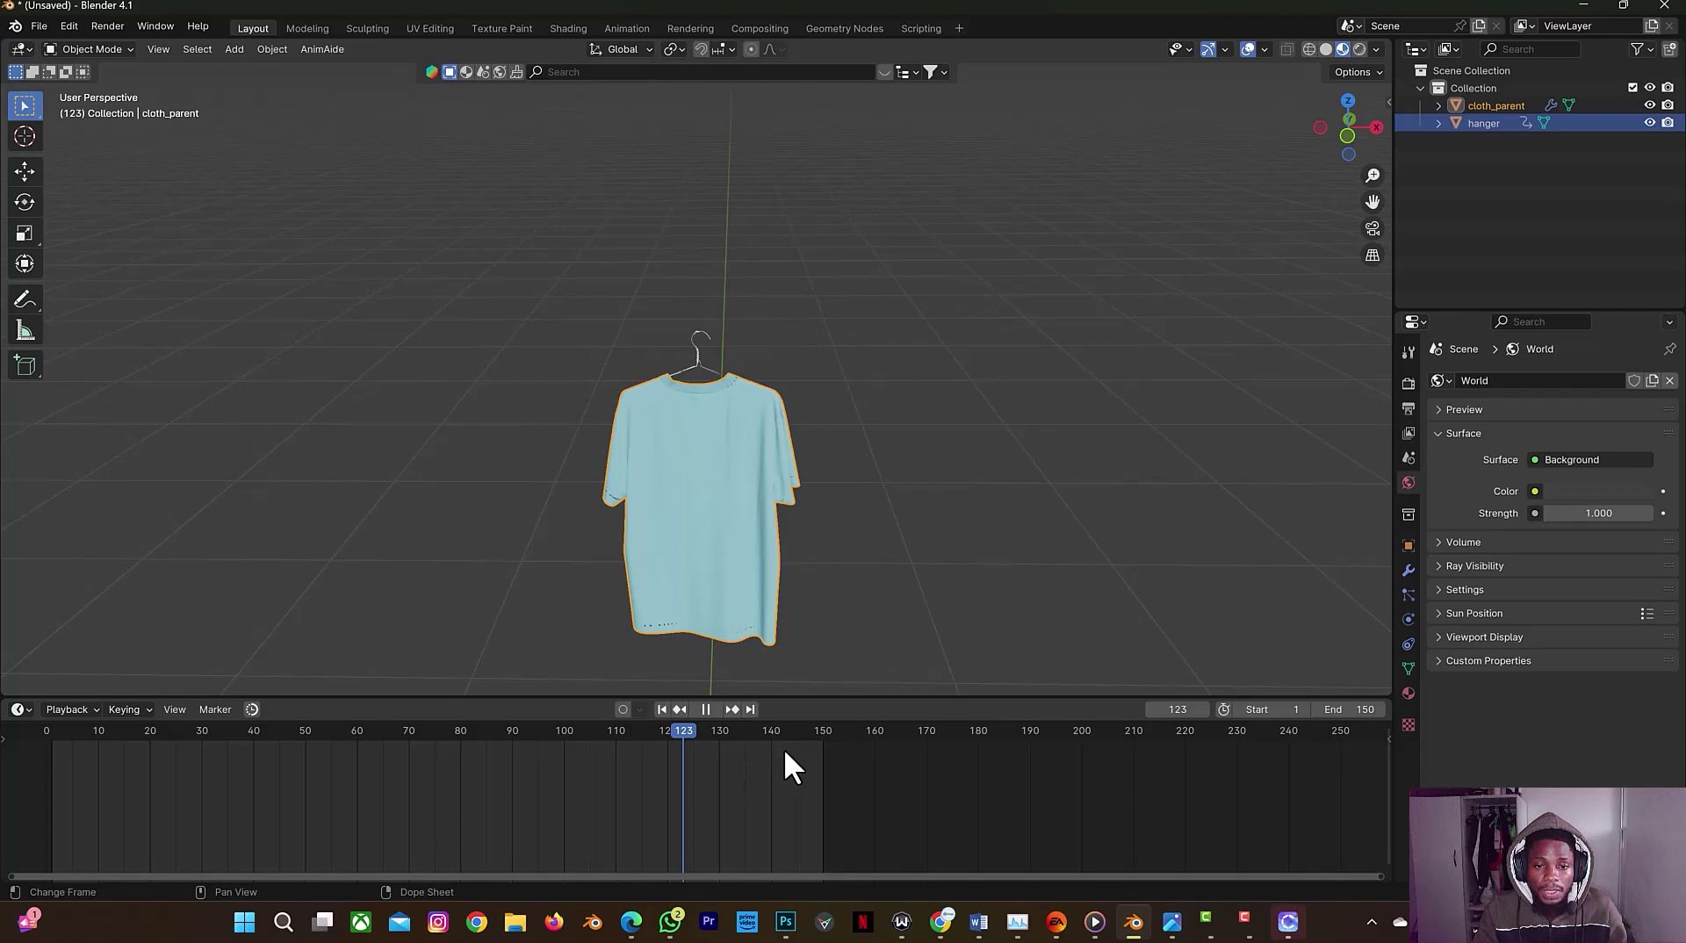
key(space)
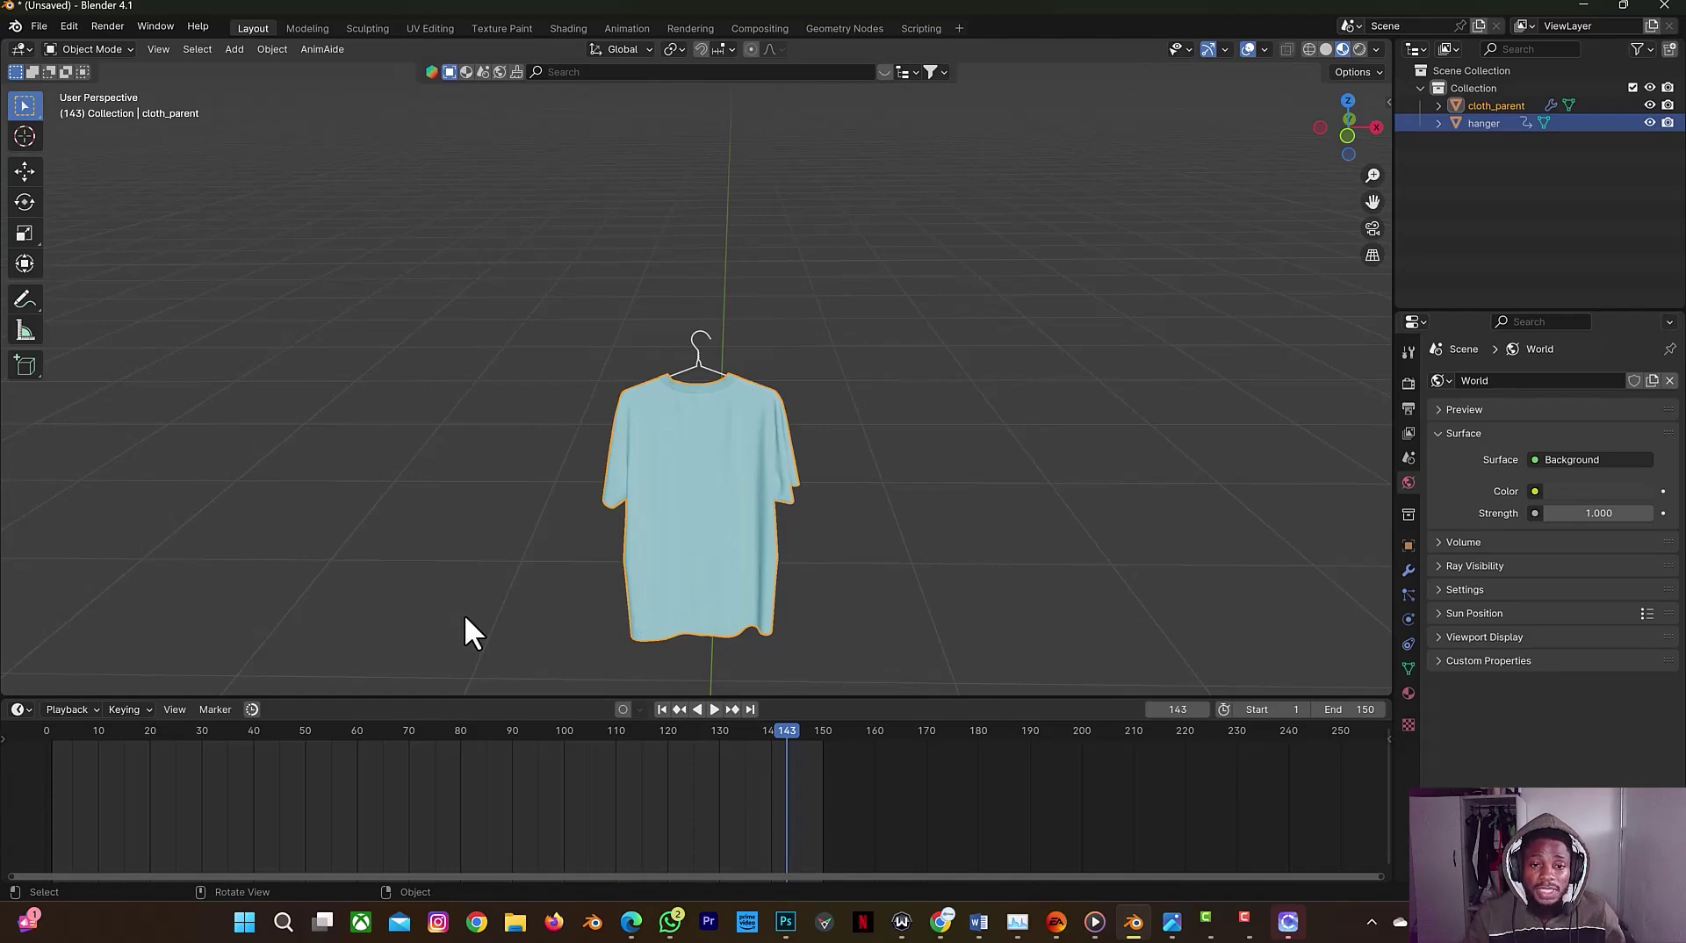